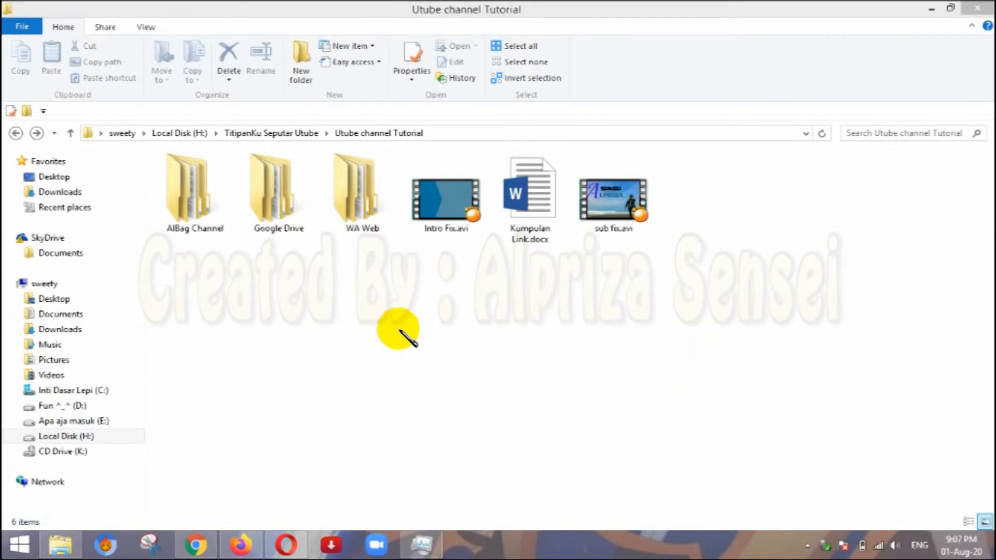
Switch to Chrome, go to Google Drive, and open the "Belajar Google Drive" folder.
left_click(196, 544)
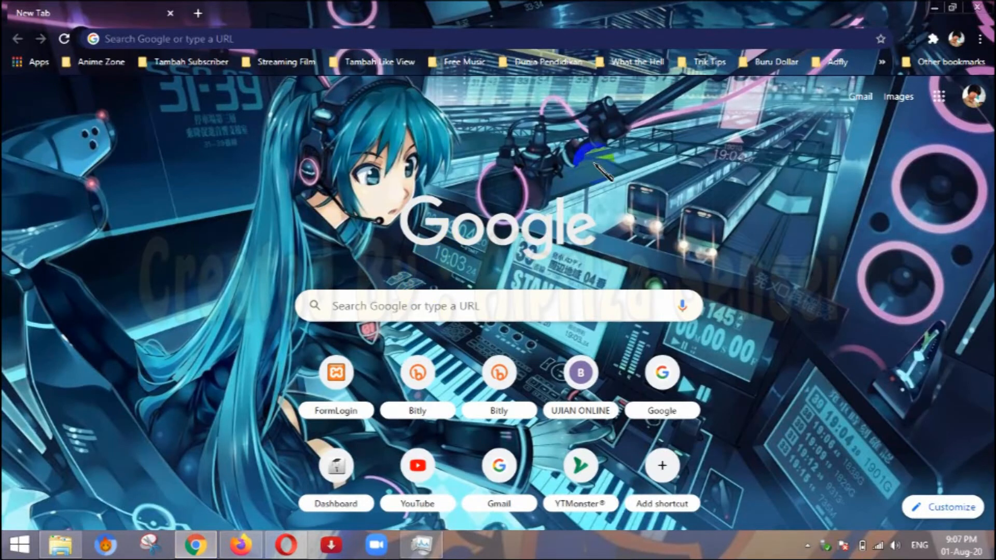
left_click(939, 97)
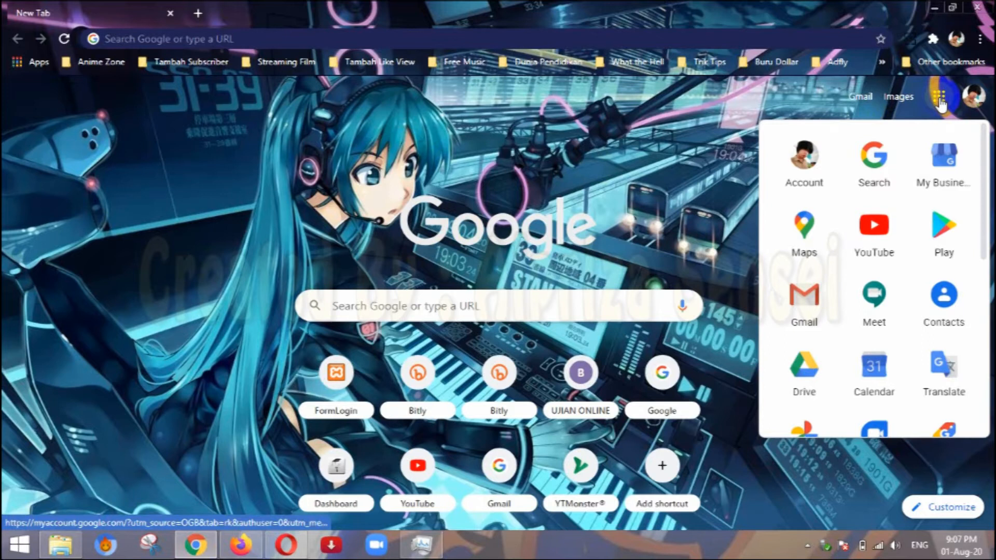
left_click(802, 370)
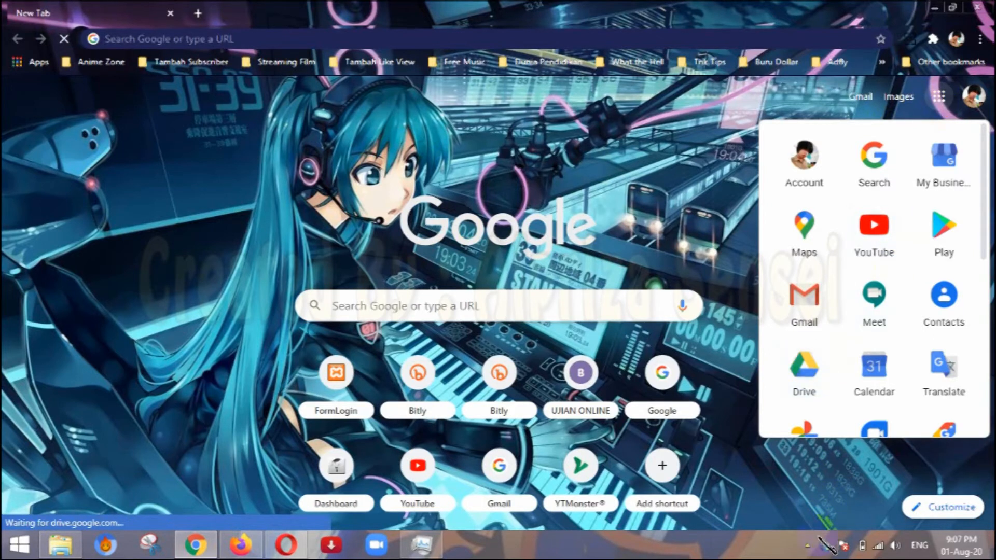
left_click(806, 546)
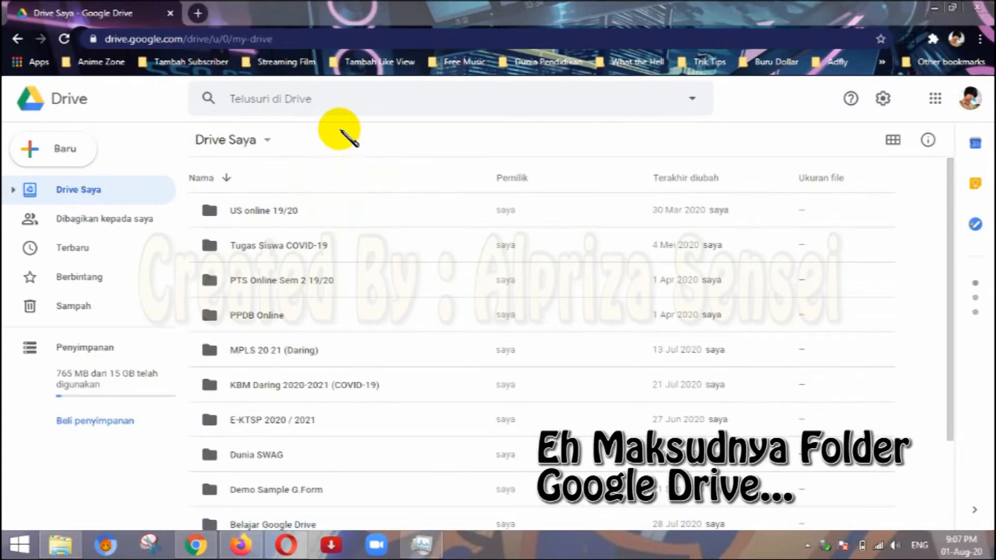
scroll(367, 344, "down", 3)
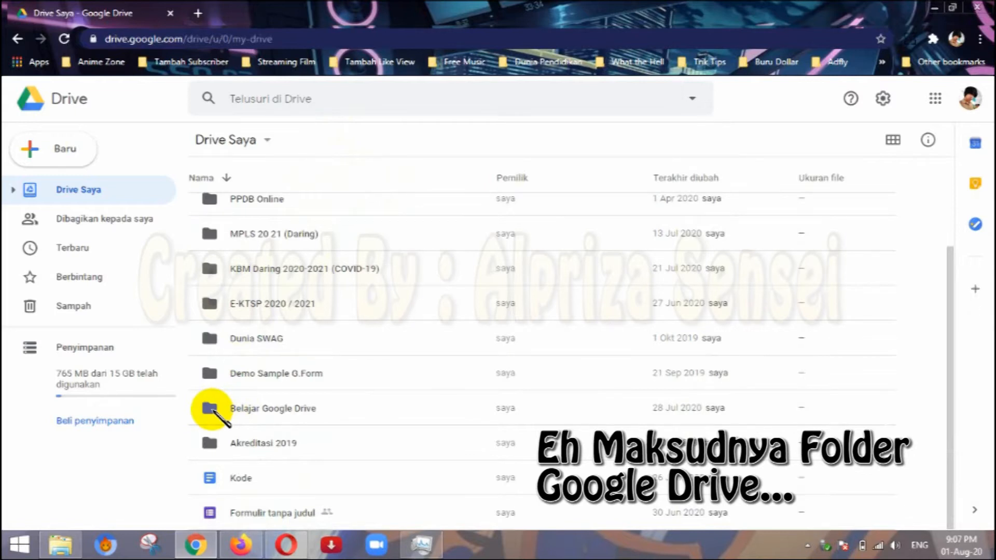
double_click(213, 410)
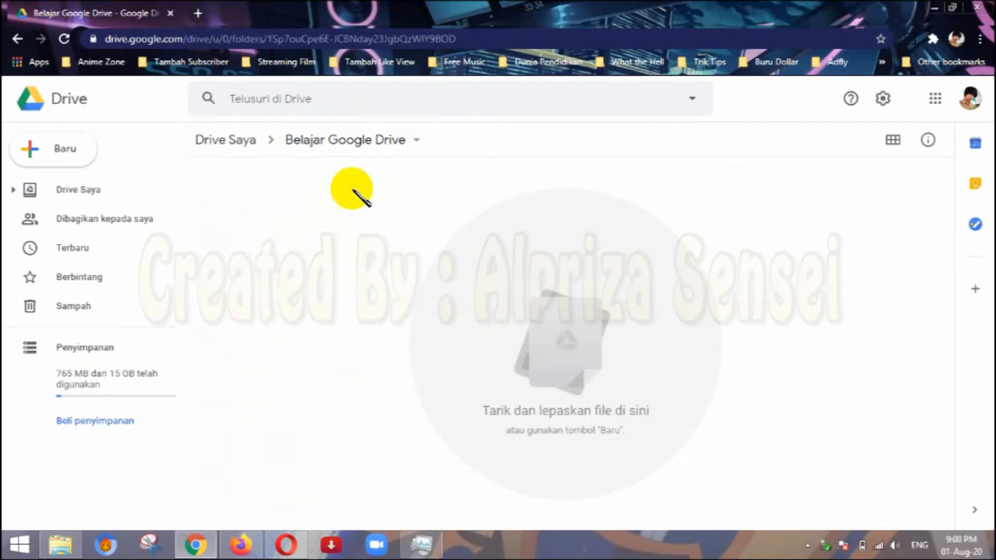
Create a blank Google Form inside the Belajar Google Drive folder.
right_click(321, 213)
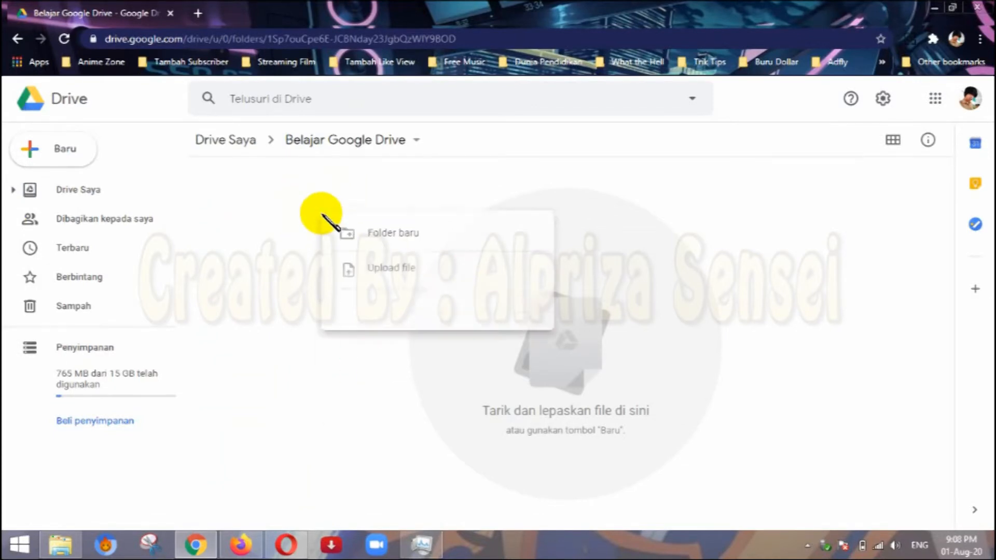
mouse_move(467, 407)
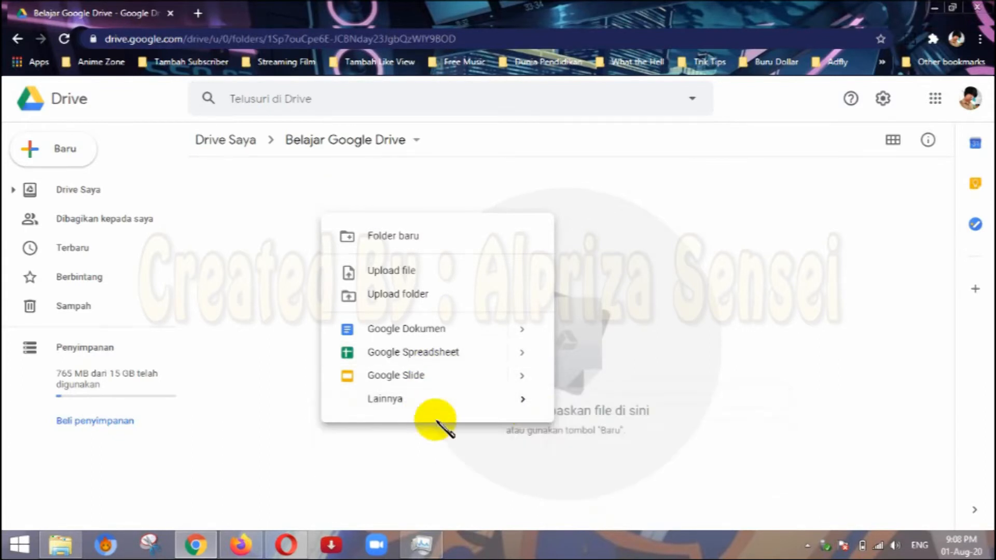
mouse_move(524, 403)
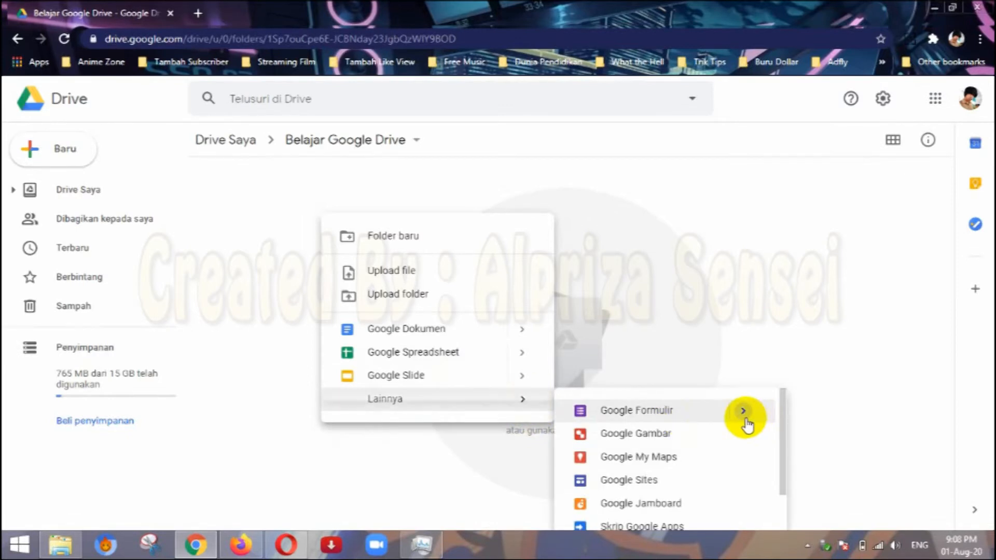
mouse_move(637, 415)
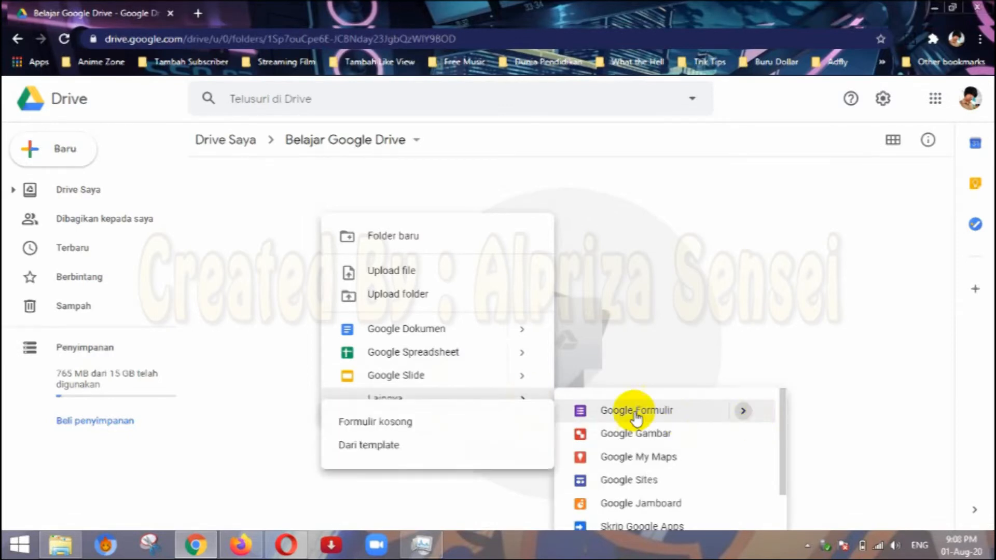
left_click(427, 426)
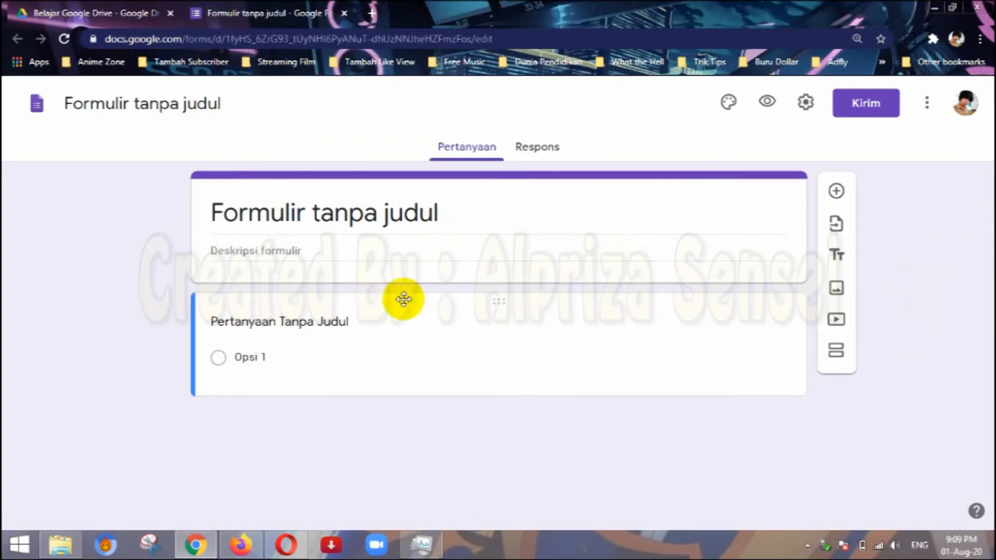
Examine the new form's question card, its responses view and the additional form options.
left_click(444, 352)
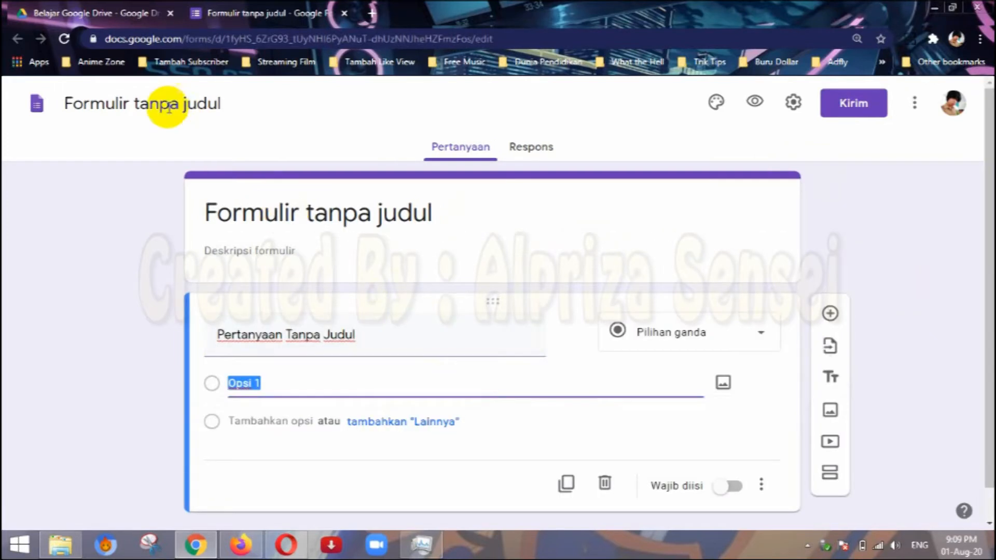
left_click(101, 172)
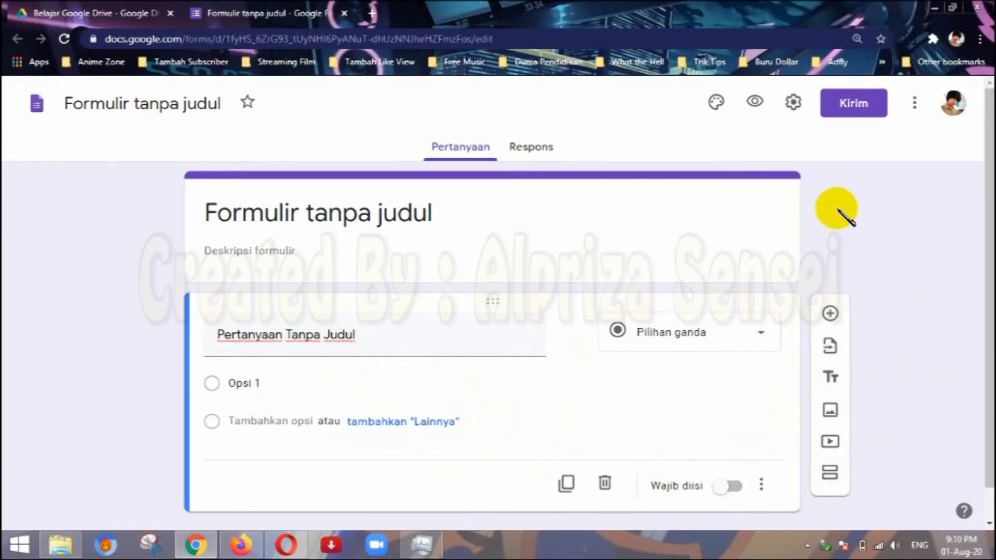
left_click(539, 150)
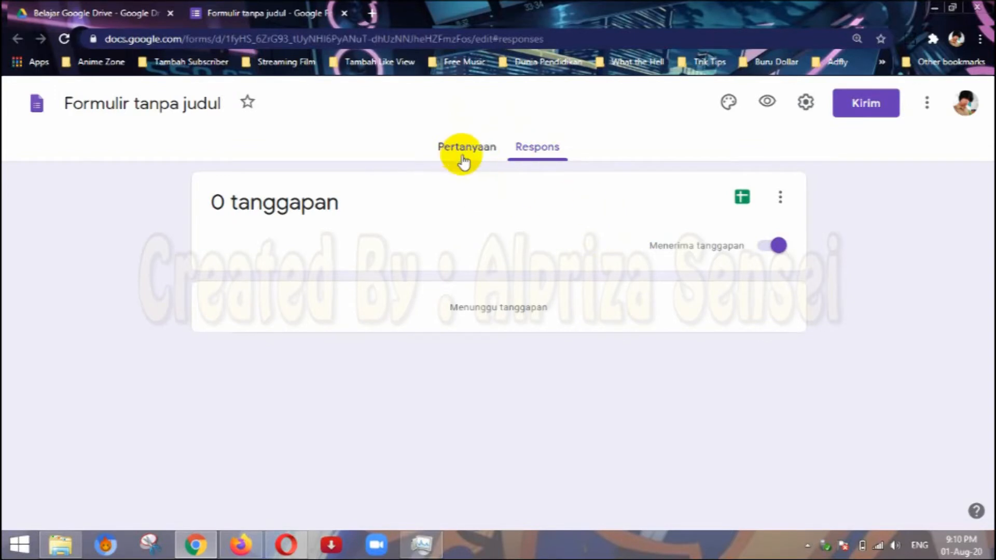
left_click(477, 151)
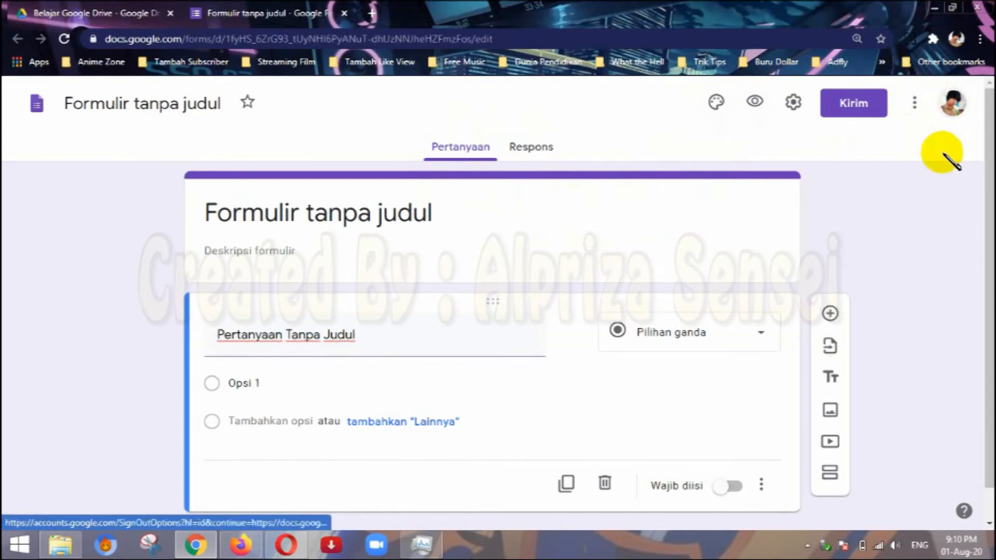
left_click(915, 106)
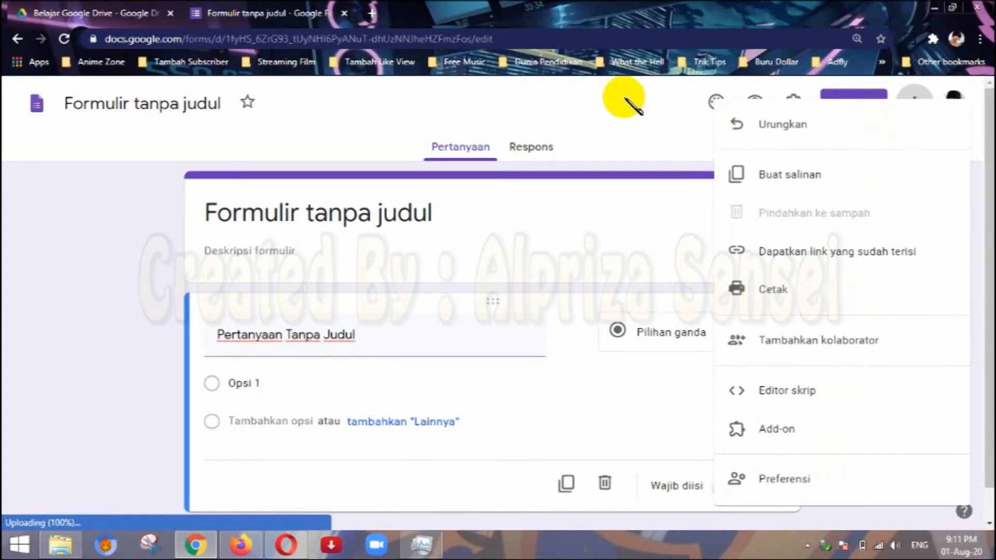
left_click(639, 119)
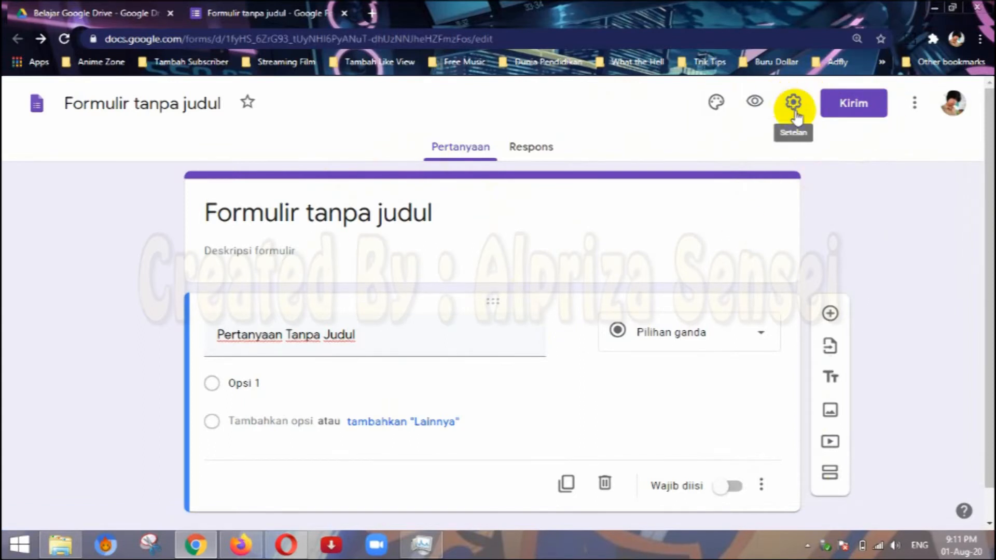
left_click(756, 107)
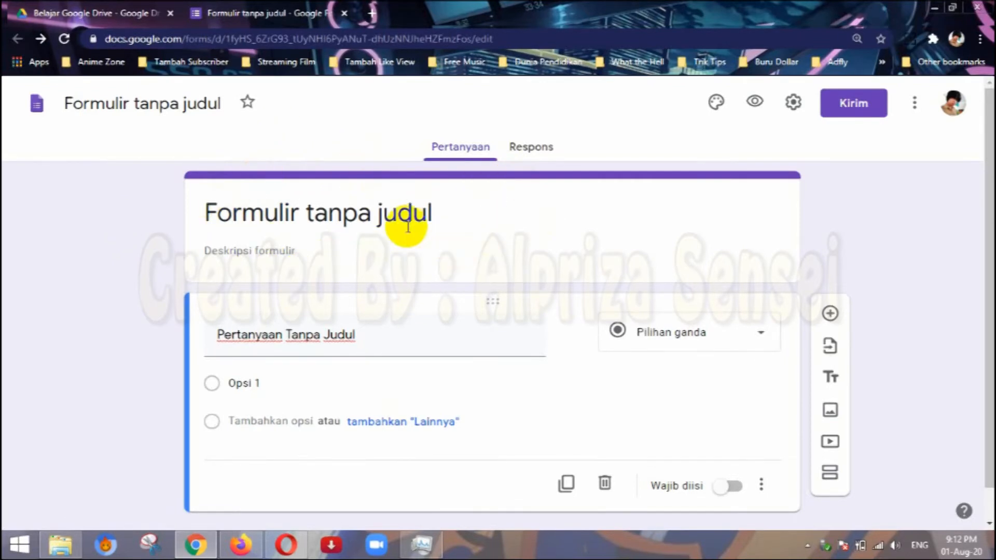
Replace the default form title with "Belajar G.Form".
left_click(375, 215)
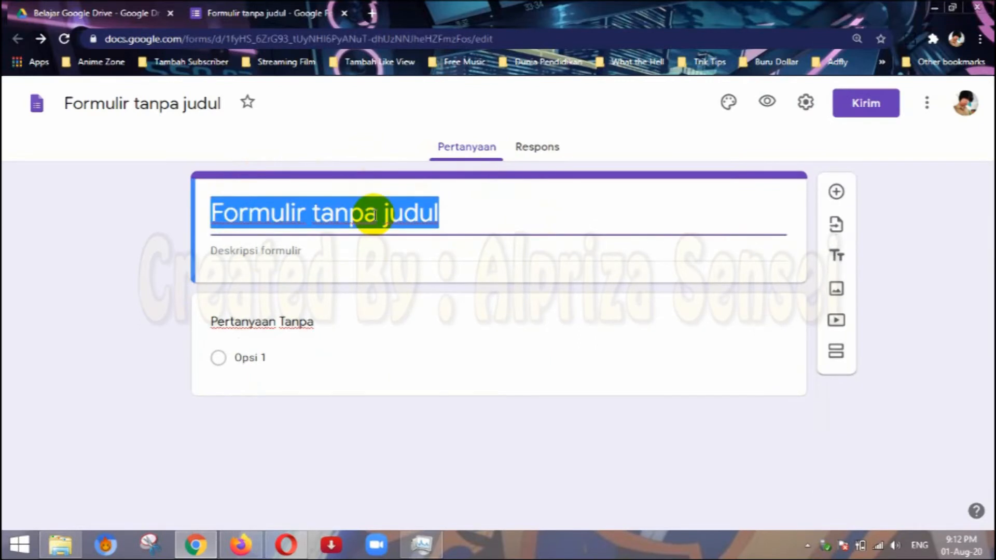
type("Belajar G.")
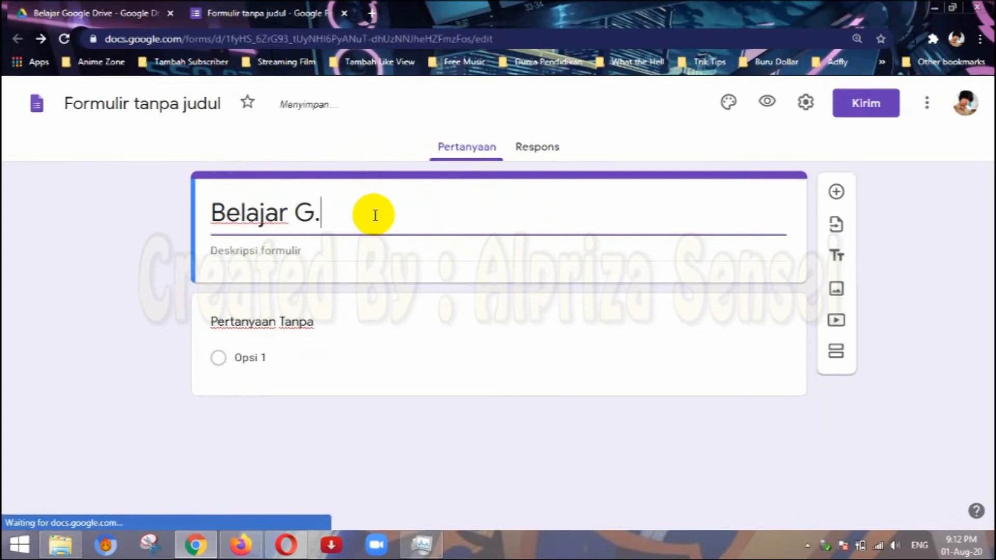
type("fORM")
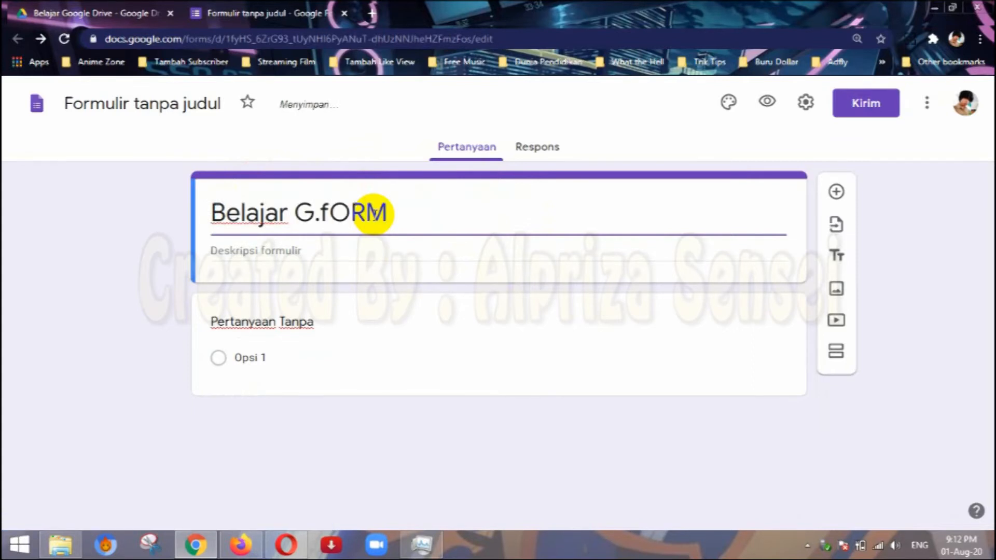
key("BackSpace")
key("BackSpace")
type("Form")
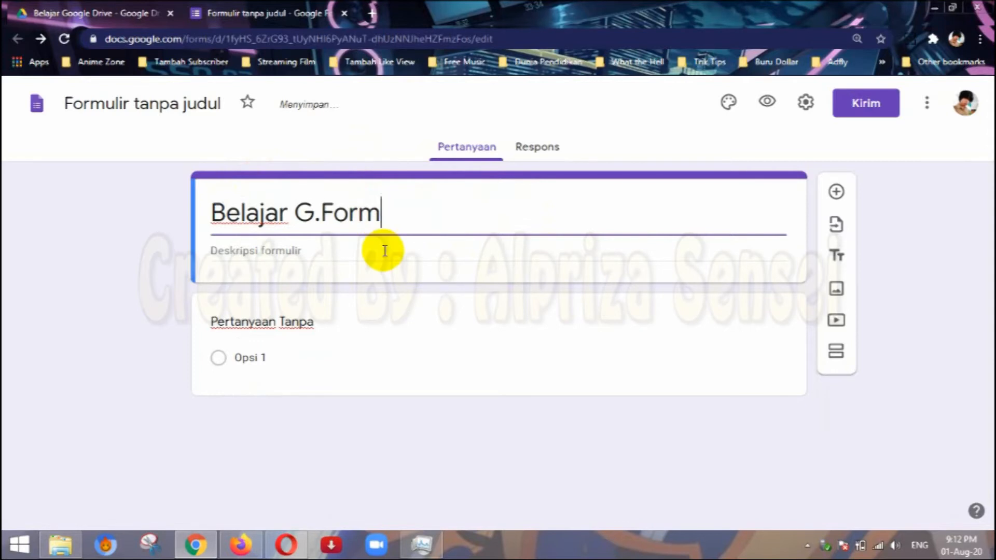
Enter "ini adalah demo dari G.Form" as the form description.
left_click(384, 251)
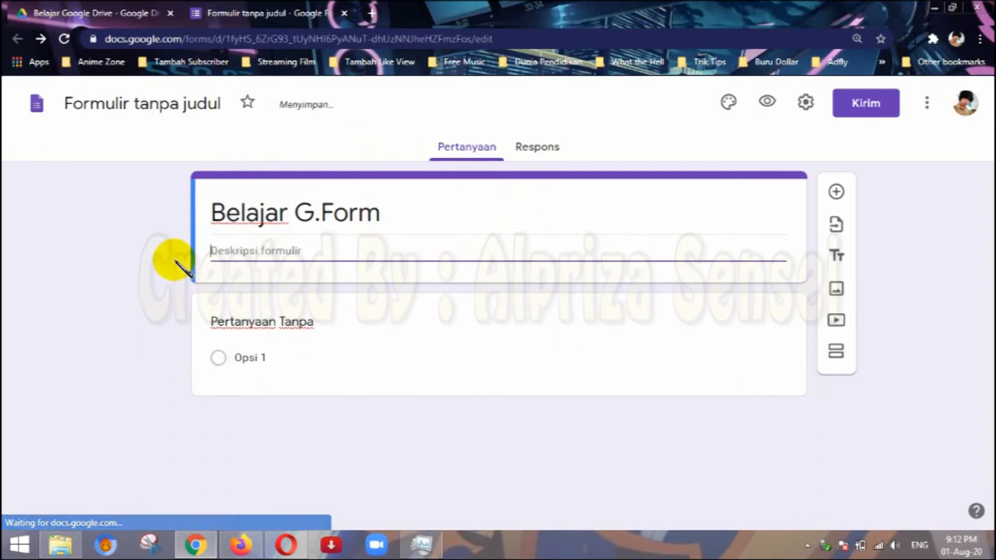
left_click(103, 246)
left_click(256, 254)
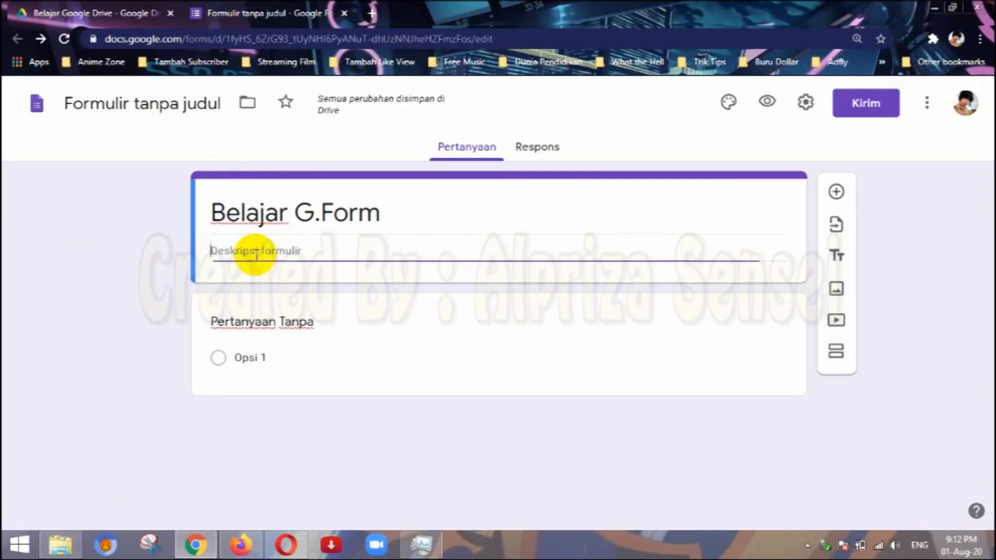
type("ini adalah demo dari ")
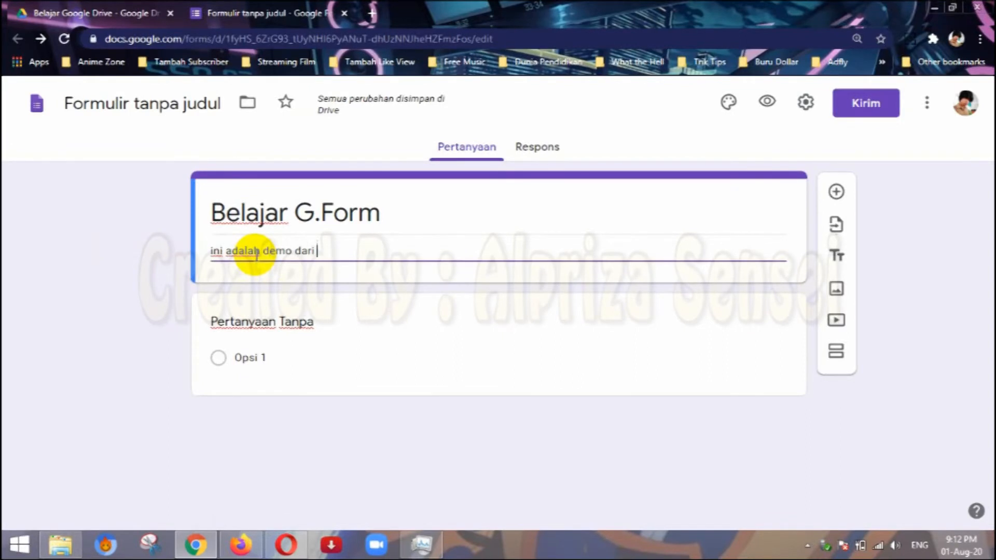
type("G.F")
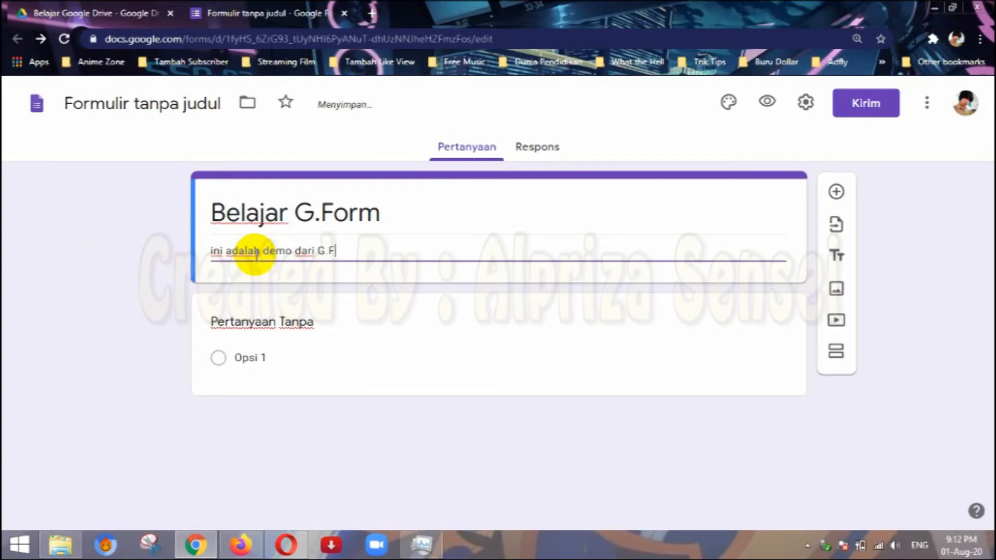
type("oem")
key("BackSpace")
type("rm")
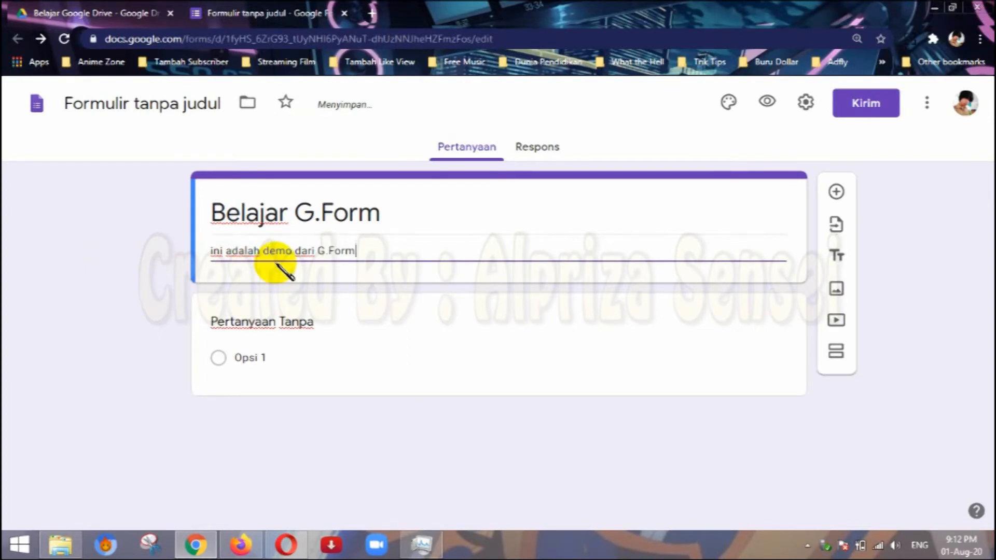
left_click(140, 267)
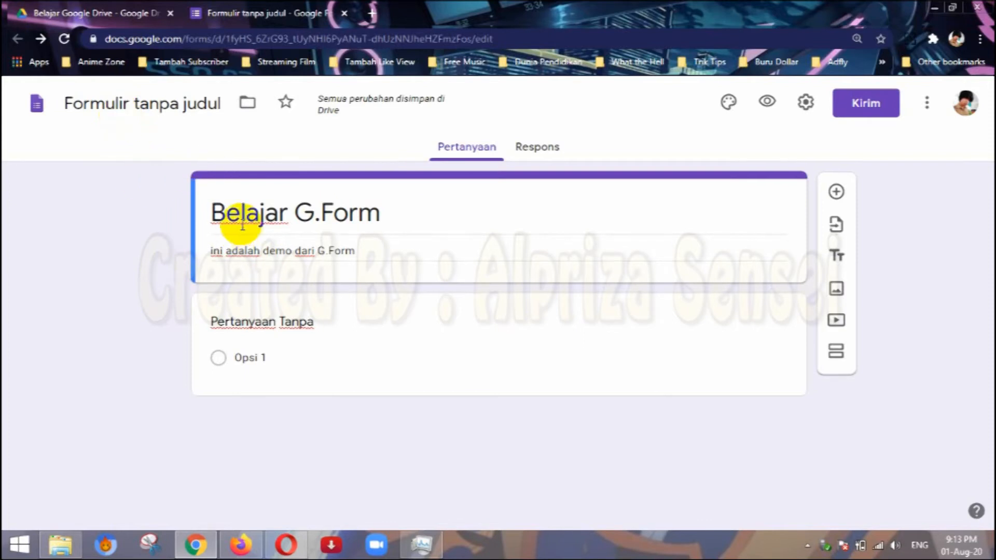
Name the form file "Belajar G.Form" to match the form title.
left_click(118, 101)
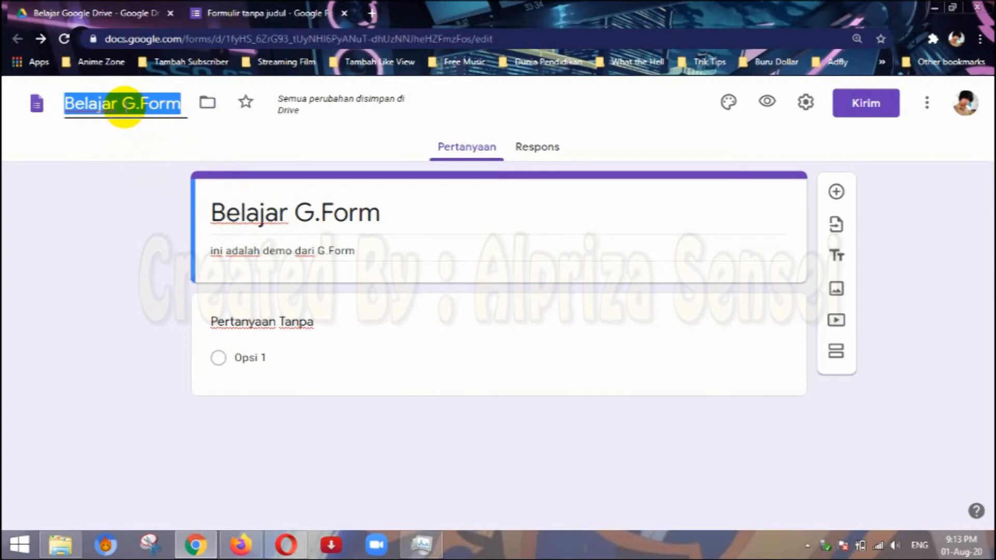
left_click(133, 138)
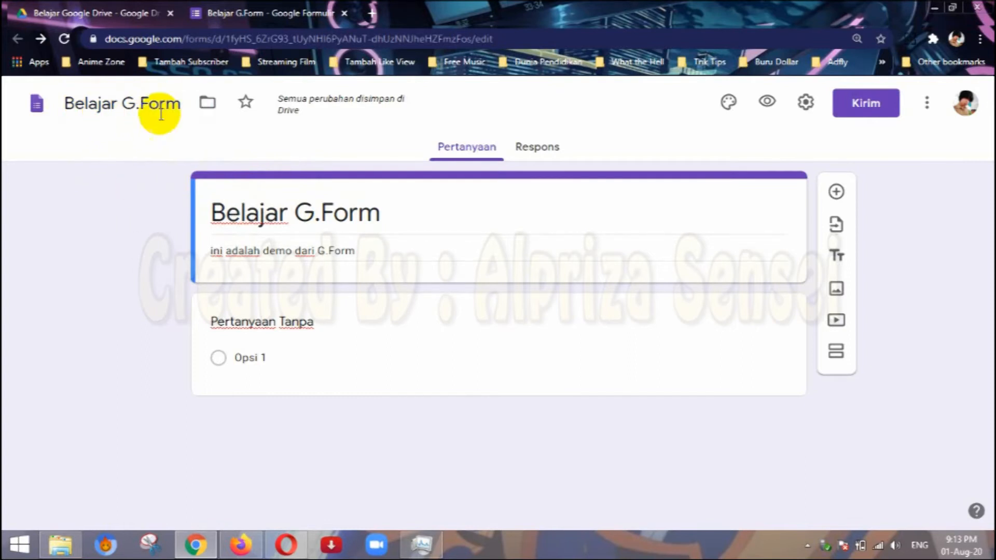
left_click(119, 102)
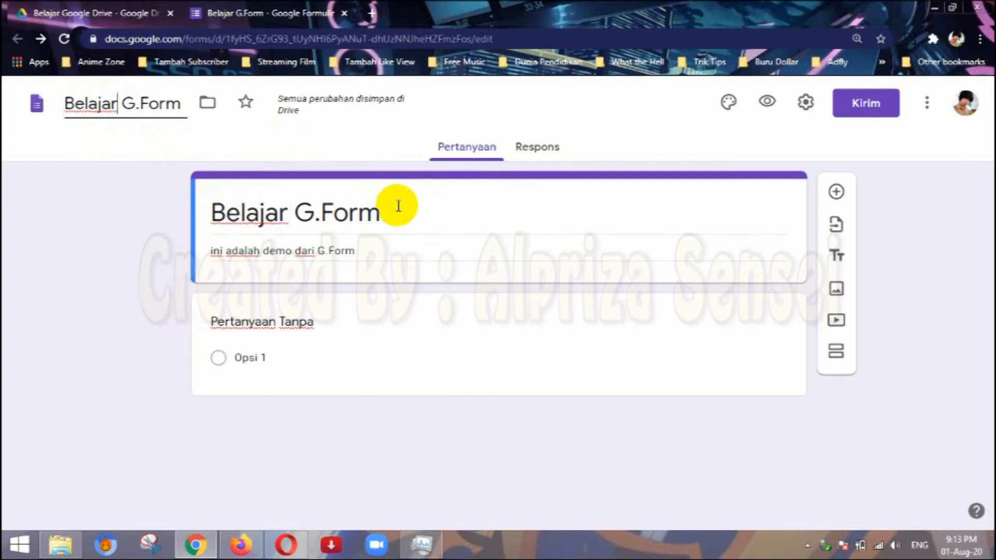
left_click(120, 207)
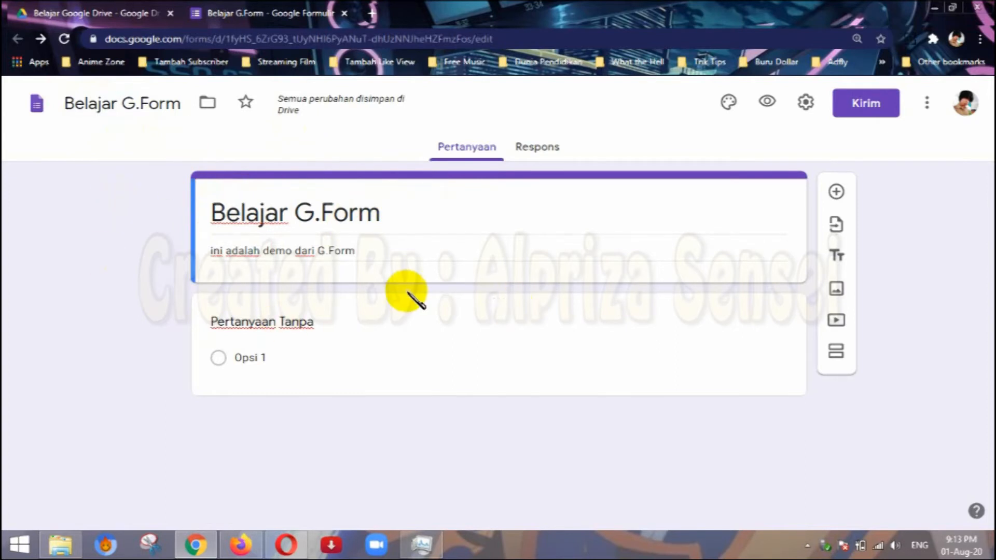
Delete the default untitled multiple-choice question from the form.
left_click(666, 332)
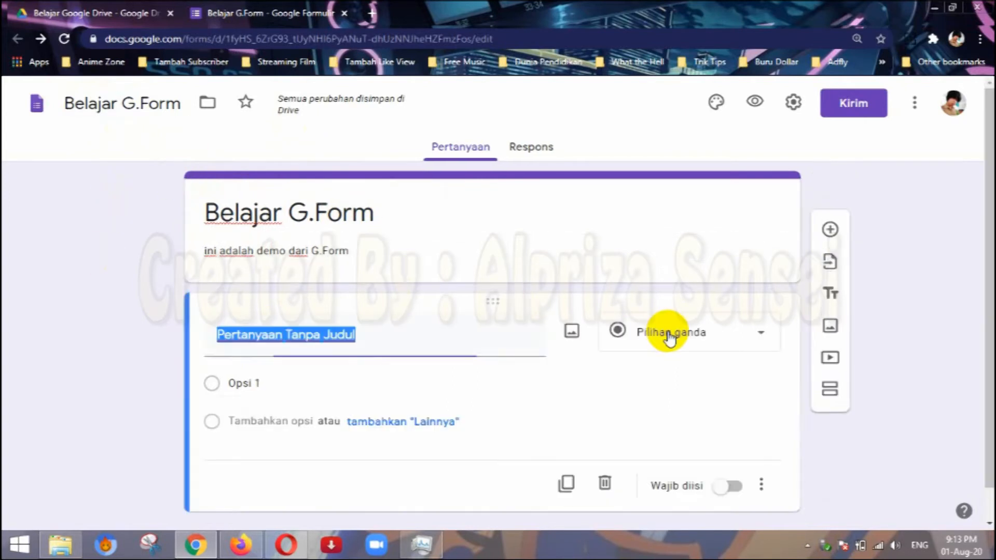
left_click(761, 488)
left_click(626, 481)
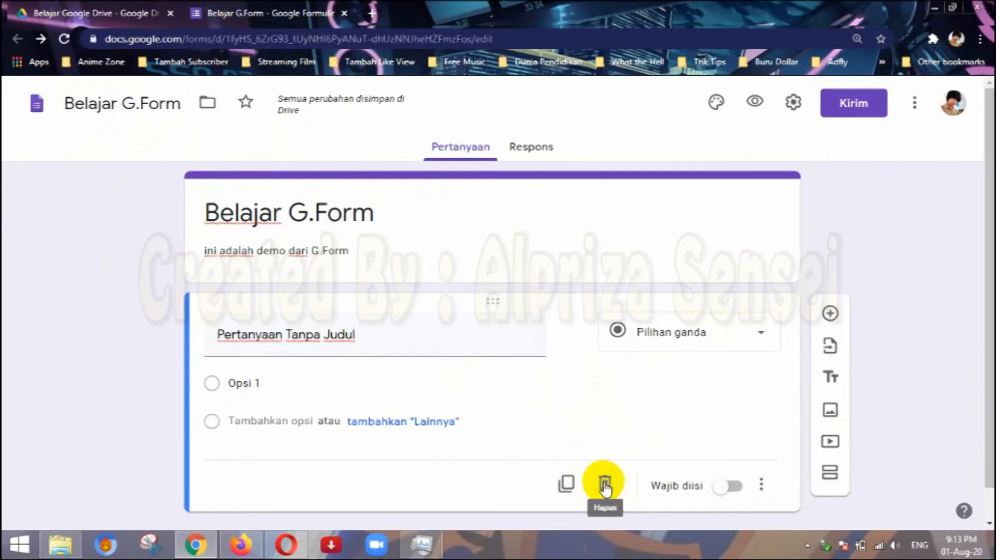
left_click(602, 482)
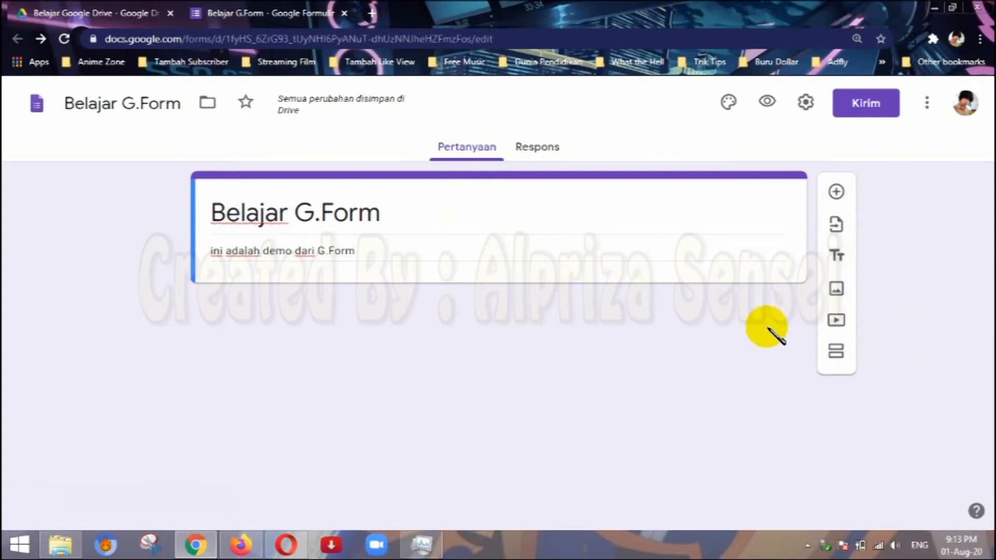
Add a new question to the form with the text "Siapa Namamu ?".
left_click(836, 193)
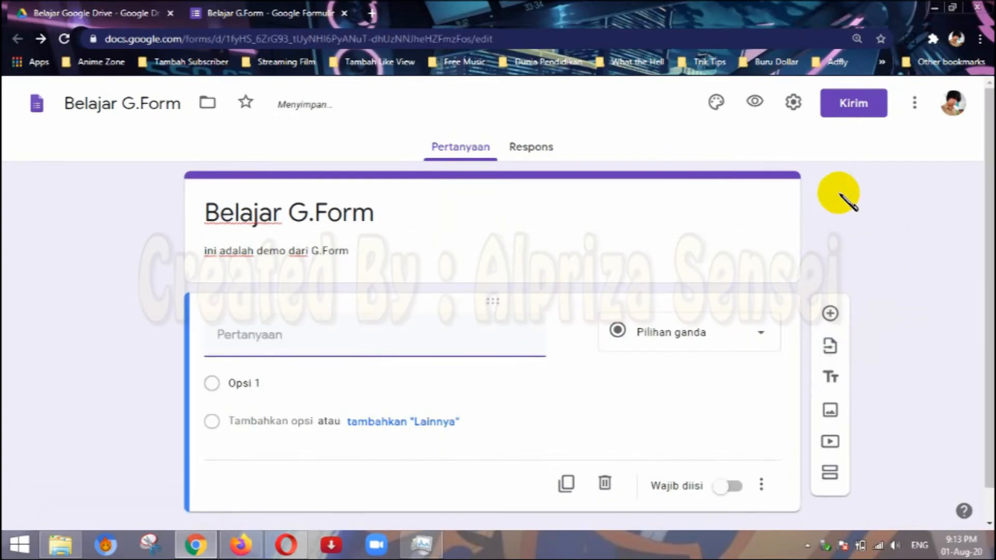
scroll(465, 383, "down", 1)
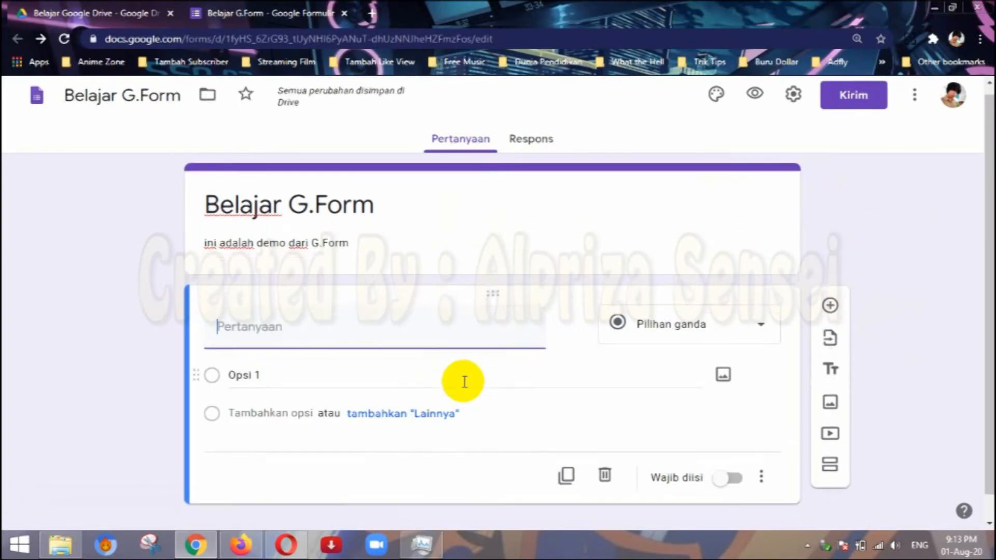
left_click(289, 311)
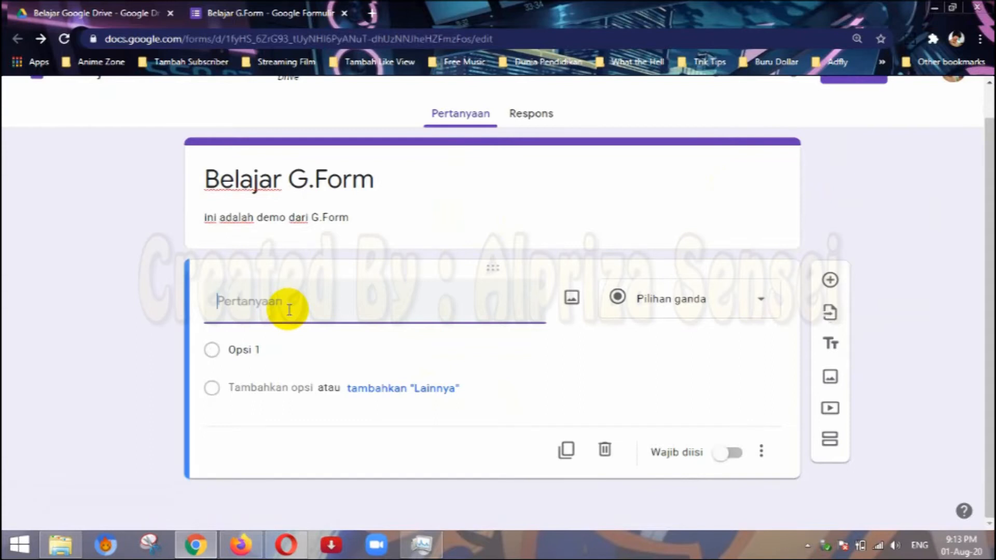
type("Siapa Namamu ?")
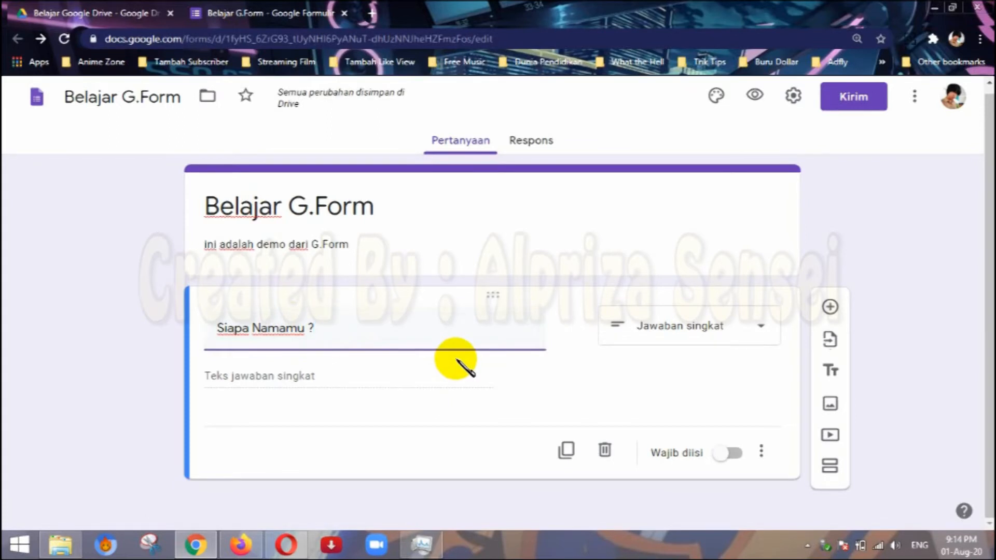
Look through the answer types available for the "Siapa Namamu ?" question without choosing a different one.
left_click(751, 334)
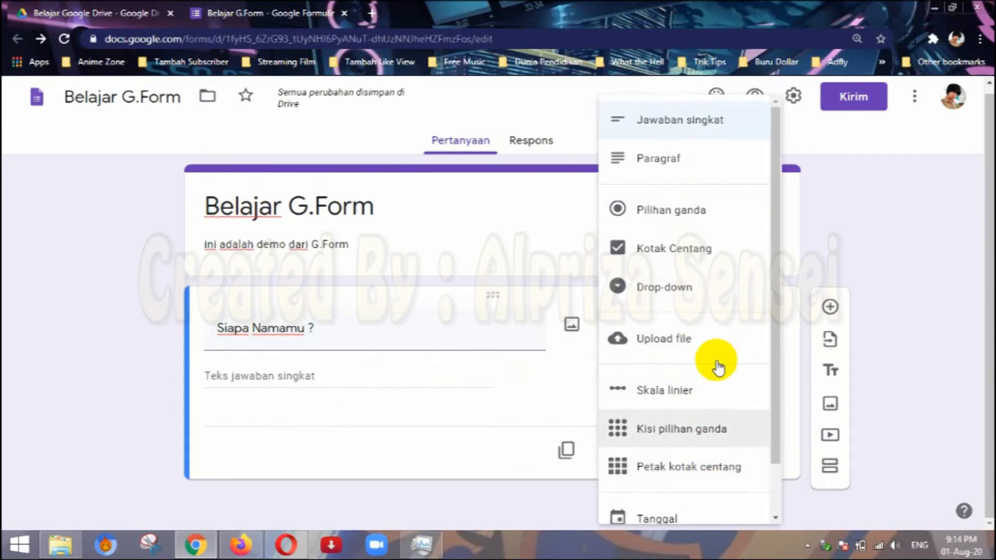
scroll(716, 364, "down", 1)
scroll(651, 356, "up", 1)
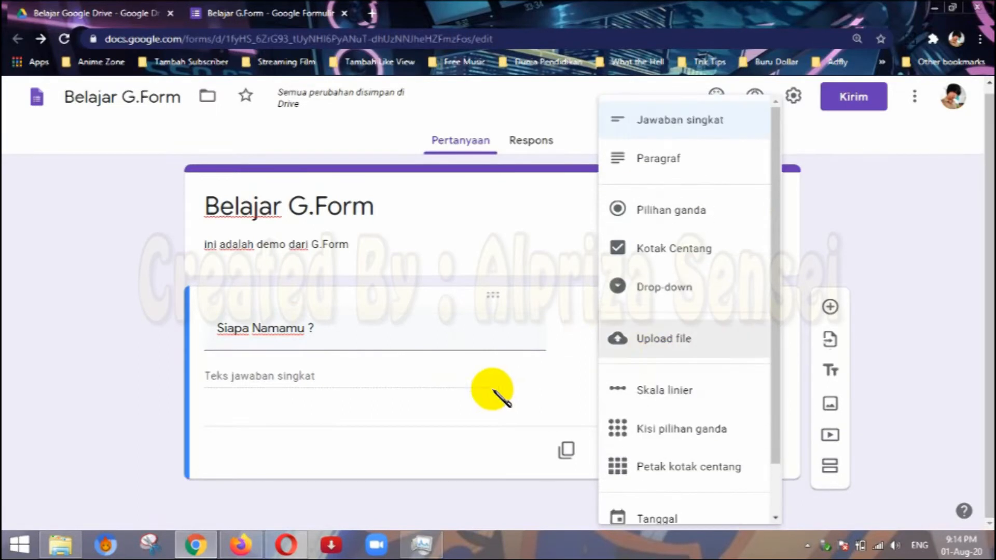
left_click(319, 369)
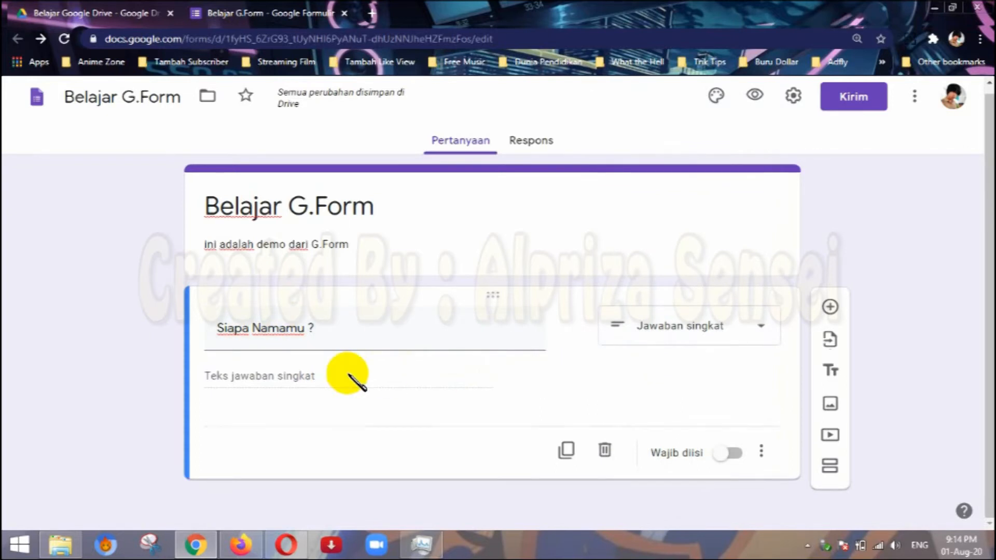
left_click(671, 335)
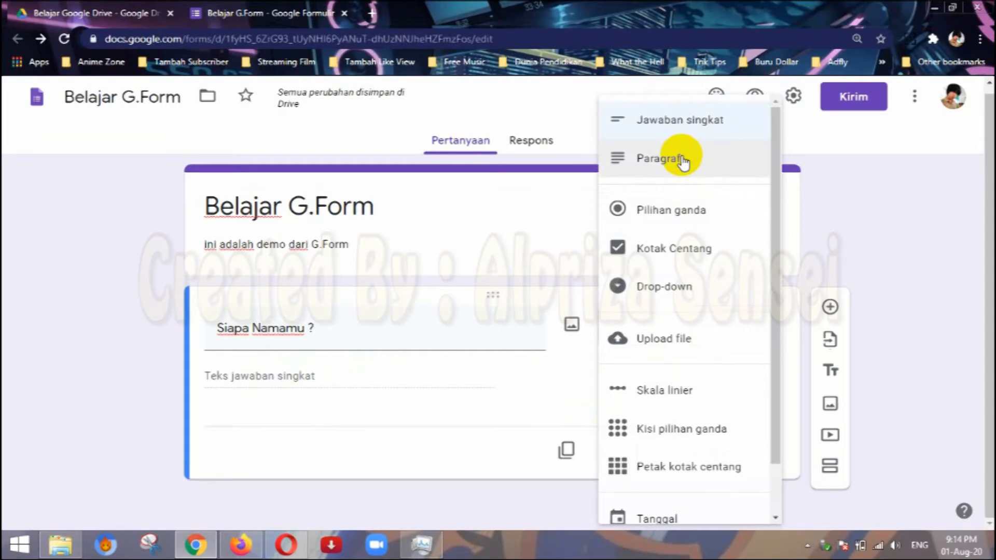
left_click(454, 397)
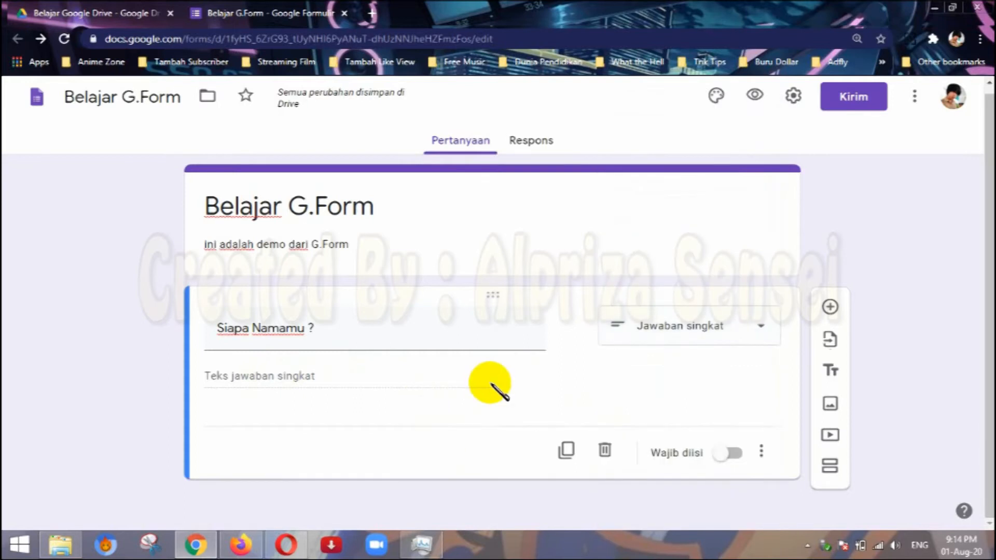
left_click(333, 372)
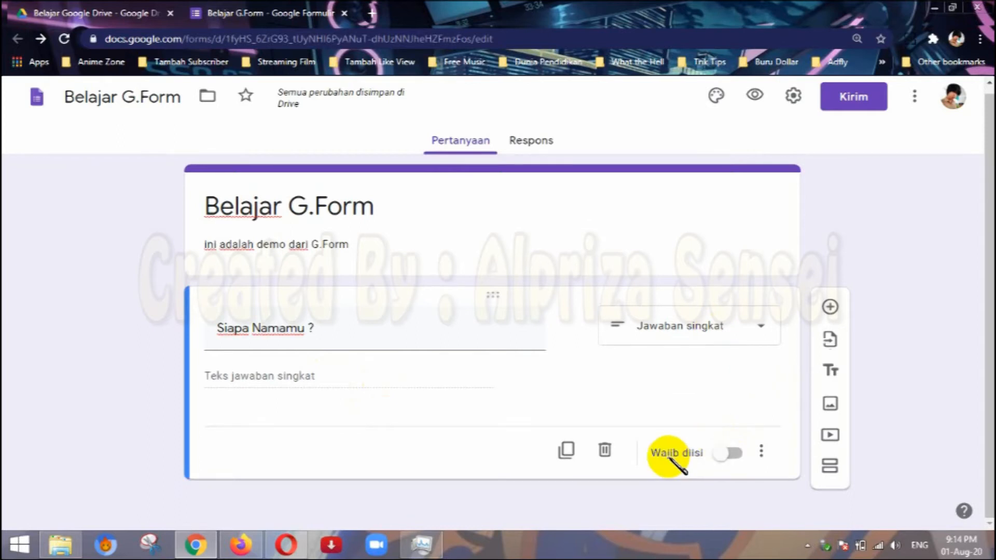
Try making the "Siapa Namamu ?" question required, turn that off again, and keep Jawaban singkat as its answer type.
left_click(733, 454)
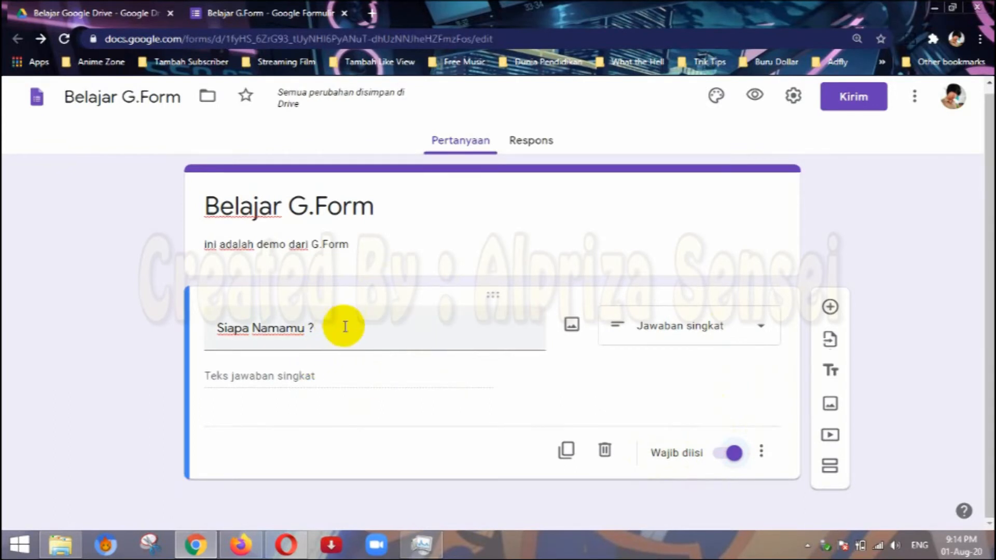
left_click(730, 454)
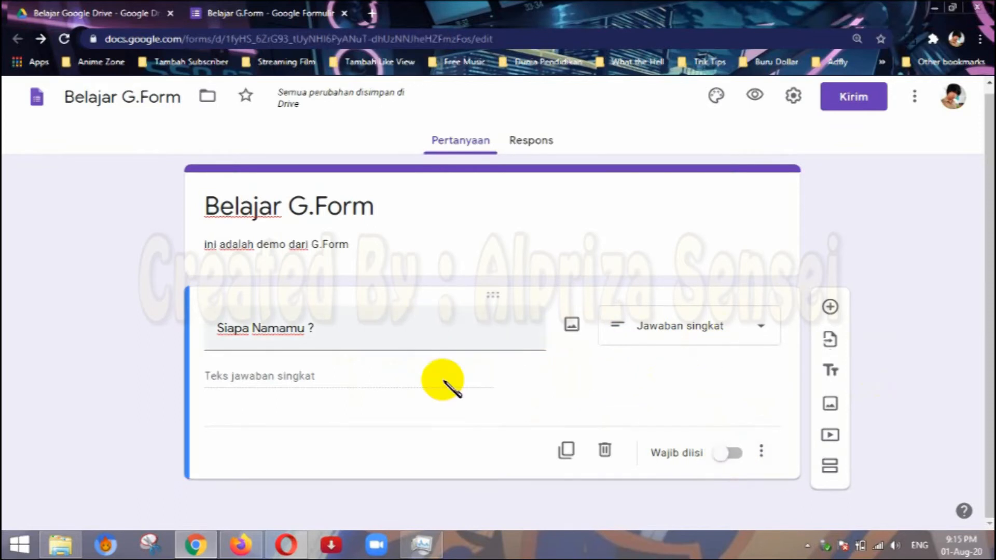
left_click(729, 330)
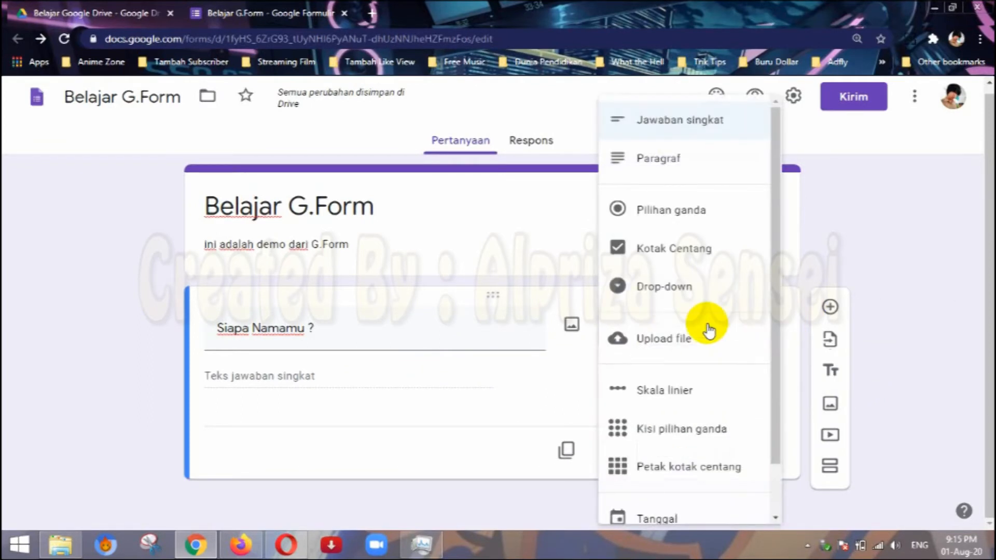
left_click(672, 134)
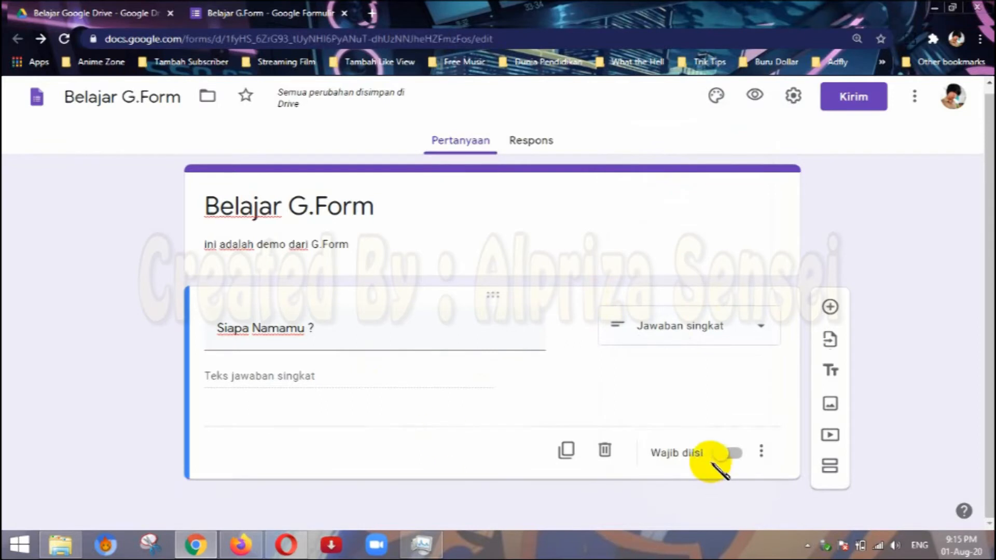
Show the description of the "Siapa Namamu ?" question and enter "Tulislah Namamu" in it.
left_click(760, 451)
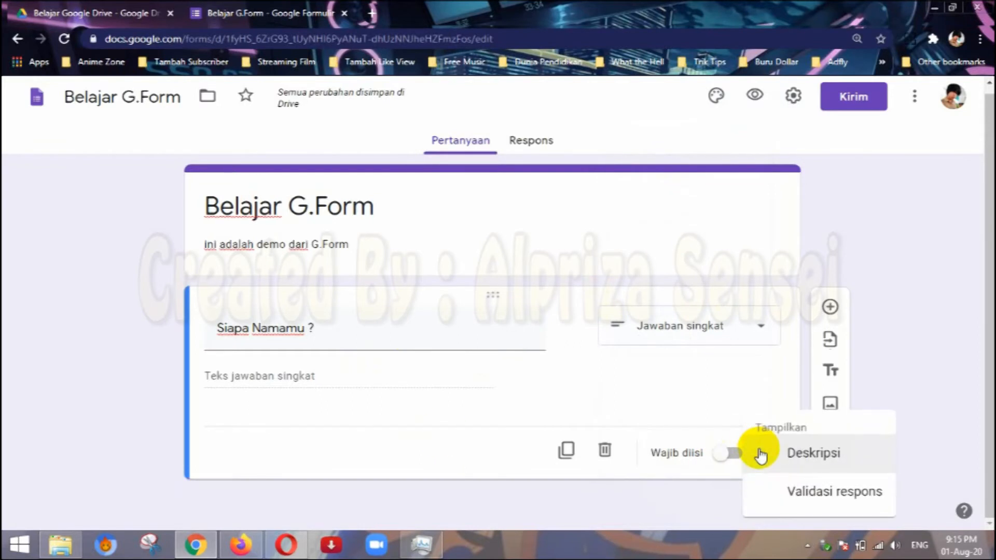
left_click(839, 456)
scroll(342, 407, "down", 1)
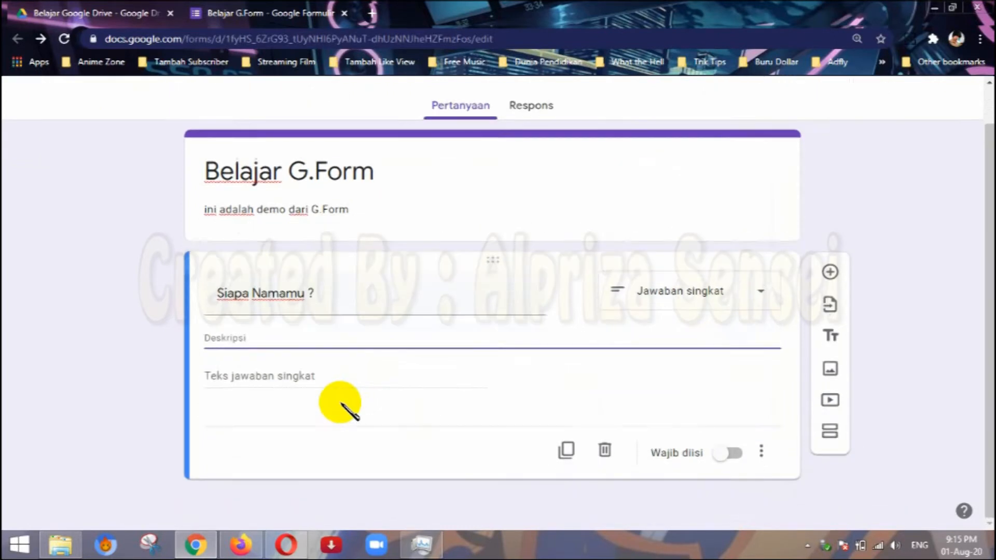
left_click(259, 382)
left_click(258, 344)
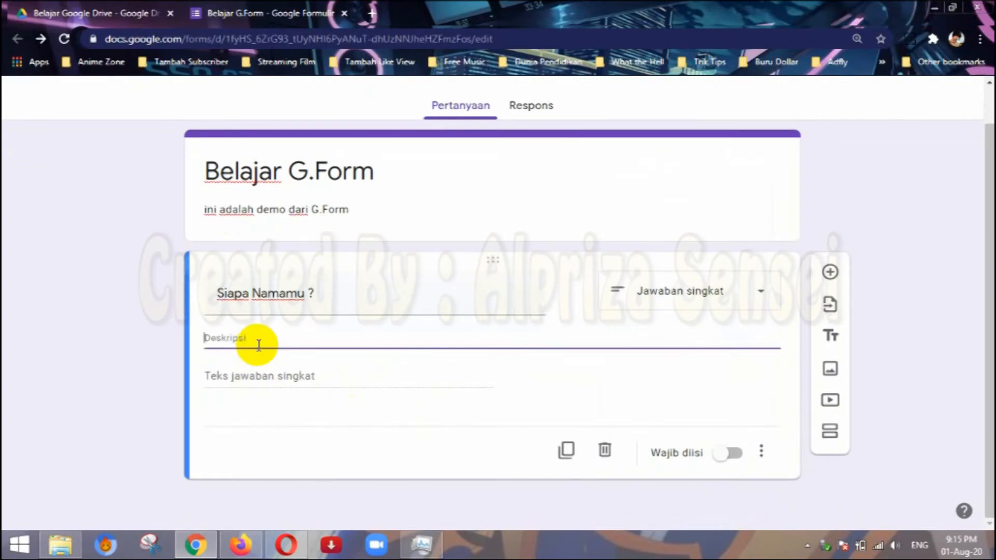
left_click(248, 383)
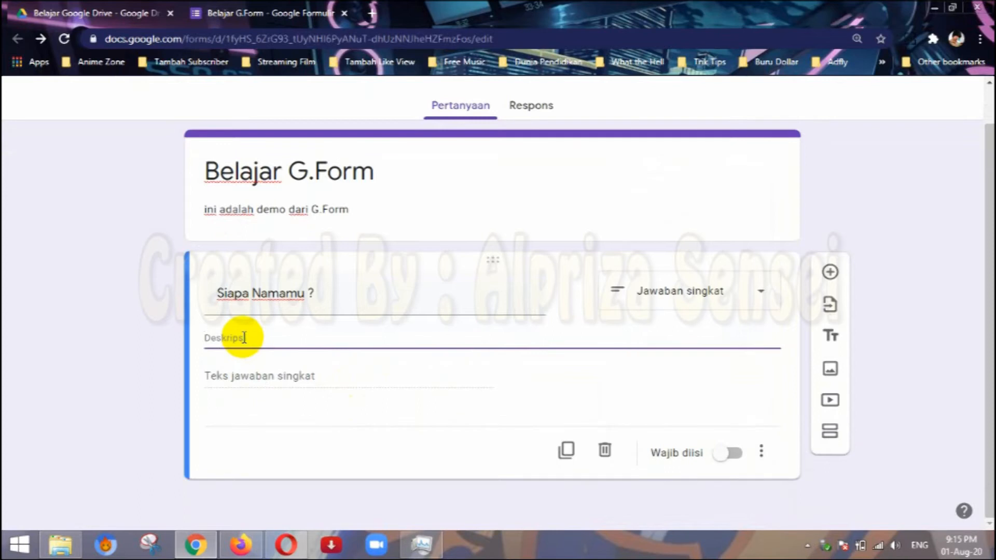
type("T")
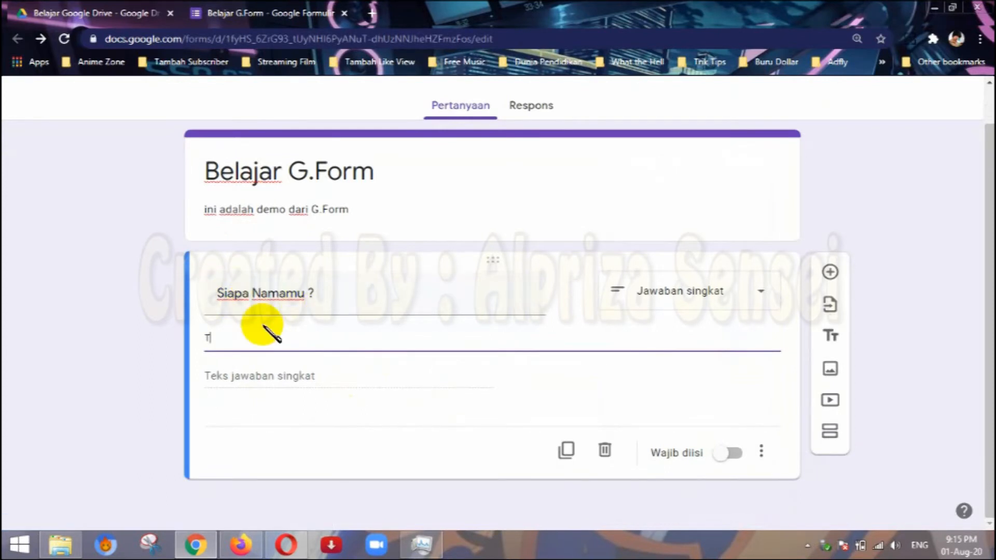
type("ulislah Namamu")
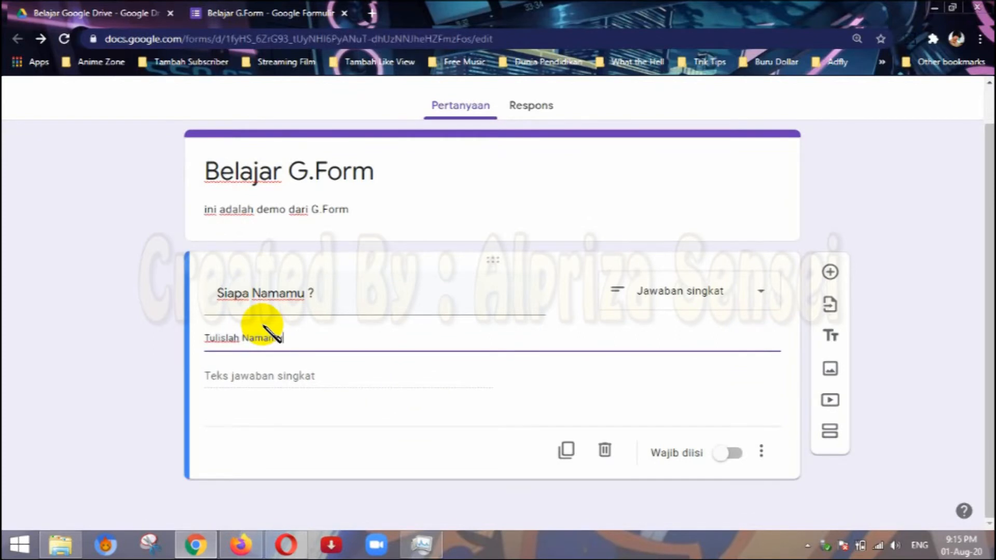
Try response validation (Validasi respons) on the "Siapa Namamu ?" question and remove it again, keeping the description.
left_click(761, 451)
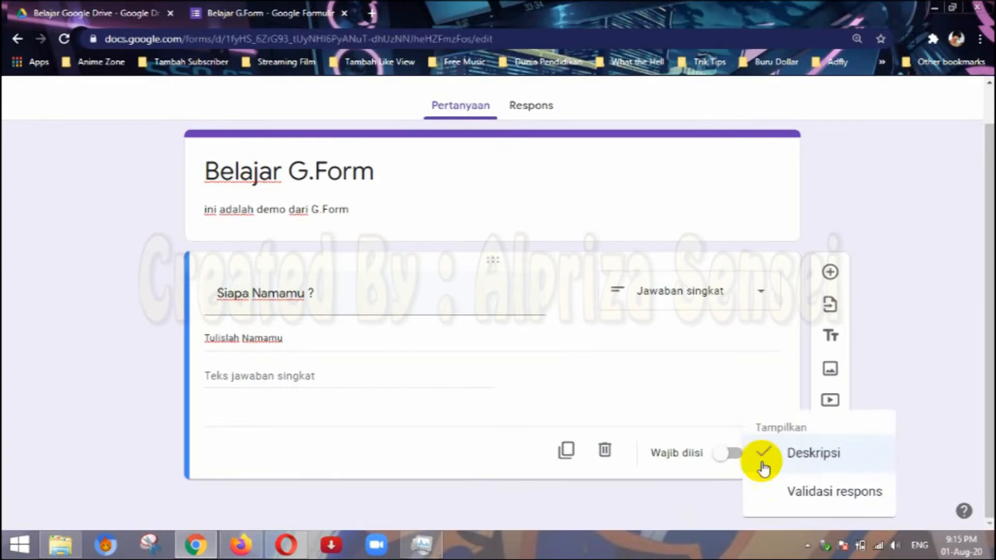
left_click(784, 485)
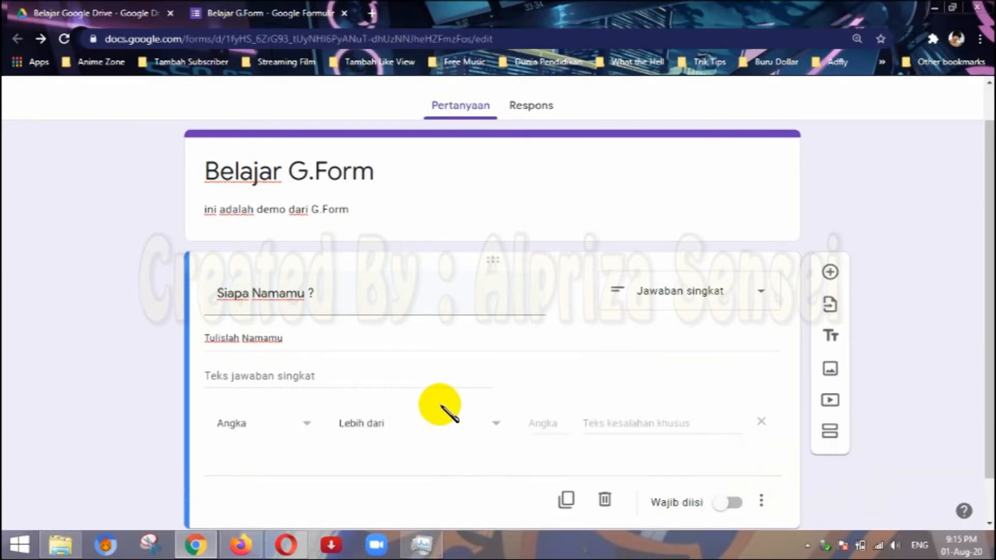
scroll(445, 410, "down", 1)
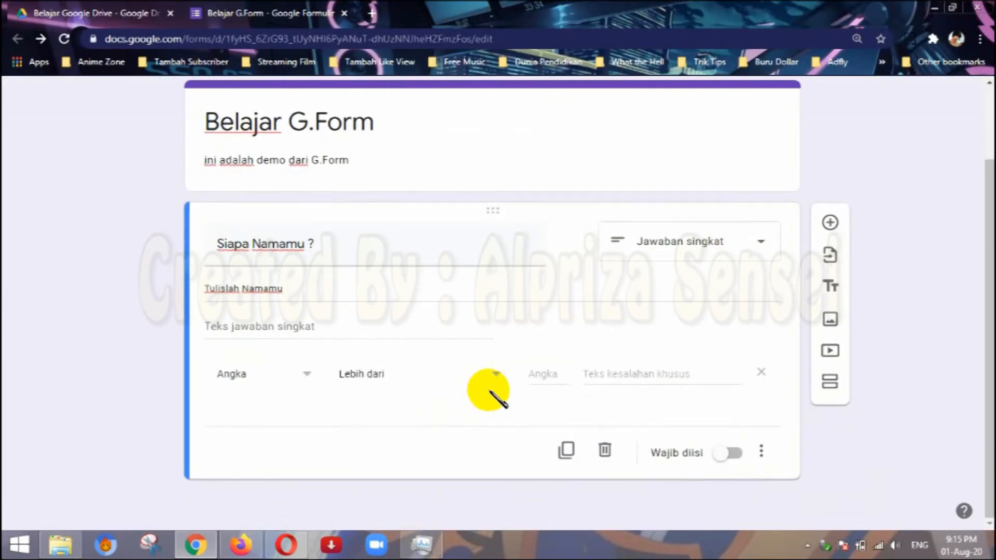
left_click(775, 454)
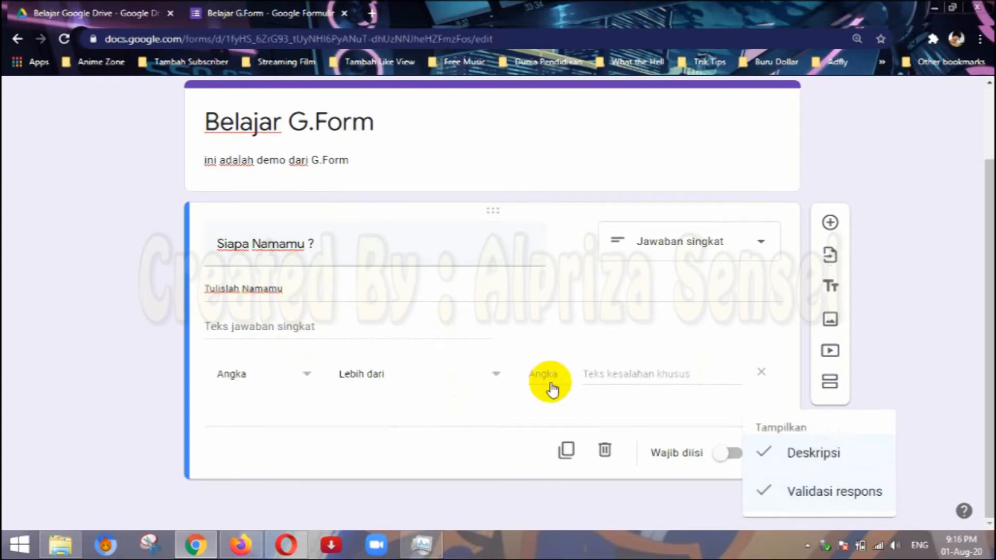
left_click(808, 508)
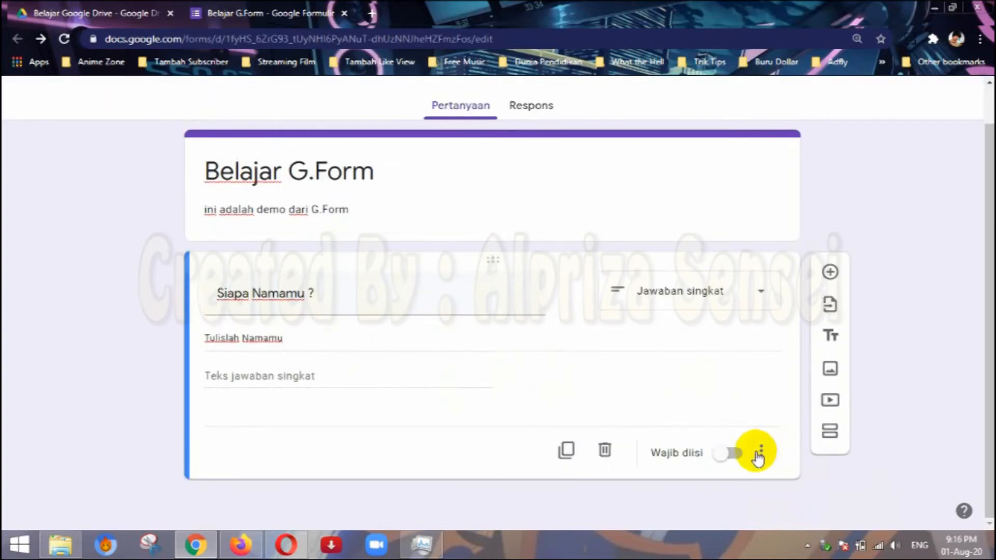
left_click(761, 454)
left_click(701, 358)
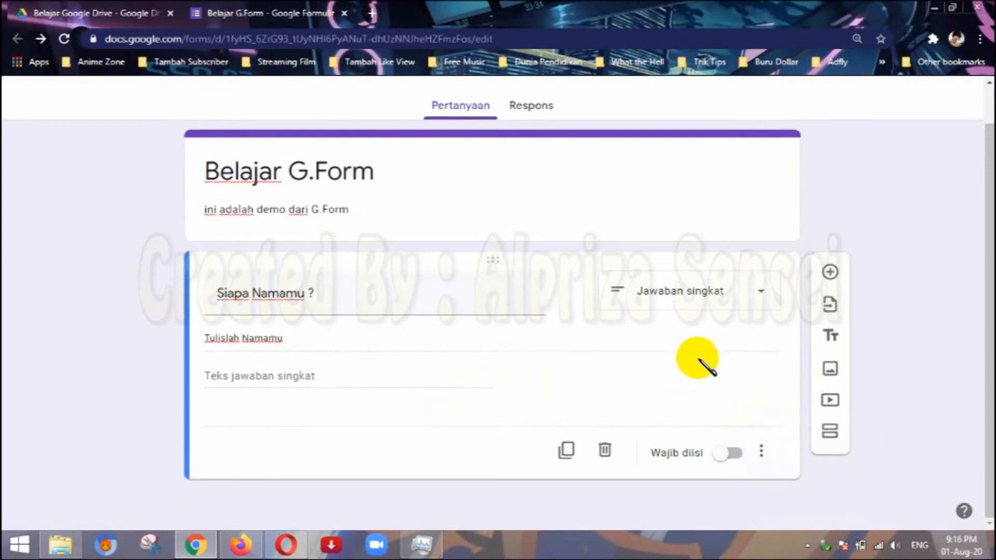
Add a second question with the text "Siapa Namamu" and set its answer type to Paragraf.
left_click(830, 272)
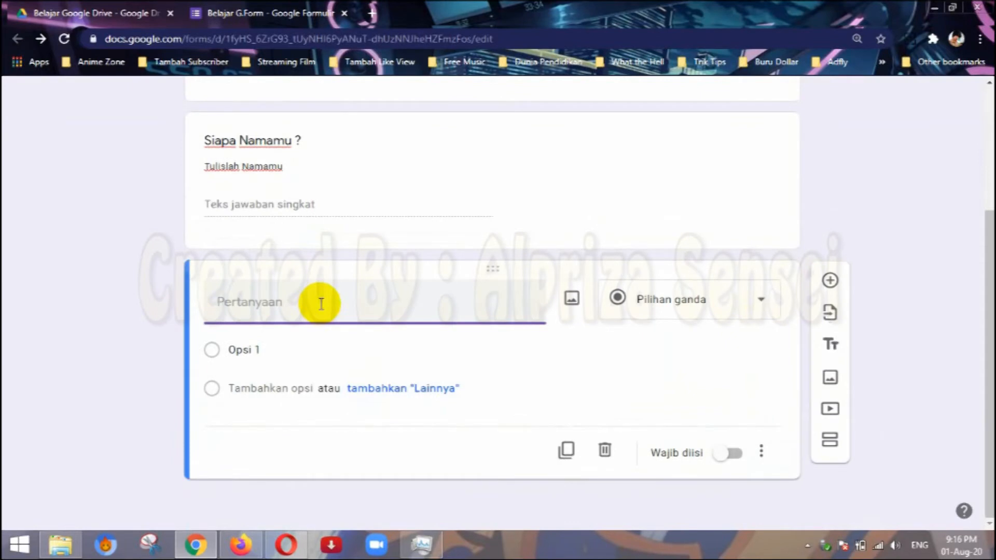
type("Siapa Namamu")
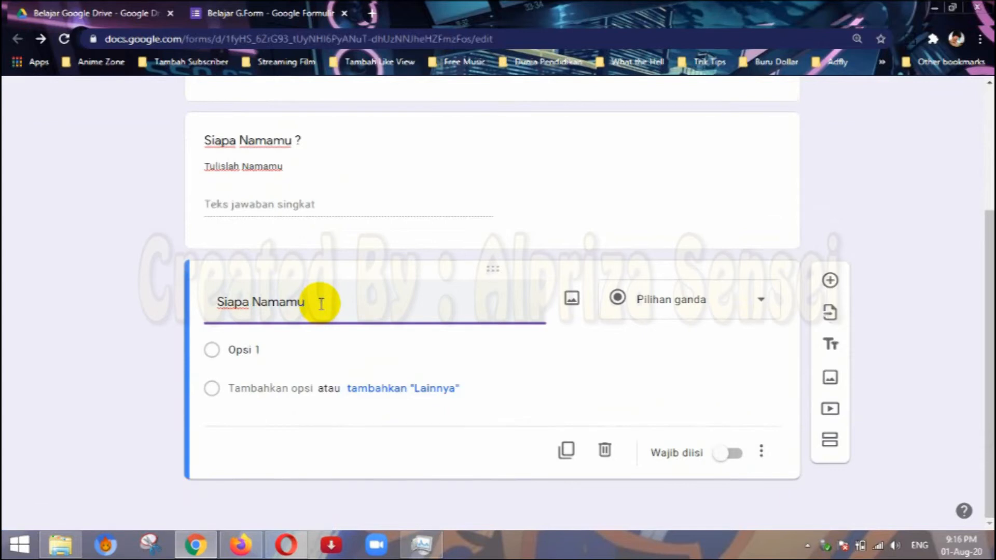
left_click(712, 338)
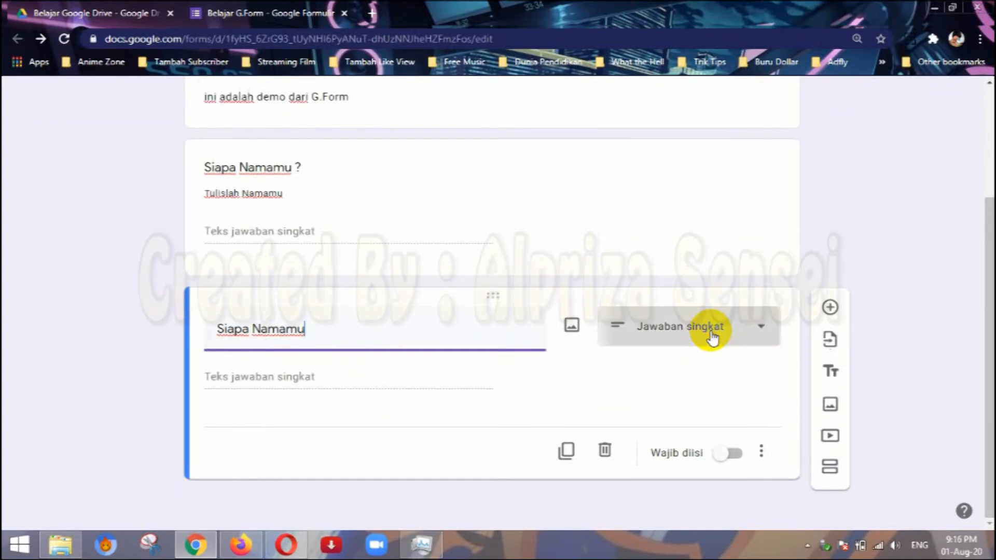
left_click(701, 159)
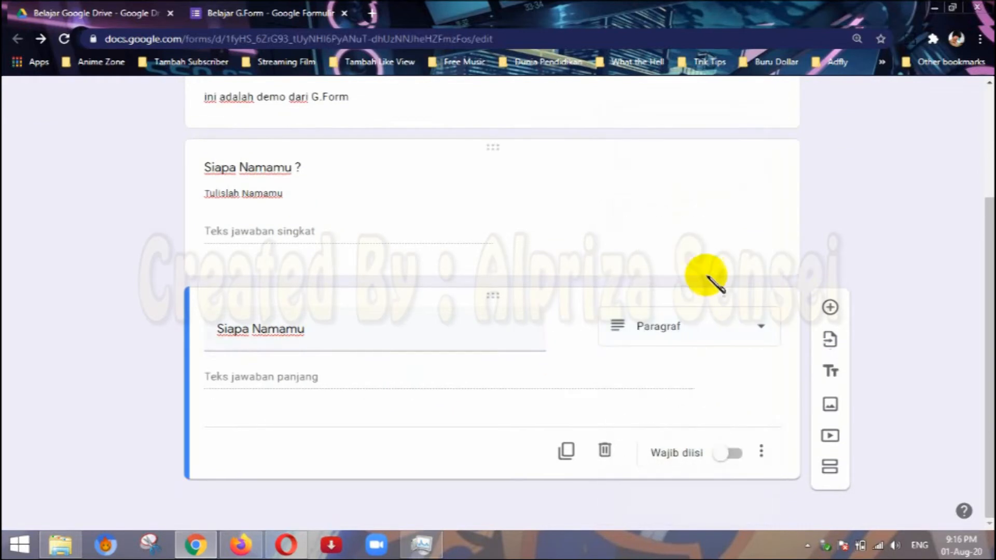
Make the second question, "Siapa Namamu", required and show its description field.
left_click(739, 455)
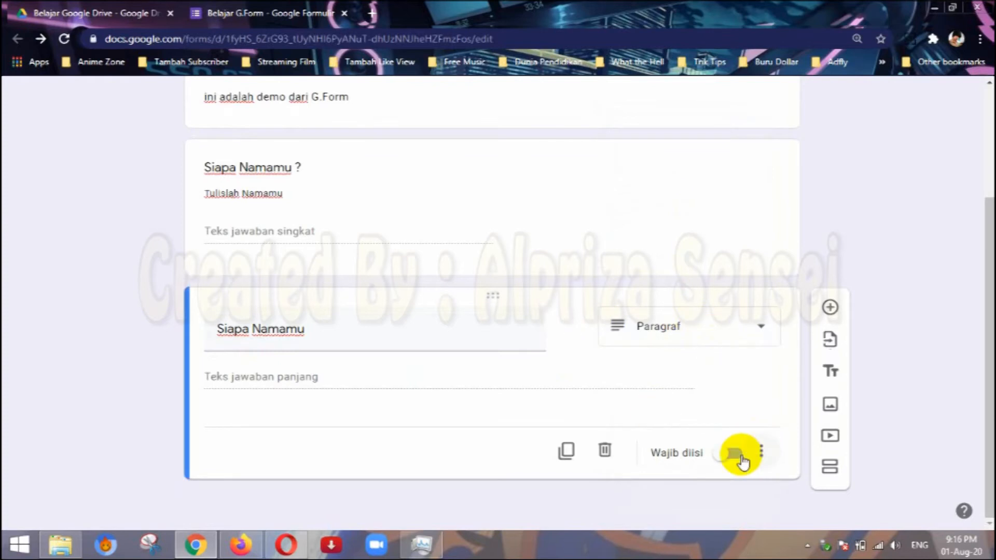
left_click(607, 205)
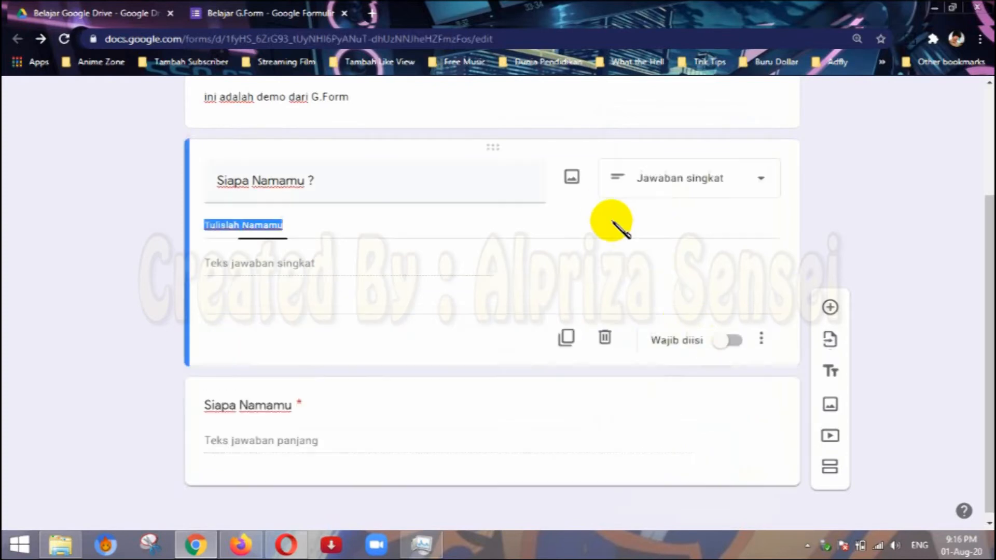
left_click(704, 407)
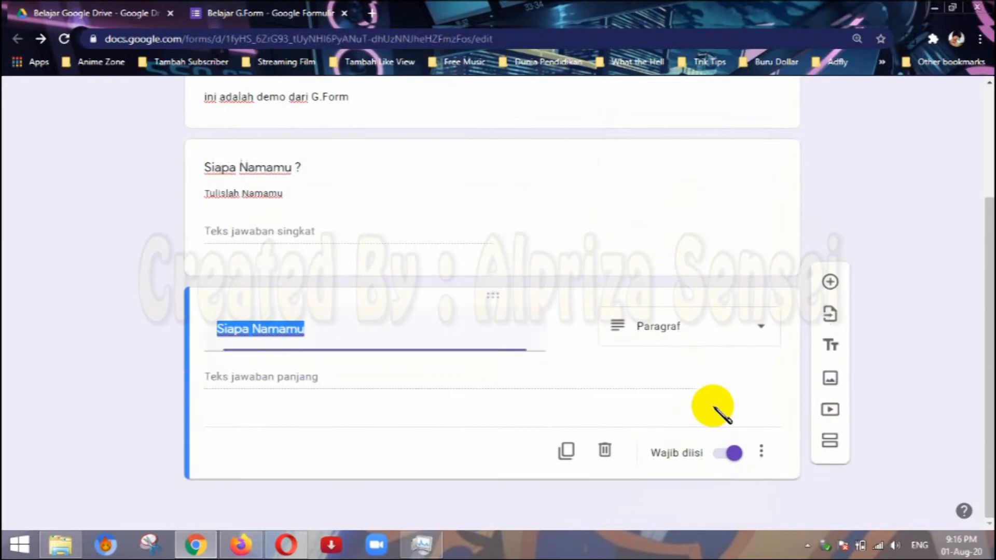
left_click(761, 457)
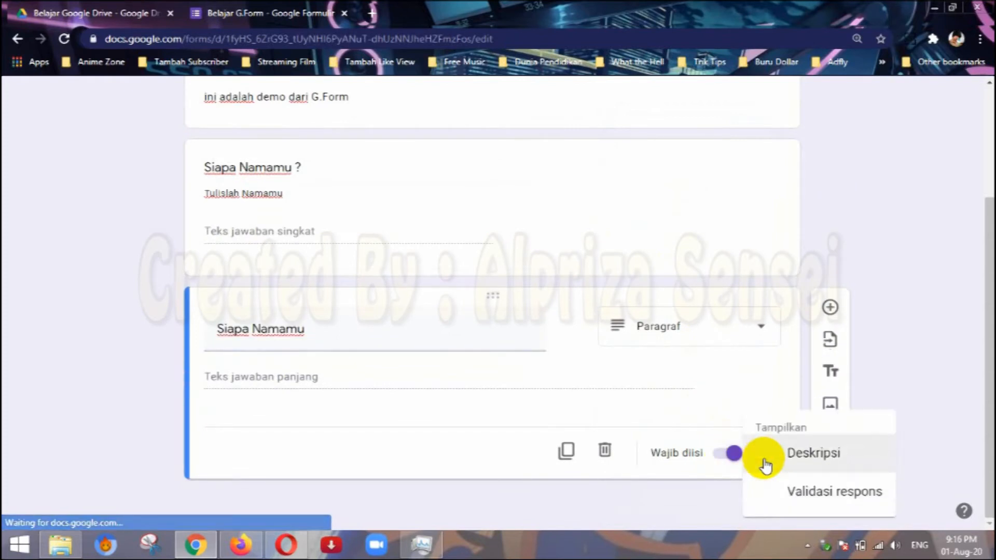
left_click(818, 464)
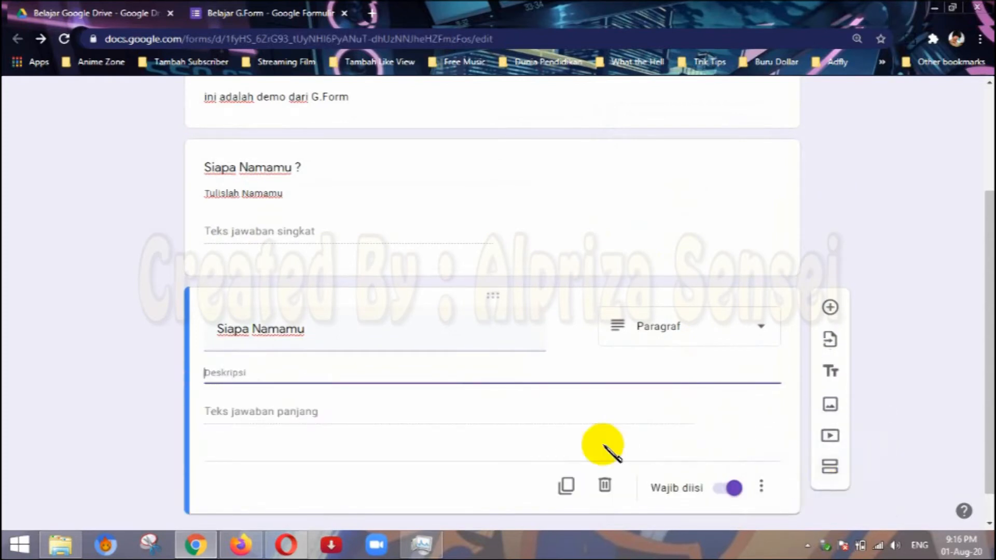
Hide the description field of the second question, "Siapa Namamu", and open a preview of the form.
left_click(761, 486)
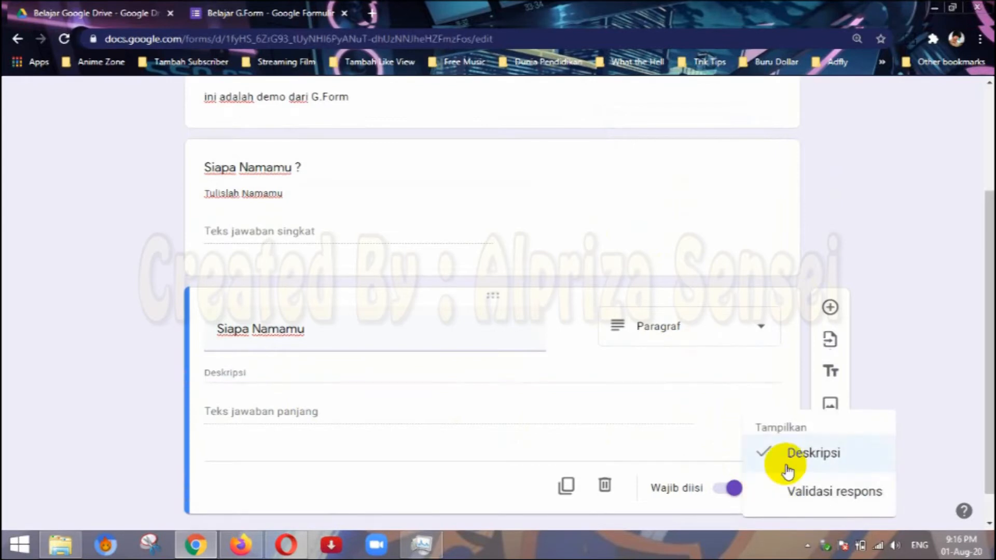
left_click(796, 457)
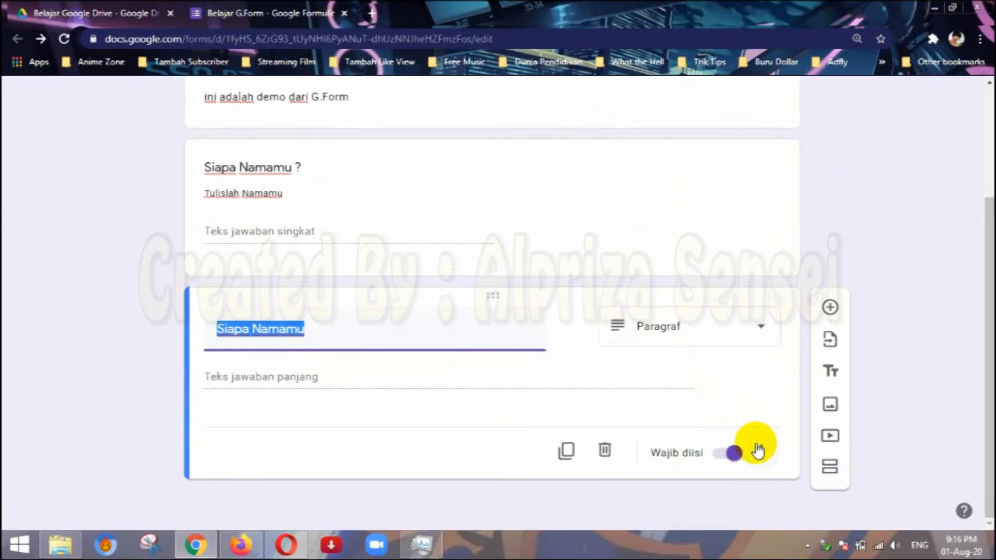
scroll(649, 389, "up", 3)
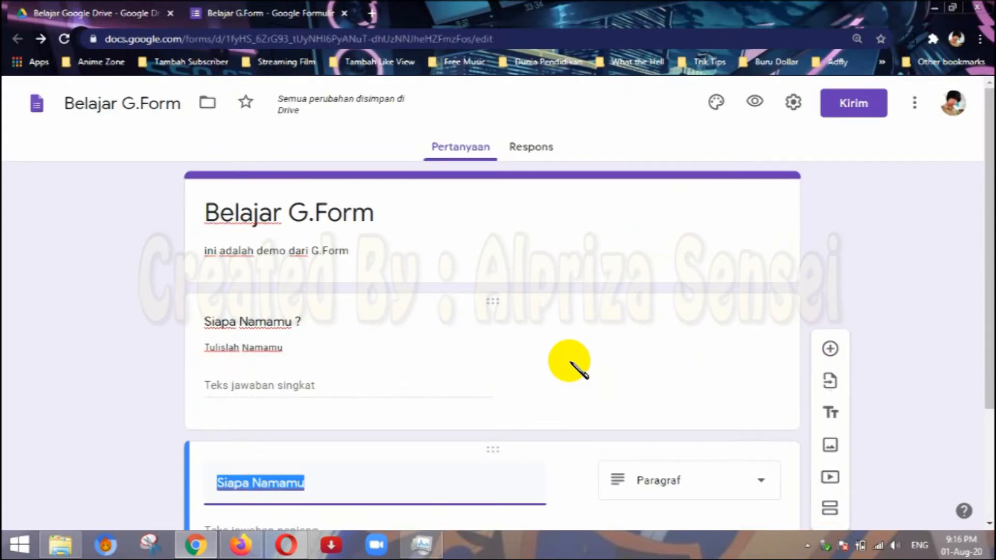
left_click(759, 105)
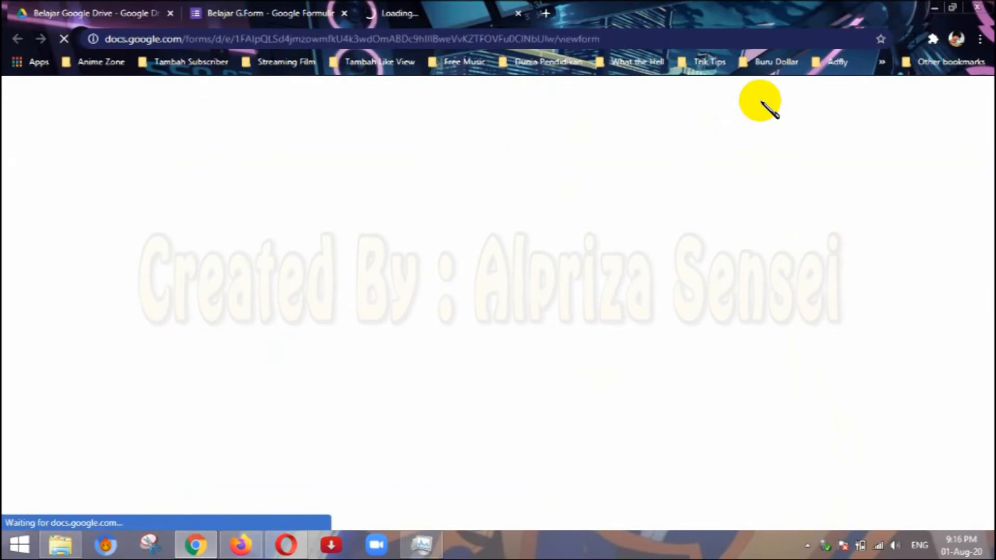
Compare the form's title and description in the editor with how they appear in the preview.
left_click(306, 15)
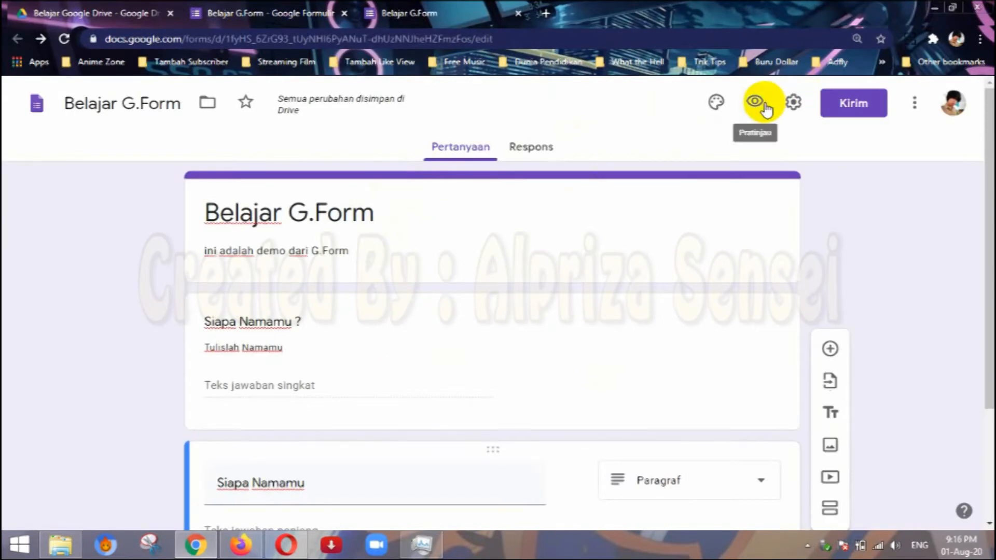
left_click(424, 15)
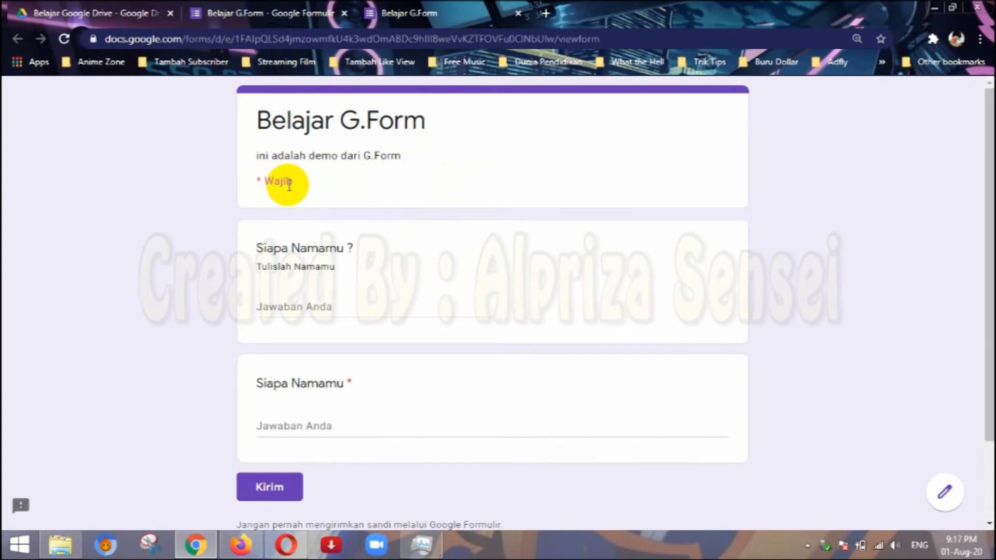
left_click(244, 6)
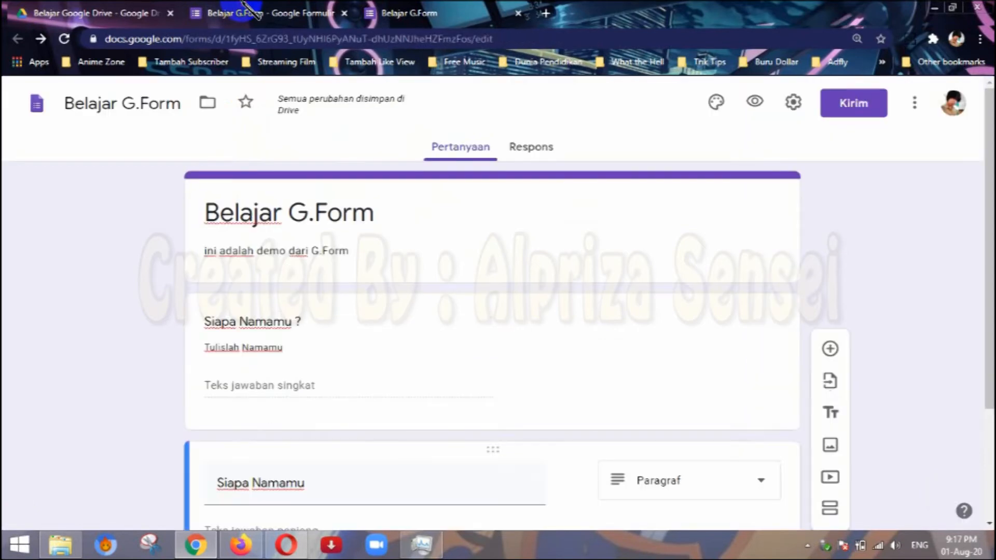
left_click(420, 229)
left_click(422, 247)
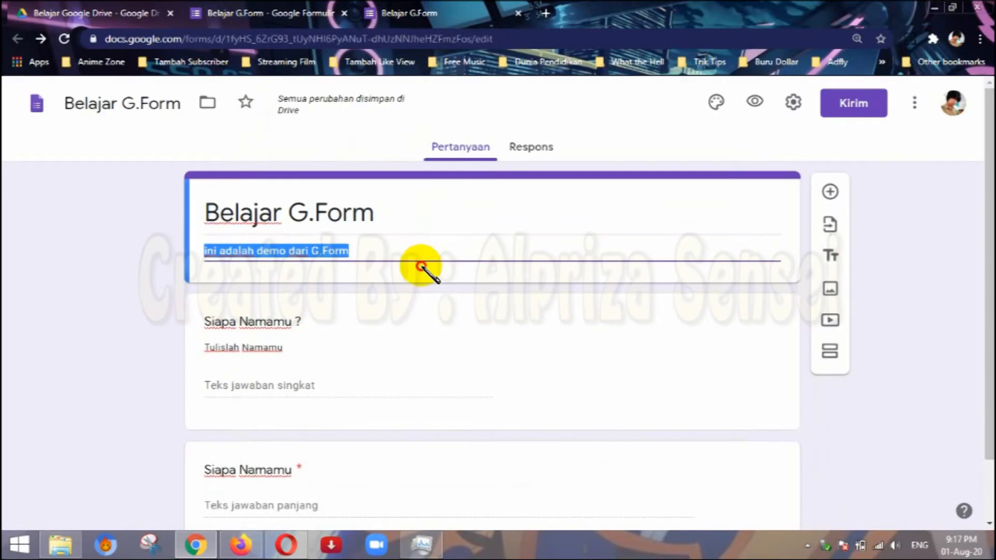
left_click(444, 264)
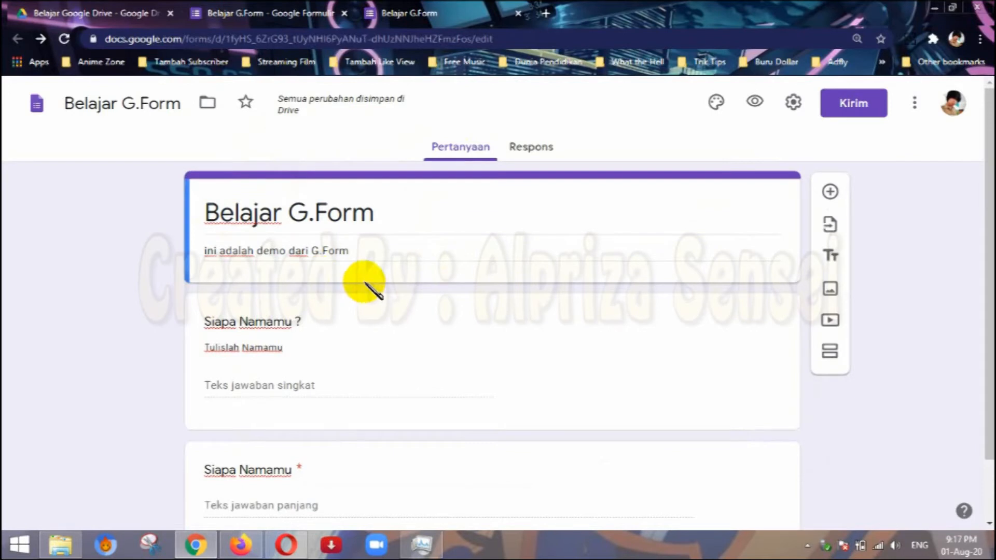
left_click(762, 278)
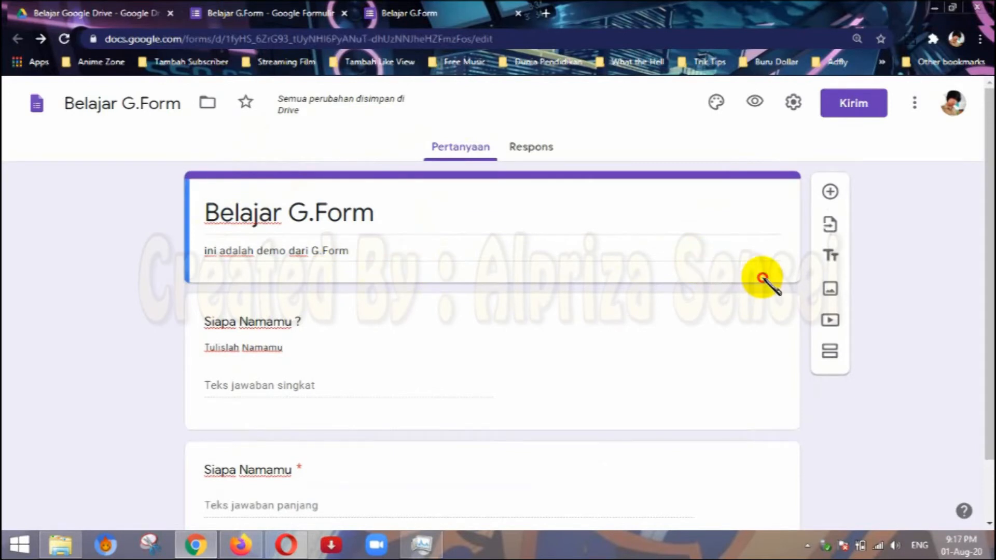
left_click(753, 247)
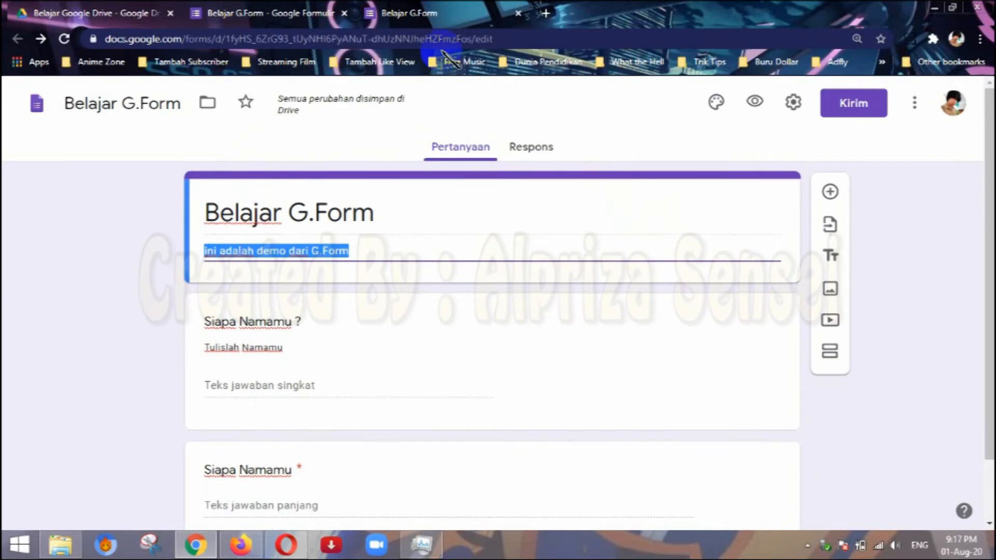
left_click(426, 11)
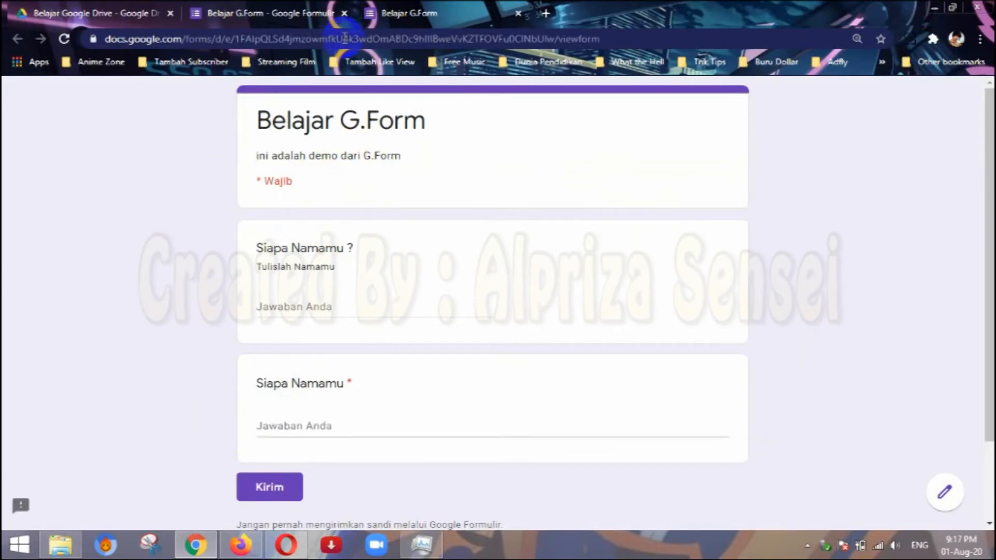
left_click(334, 13)
left_click(390, 10)
left_click(311, 13)
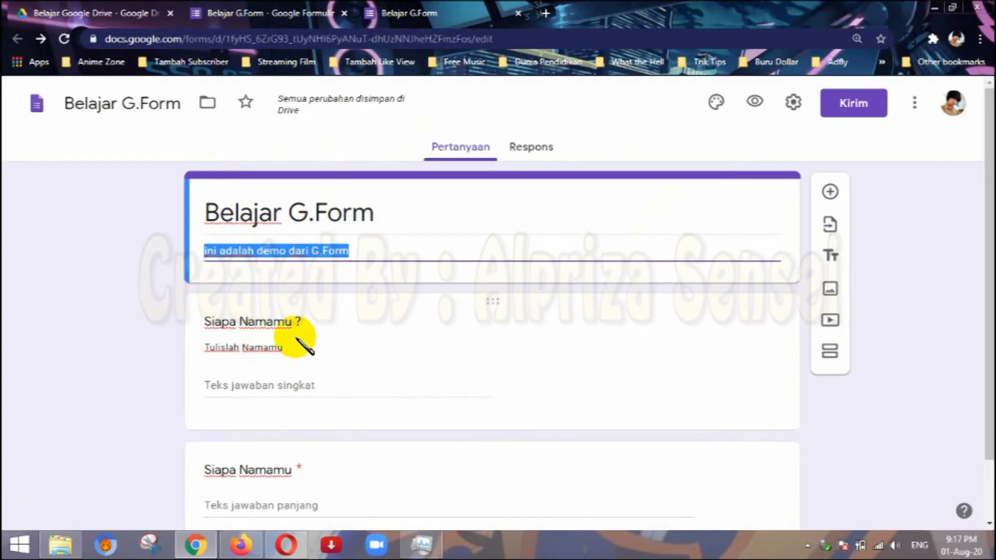
Check the "Siapa Namamu ?" question against the preview and try to submit the previewed form with both answers left empty.
left_click(333, 326)
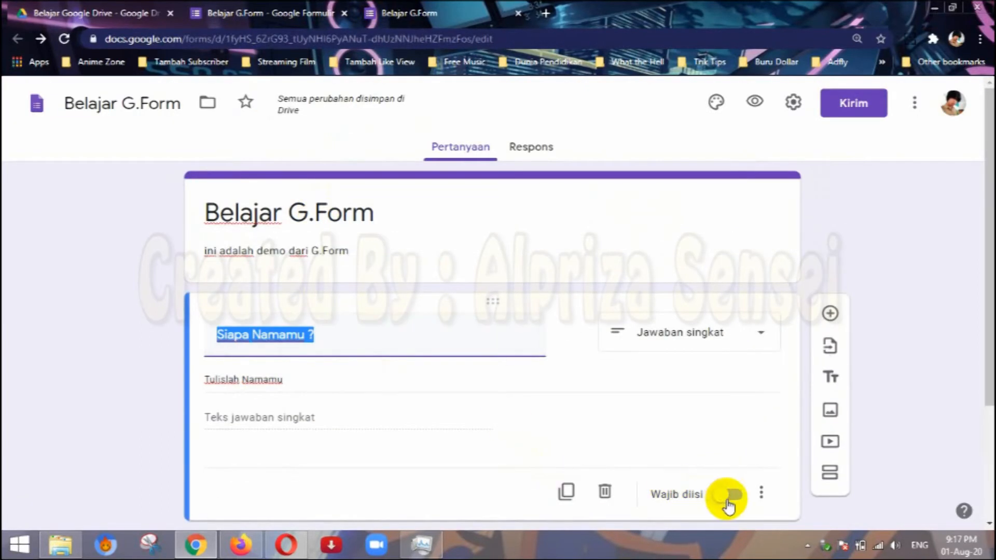
left_click(415, 11)
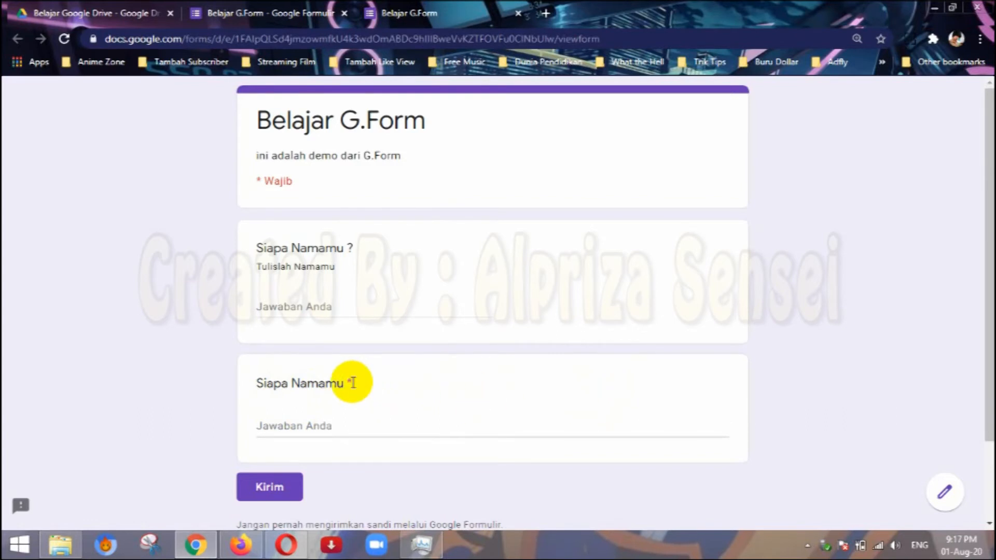
left_click(292, 307)
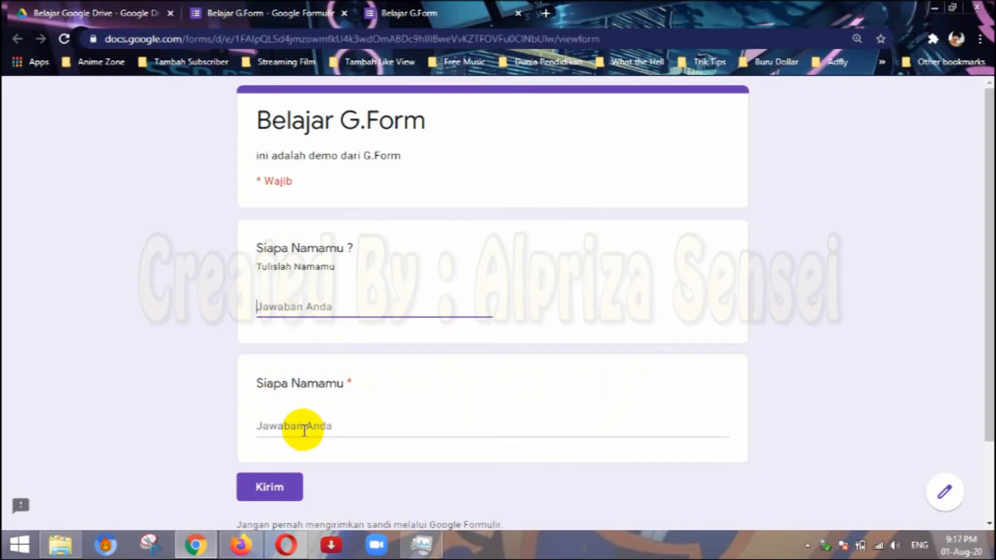
left_click(281, 489)
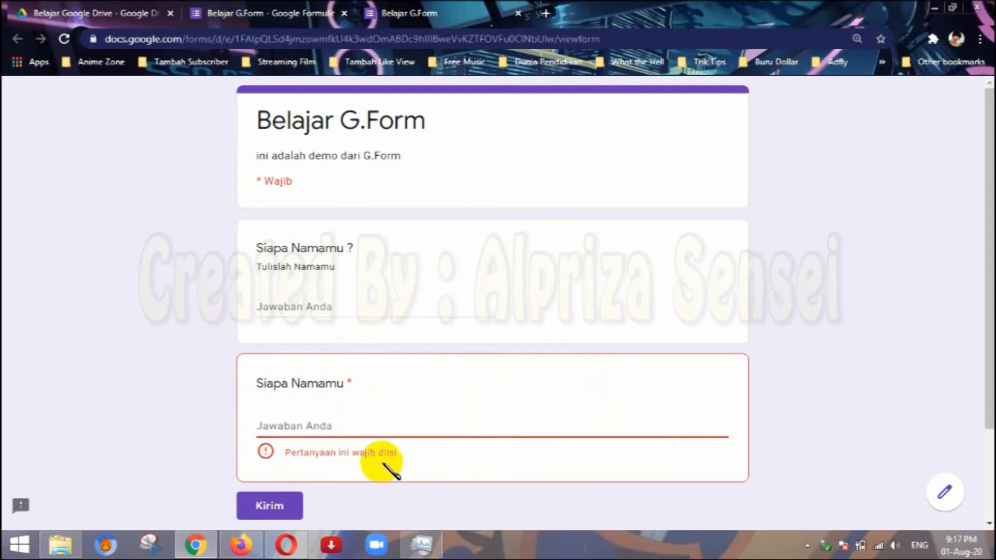
Compare the second question's required setting (Wajib diisi) in the editor with how the question is marked in the preview.
left_click(292, 21)
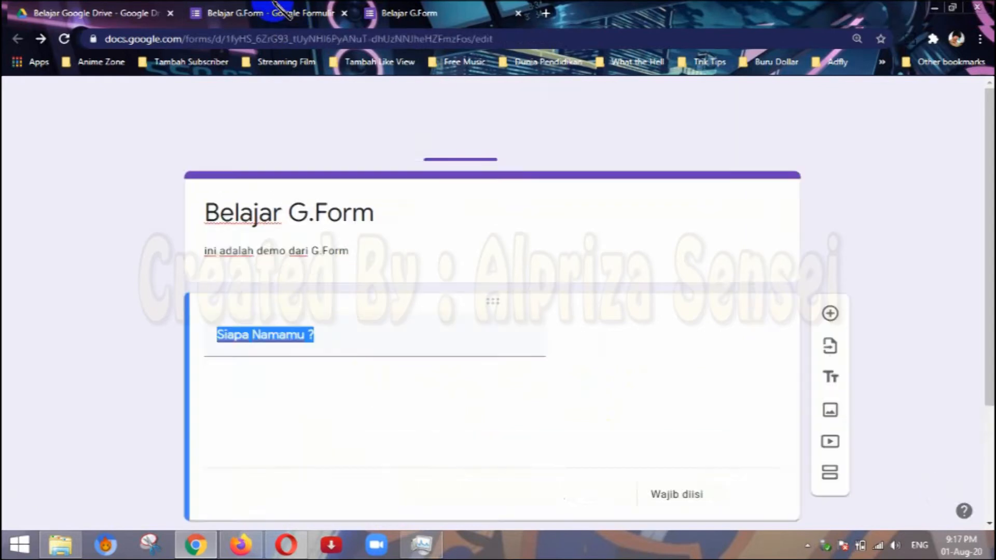
scroll(638, 425, "down", 3)
left_click(682, 421)
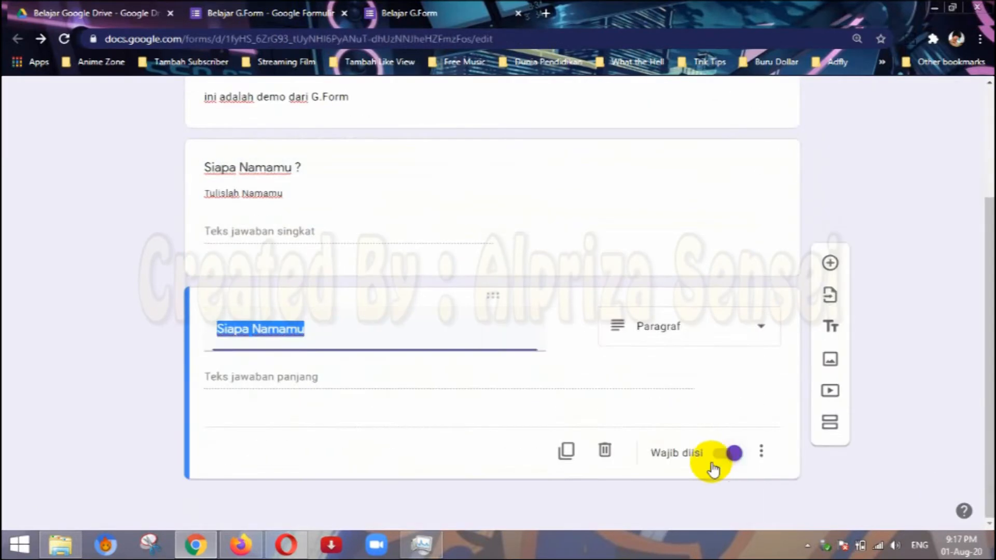
left_click(428, 8)
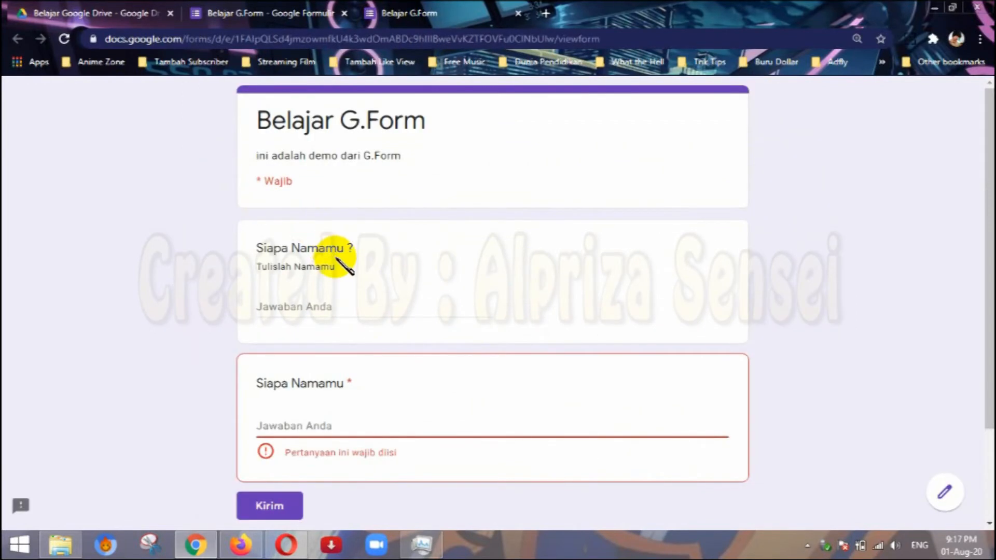
left_click(285, 11)
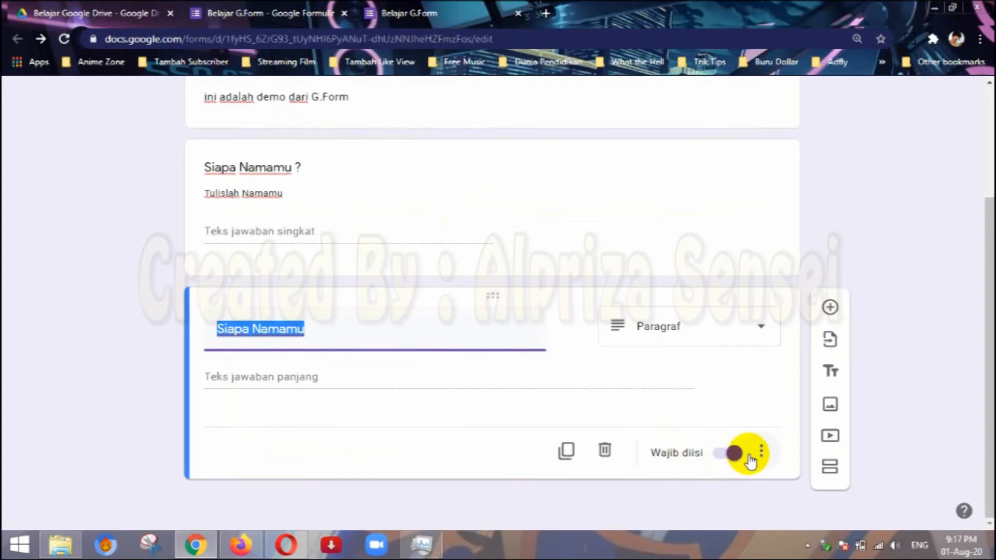
left_click(415, 12)
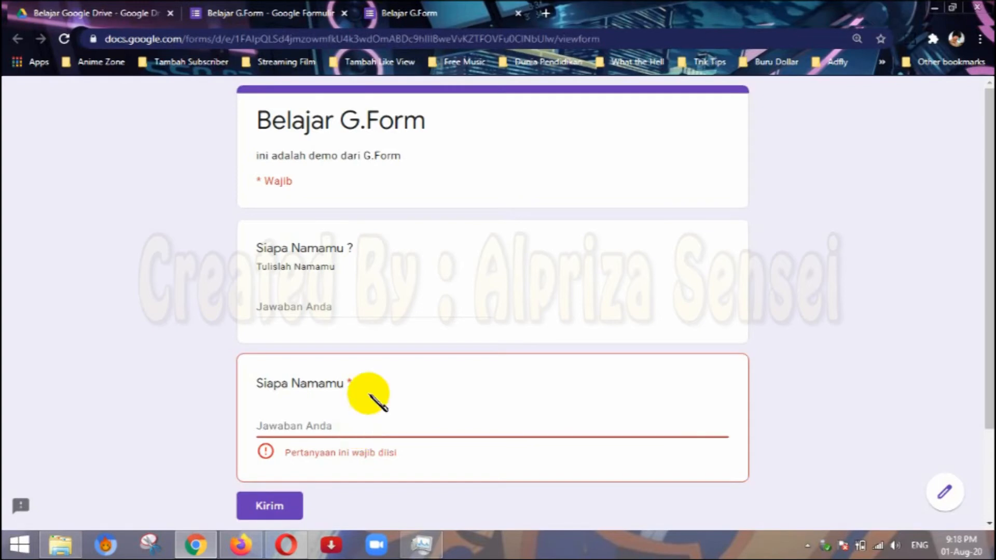
left_click(304, 12)
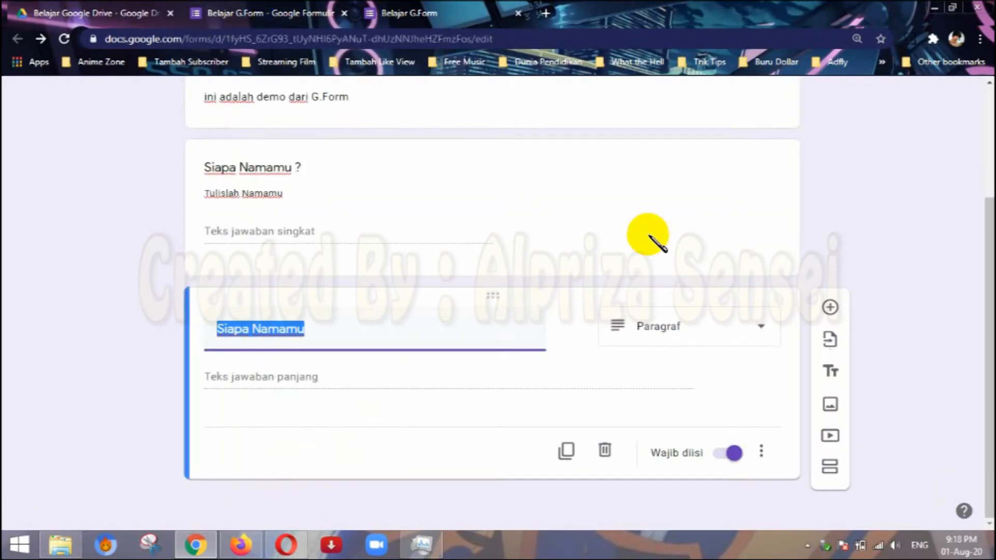
Add a third question with the answer type Pilihan ganda and the text "Dimana Rumahmu".
left_click(756, 337)
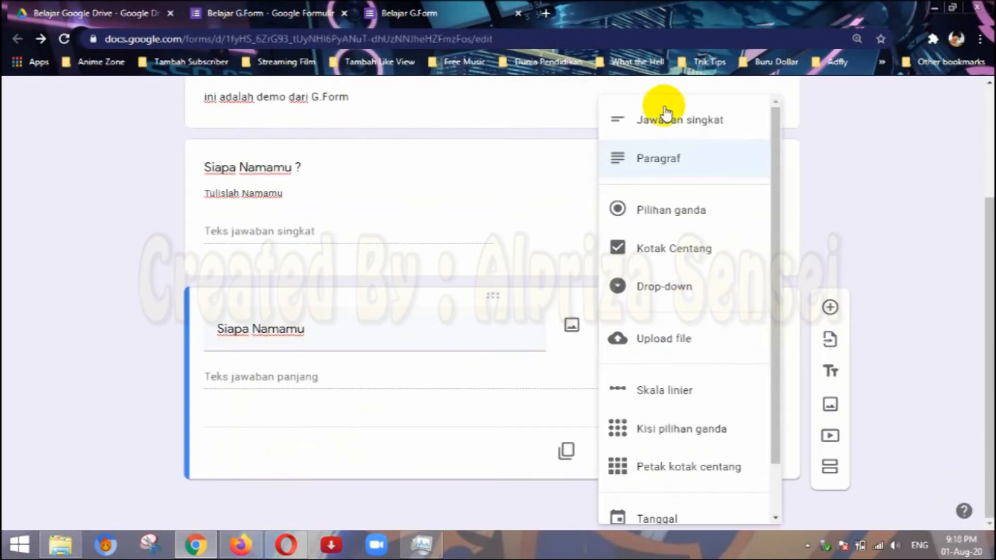
left_click(548, 366)
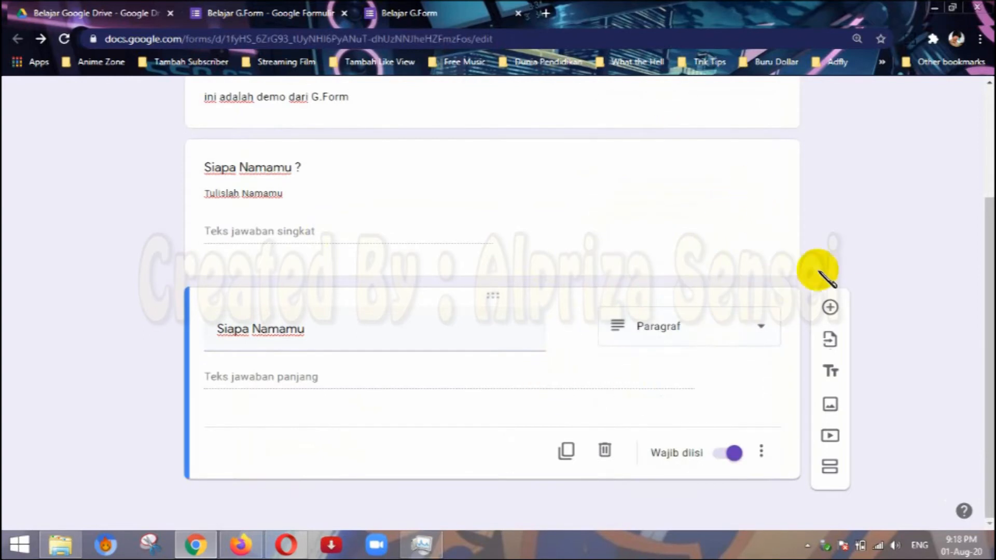
left_click(831, 309)
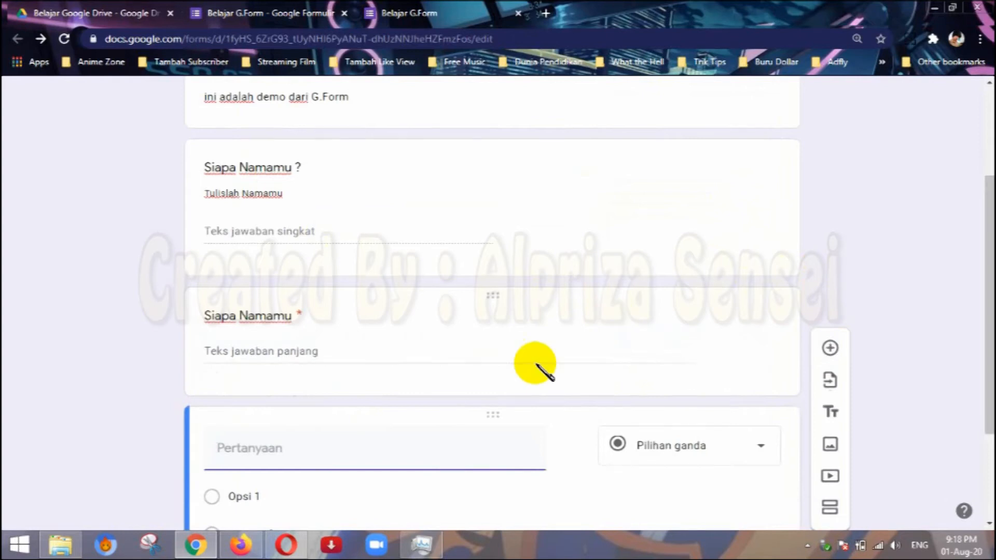
left_click(695, 309)
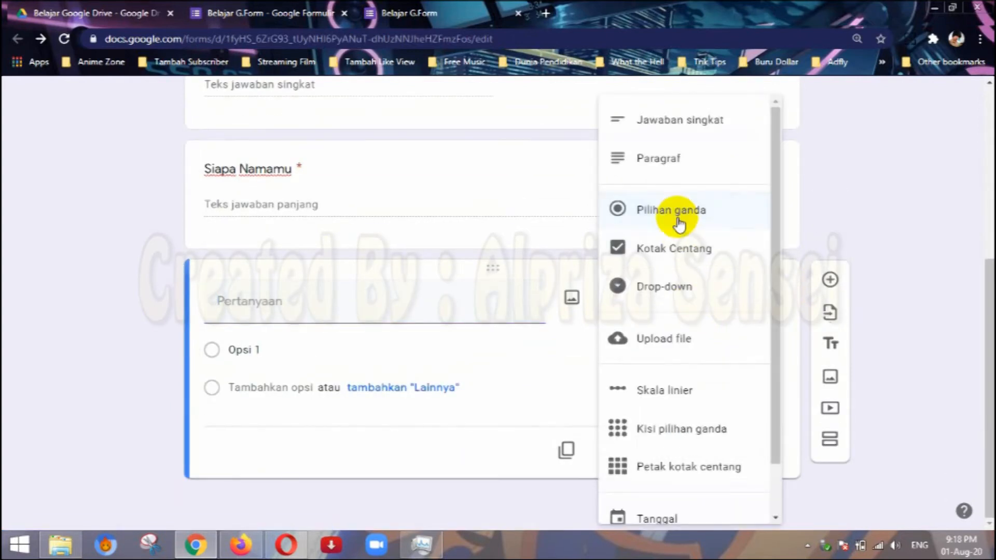
left_click(696, 216)
left_click(366, 315)
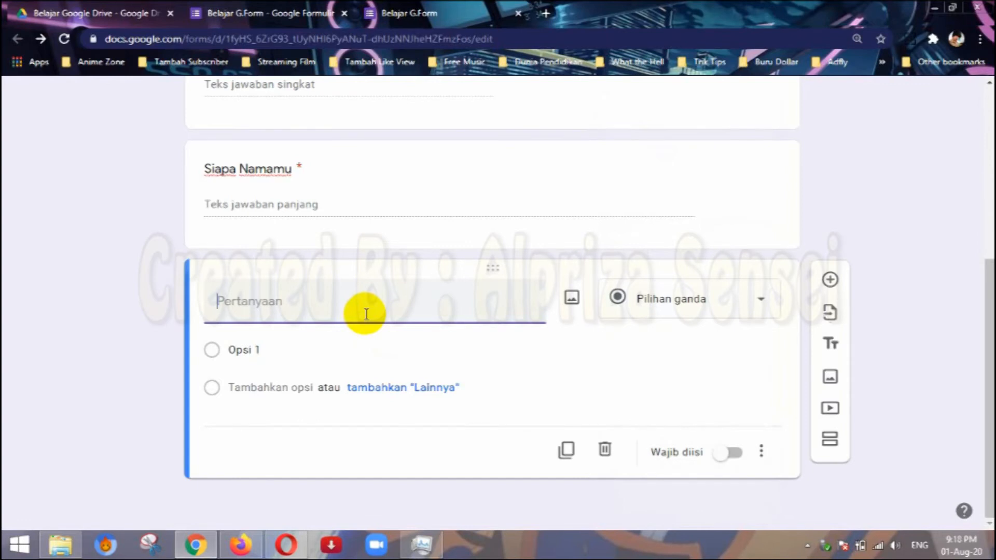
type("Dimana Rumahmu")
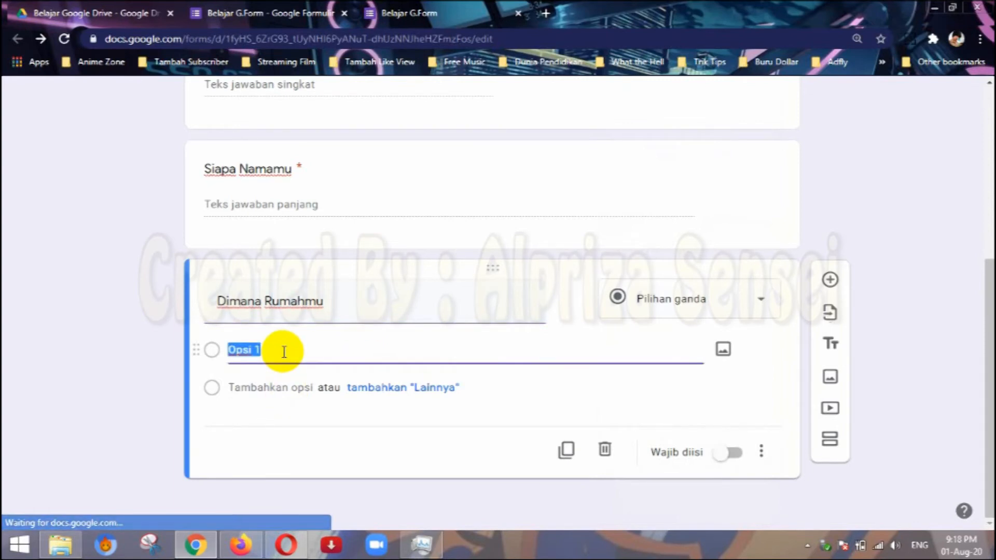
type("Purwokerto")
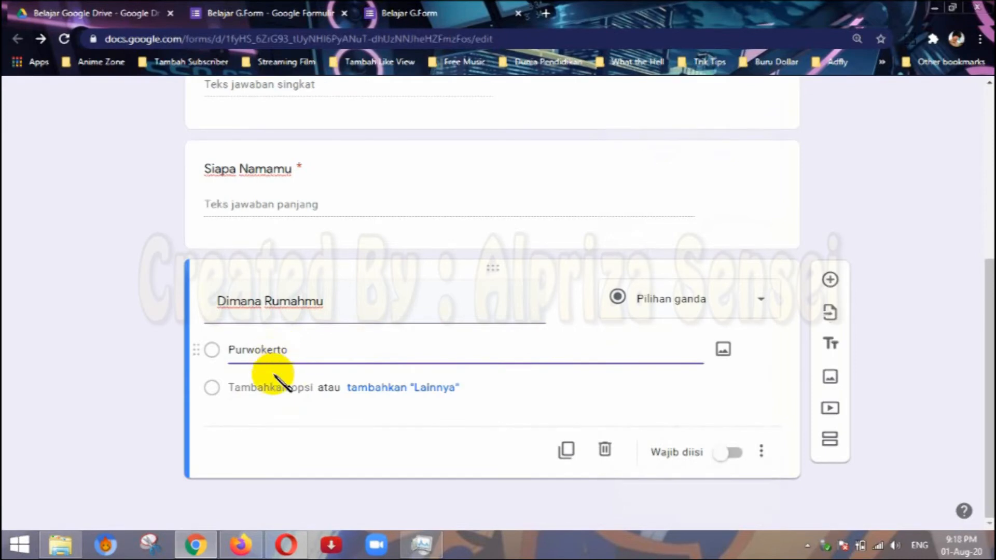
Give the "Dimana Rumahmu" question the options Purwokerto, Jogja and Surabaya, and make it required.
left_click(275, 386)
type("Jogja")
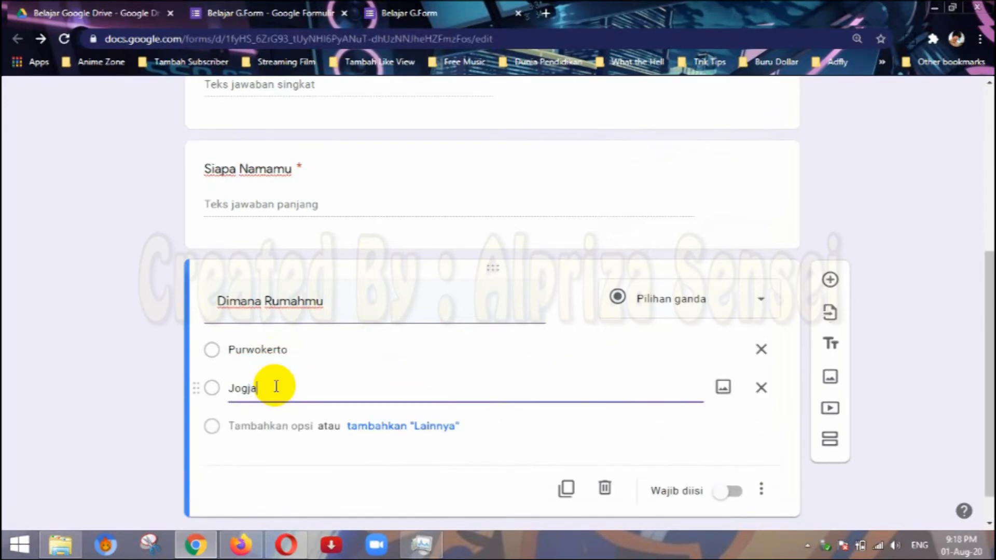
left_click(270, 425)
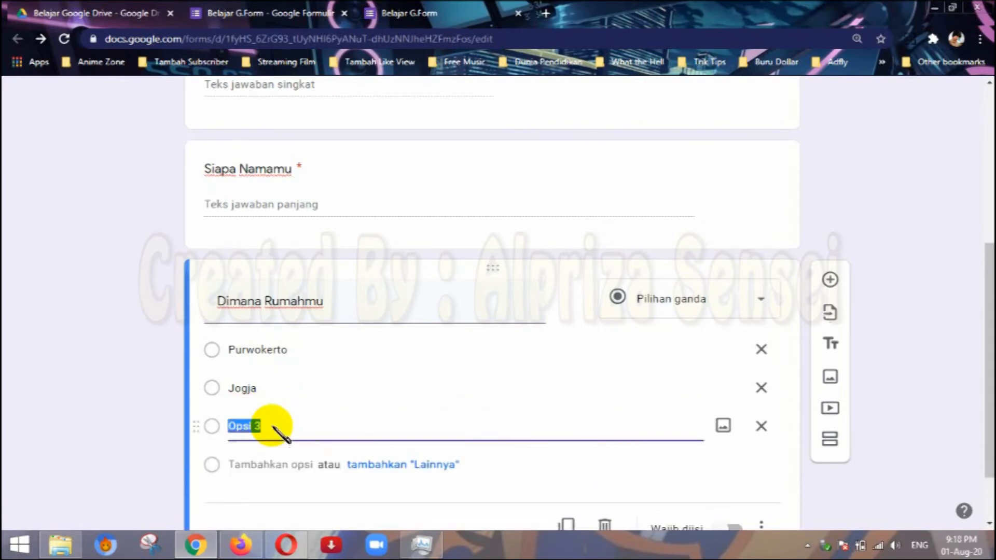
type("Surabaya")
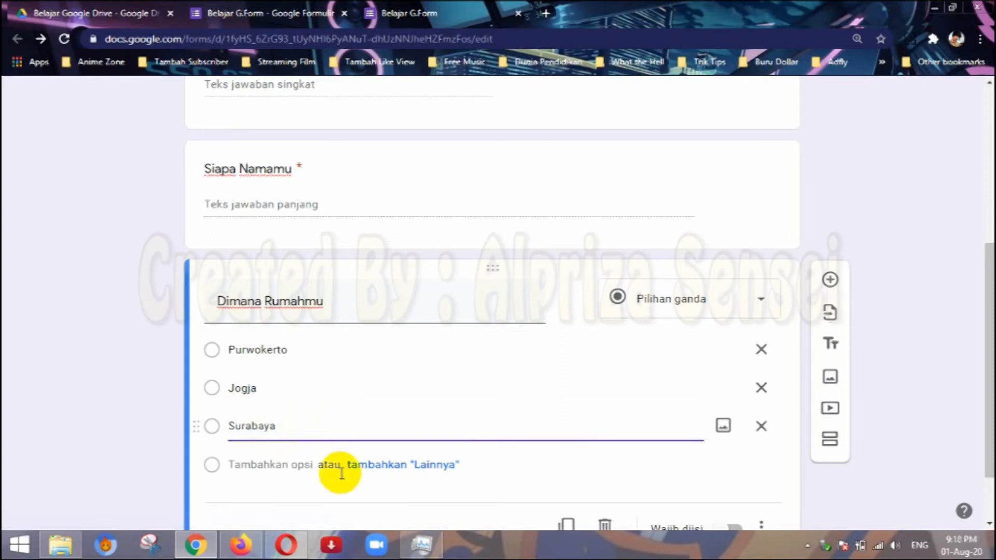
left_click(351, 495)
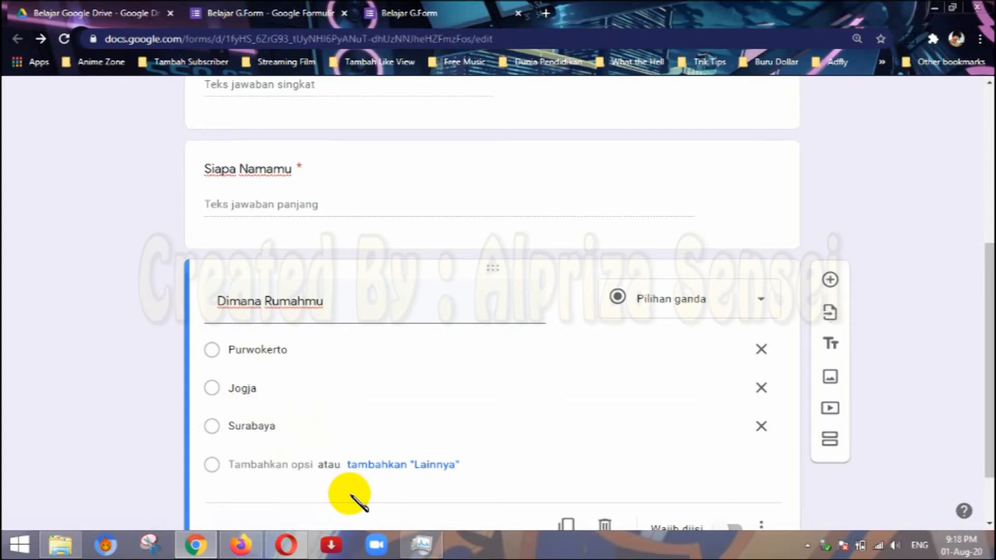
scroll(549, 451, "down", 2)
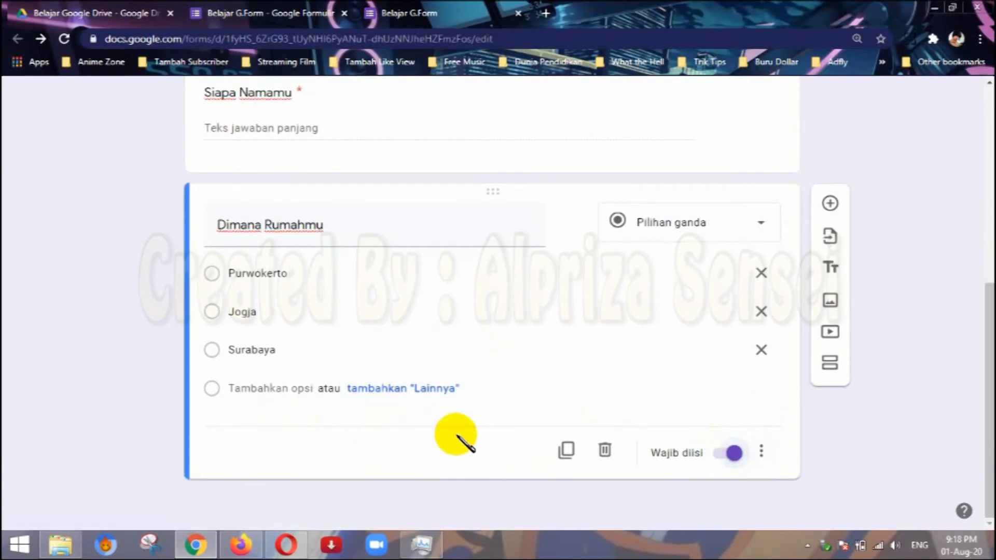
Open a fresh preview in place of the old one and try out the answer options of "Dimana Rumahmu".
scroll(538, 186, "up", 8)
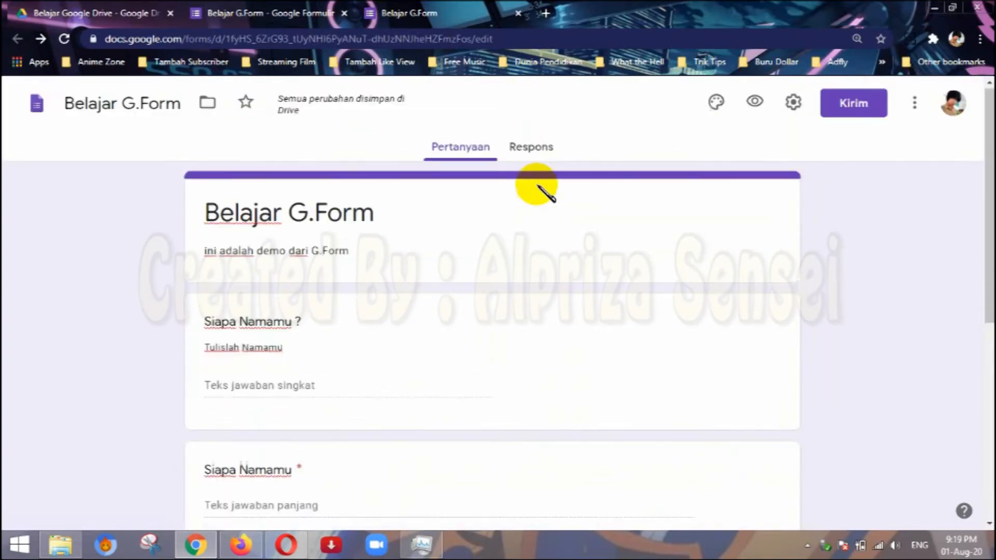
left_click(756, 102)
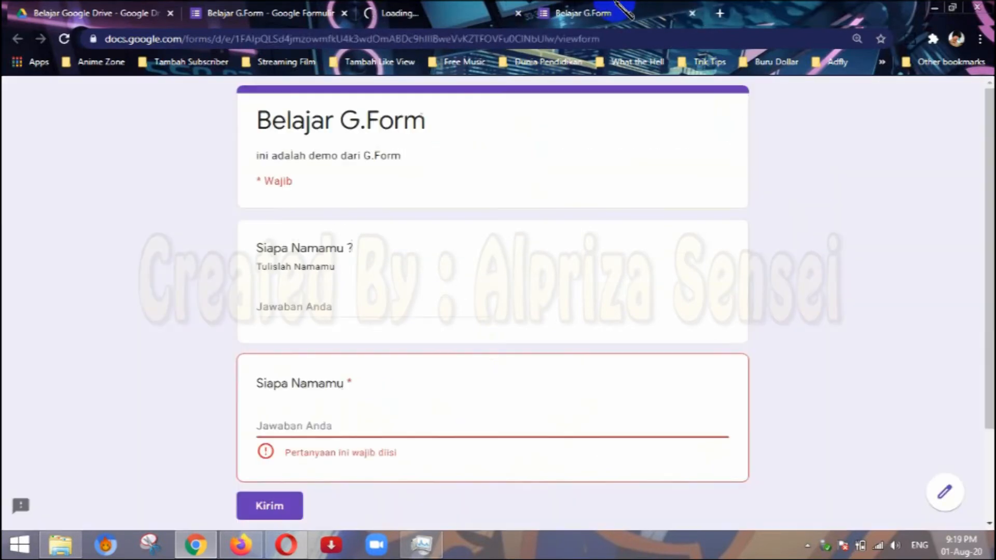
left_click(691, 13)
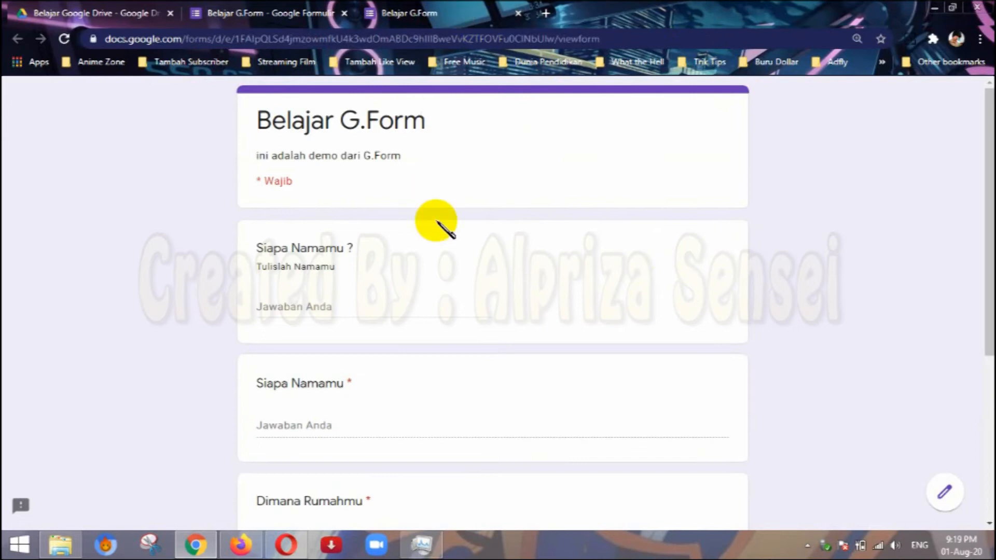
scroll(438, 224, "down", 5)
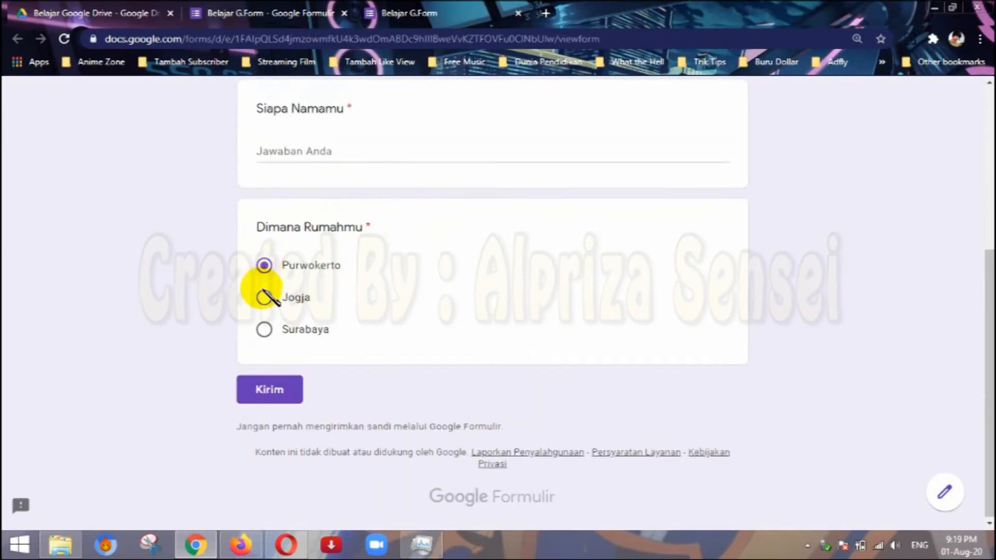
left_click(267, 331)
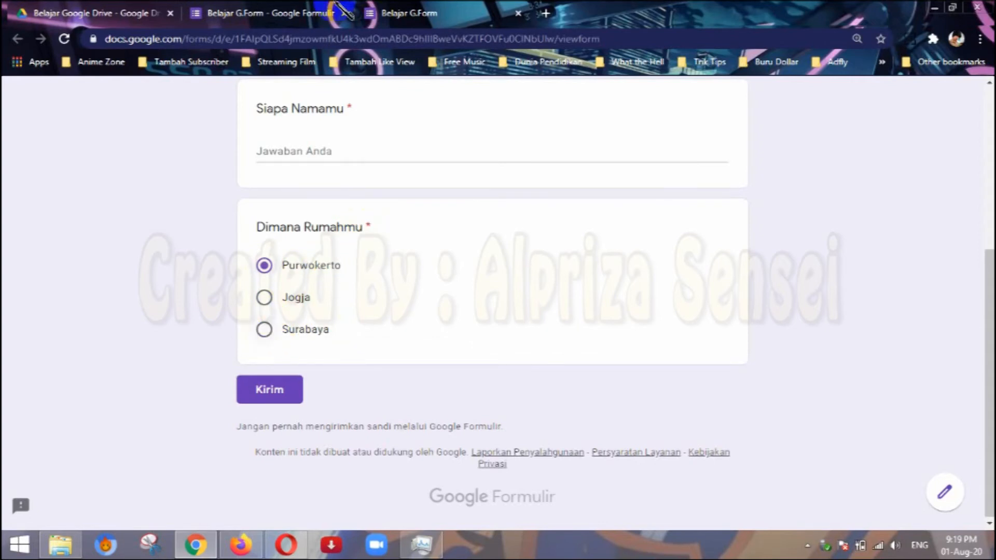
Return to the form editor and delete the required Paragraf question "Siapa Namamu".
left_click(275, 10)
scroll(493, 367, "down", 5)
left_click(500, 355)
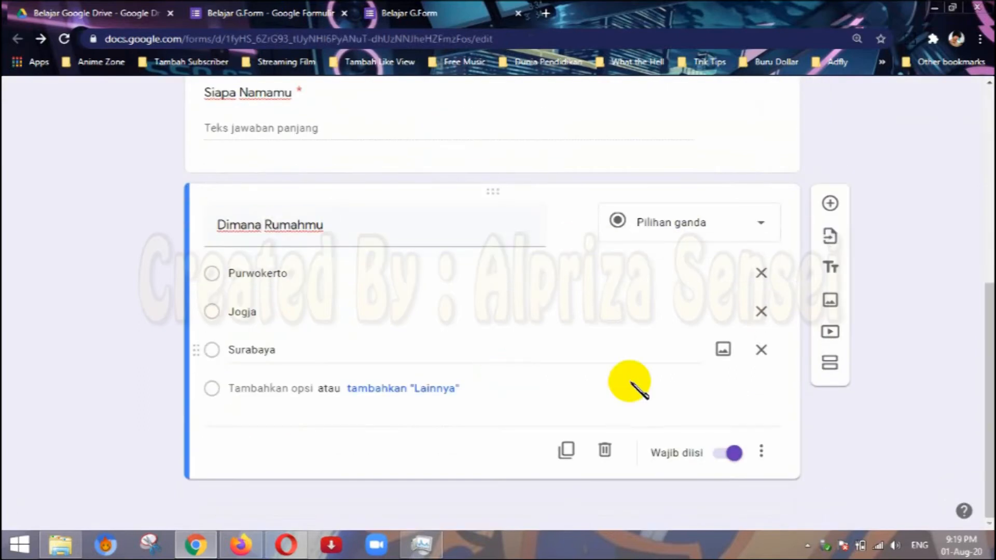
scroll(700, 376, "up", 8)
left_click(642, 267)
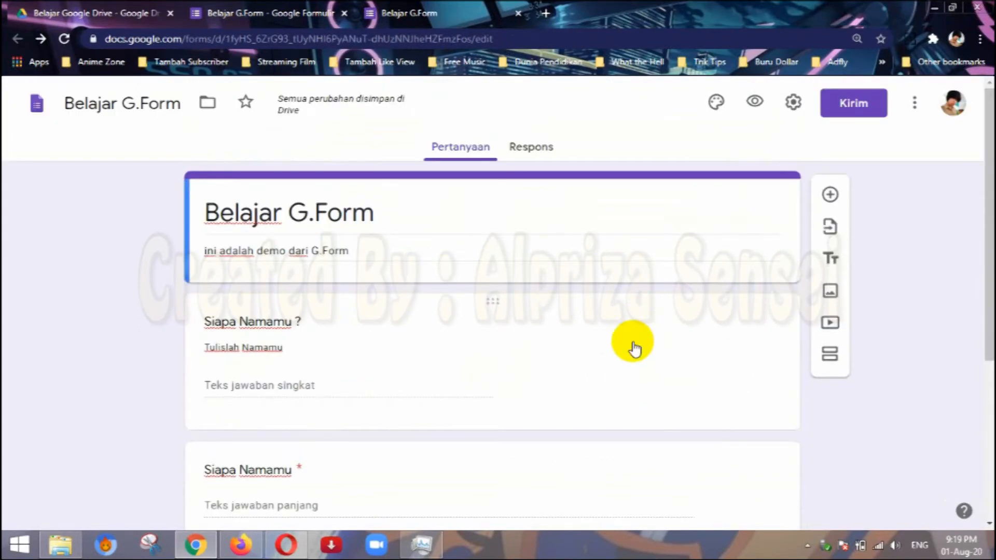
left_click(633, 349)
scroll(669, 402, "down", 4)
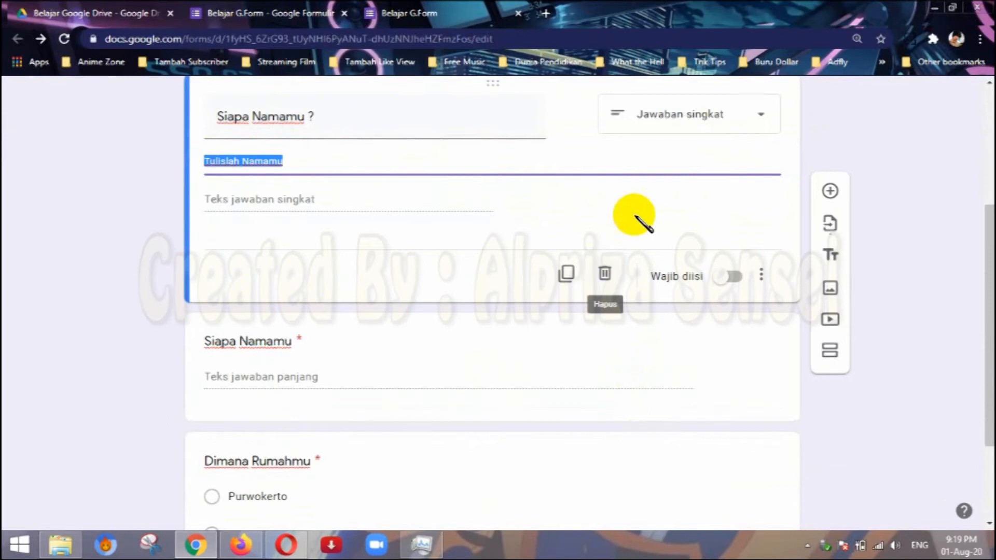
scroll(877, 140, "up", 4)
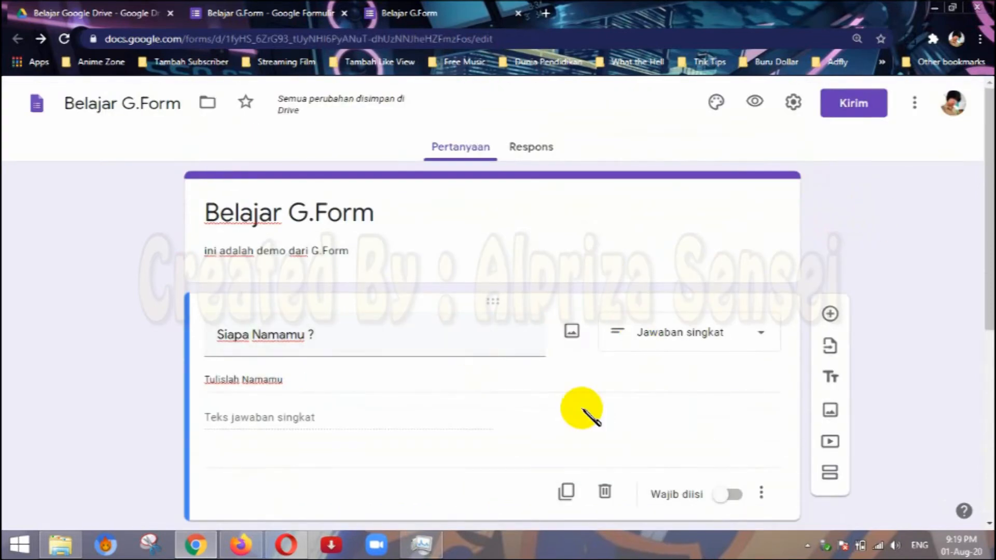
scroll(654, 372, "down", 4)
left_click(497, 347)
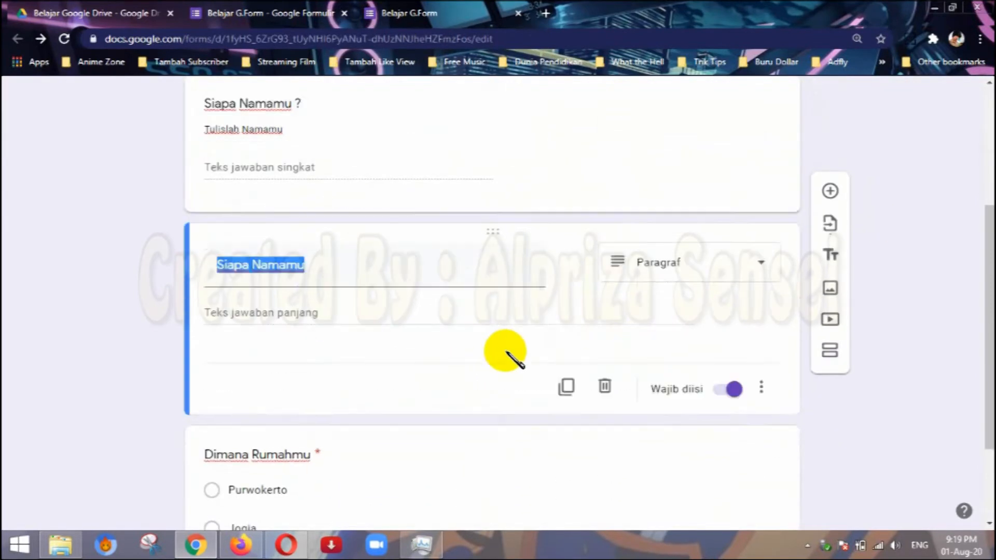
left_click(605, 388)
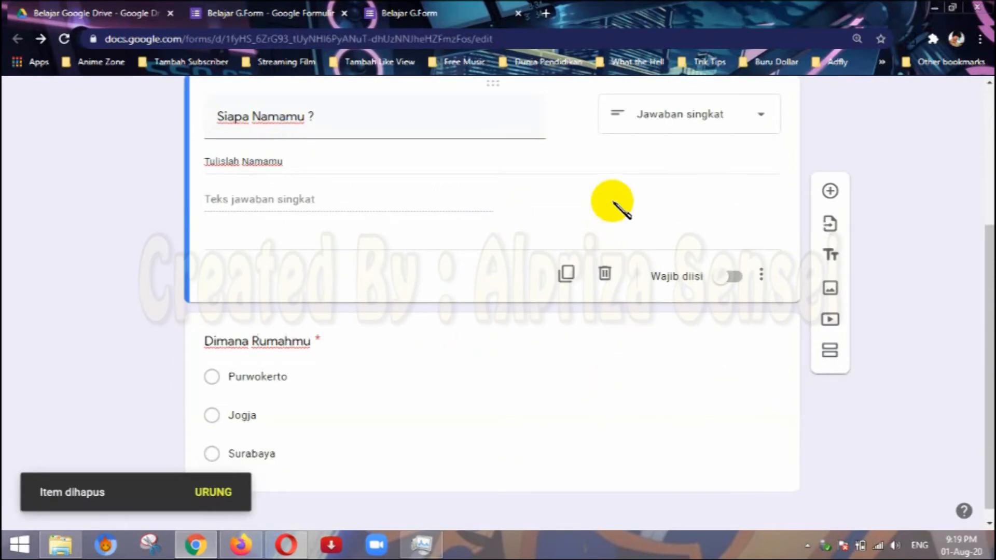
Delete the remaining "Siapa Namamu ?" and "Dimana Rumahmu" questions from the form.
left_click(605, 270)
left_click(625, 321)
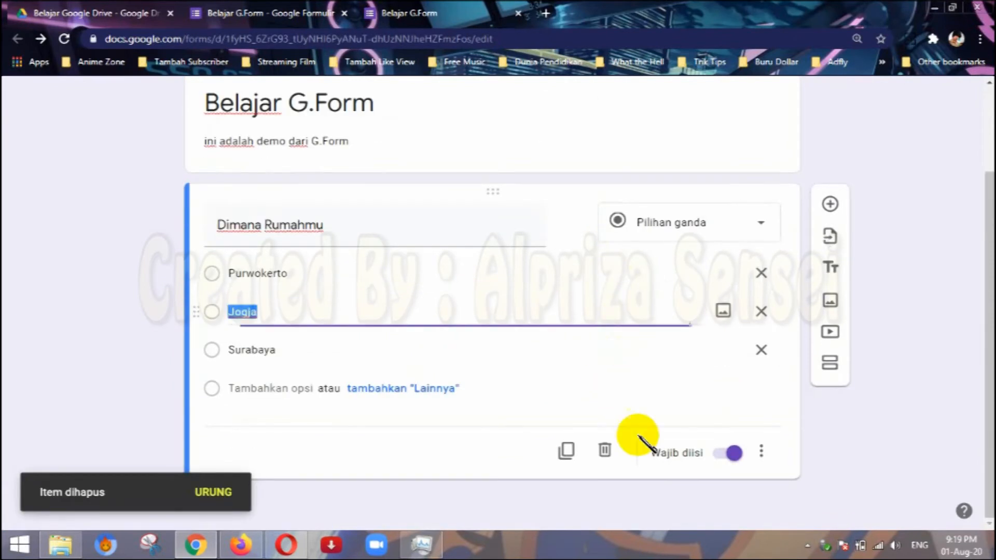
left_click(606, 450)
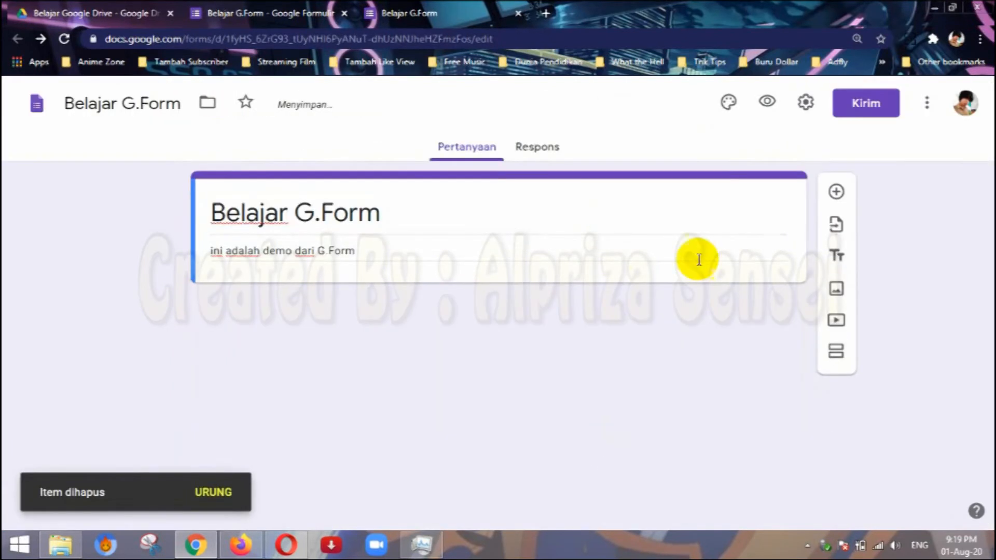
Add a question with the answer type Kotak Centang and the text "Apa Hobimu".
left_click(847, 195)
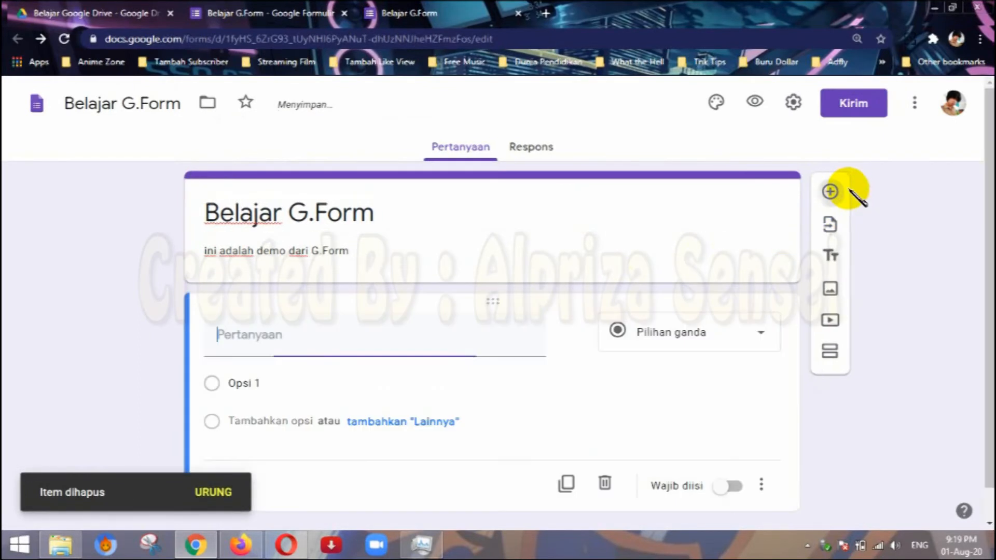
left_click(745, 334)
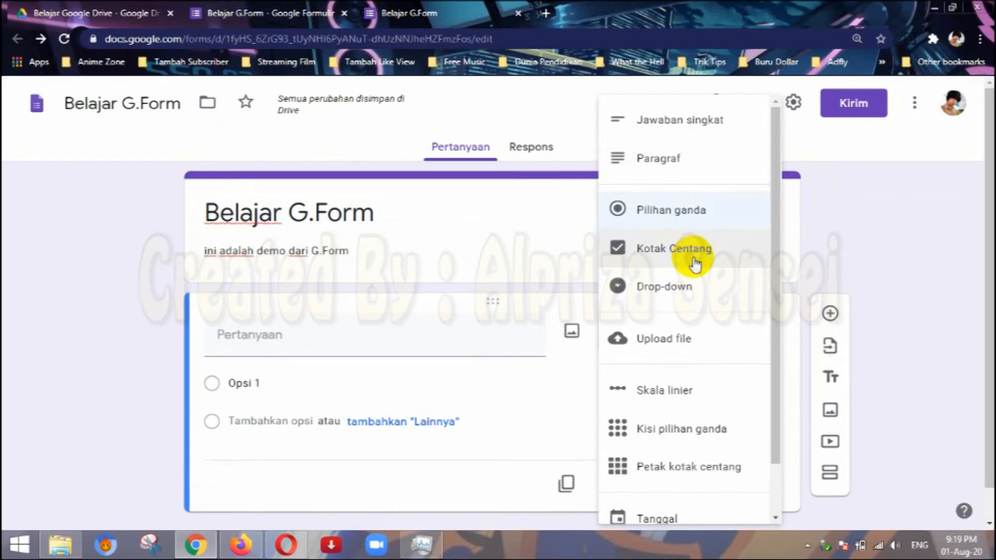
left_click(695, 262)
left_click(407, 344)
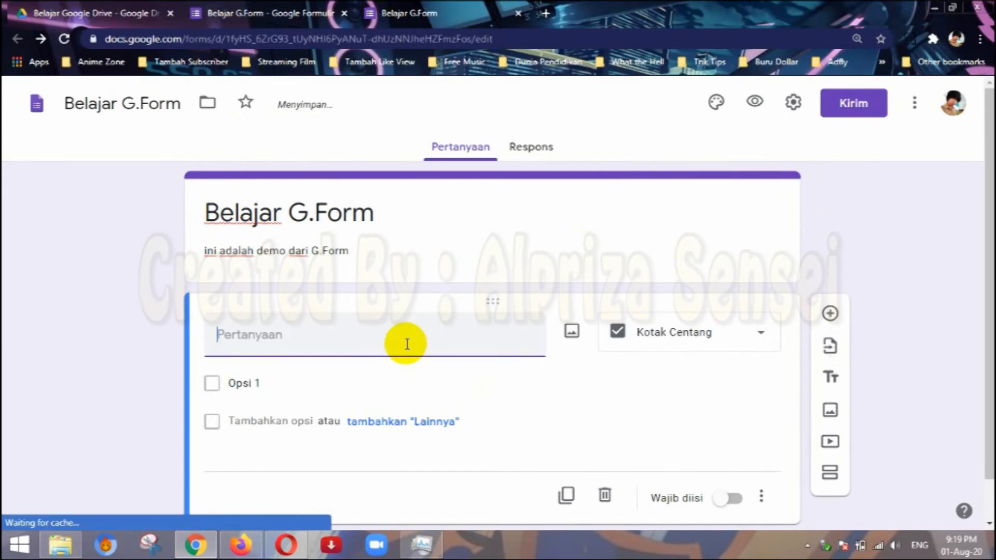
type("Apa Hobimu")
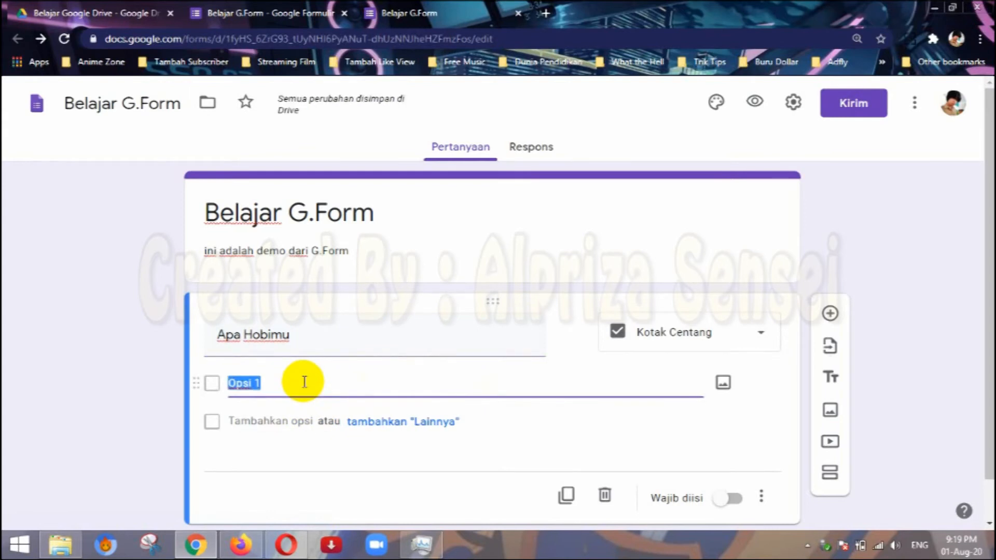
type("nanf")
Give the "Apa Hobimu" question the options Renang, Membaca and Traveling.
key("BackSpace")
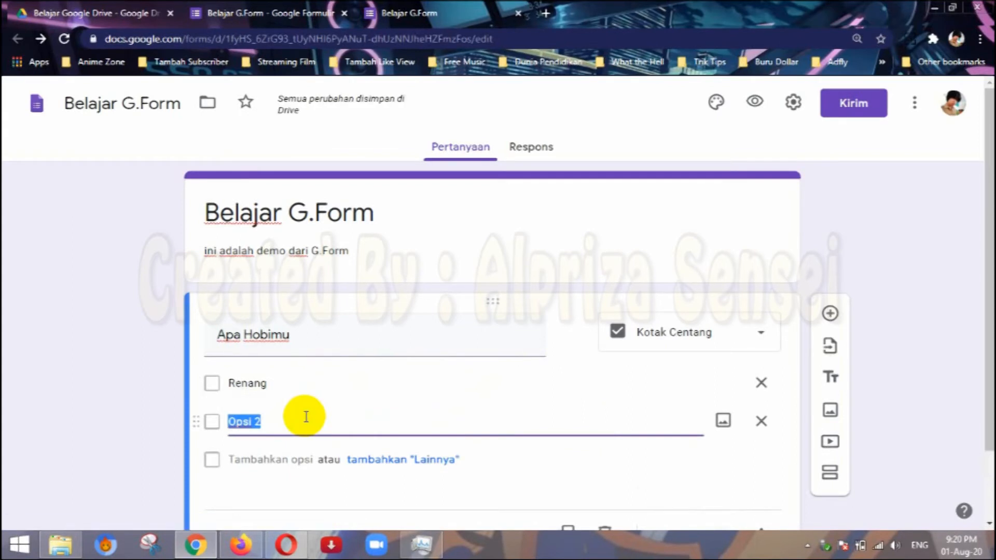
type("EM")
key("BackSpace")
type("Membaca")
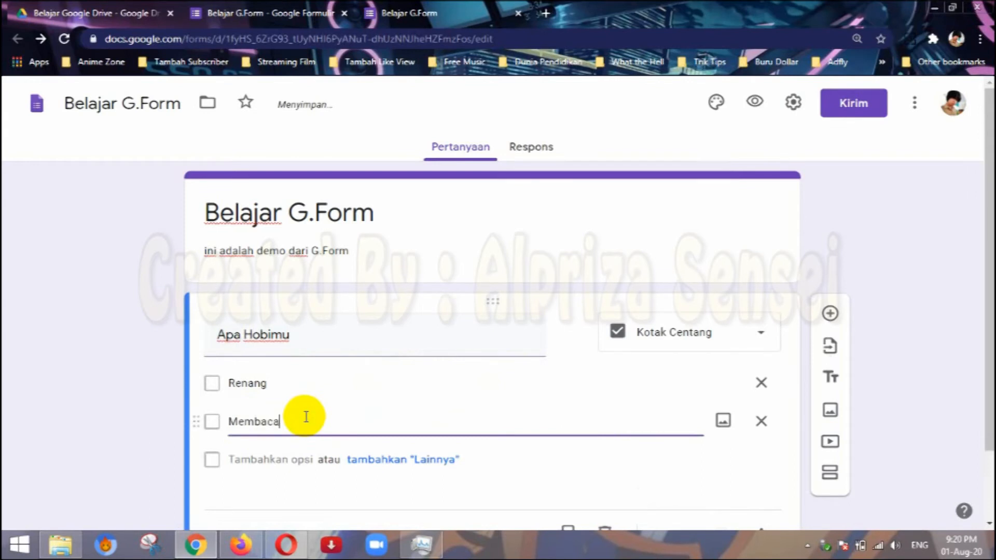
left_click(285, 460)
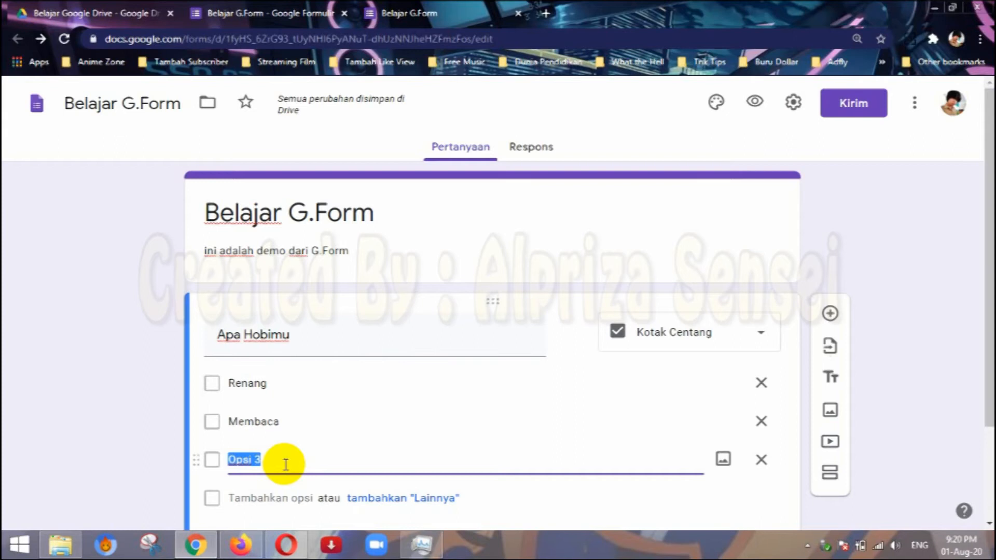
type("Traveling")
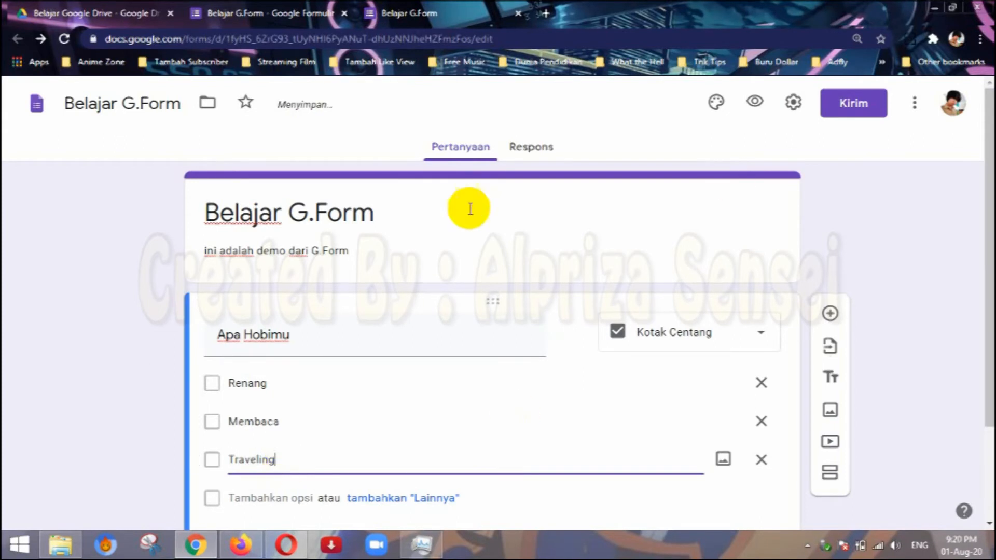
Preview the form with the "Apa Hobimu" question and close the old preview, discarding its unsent answers.
left_click(754, 101)
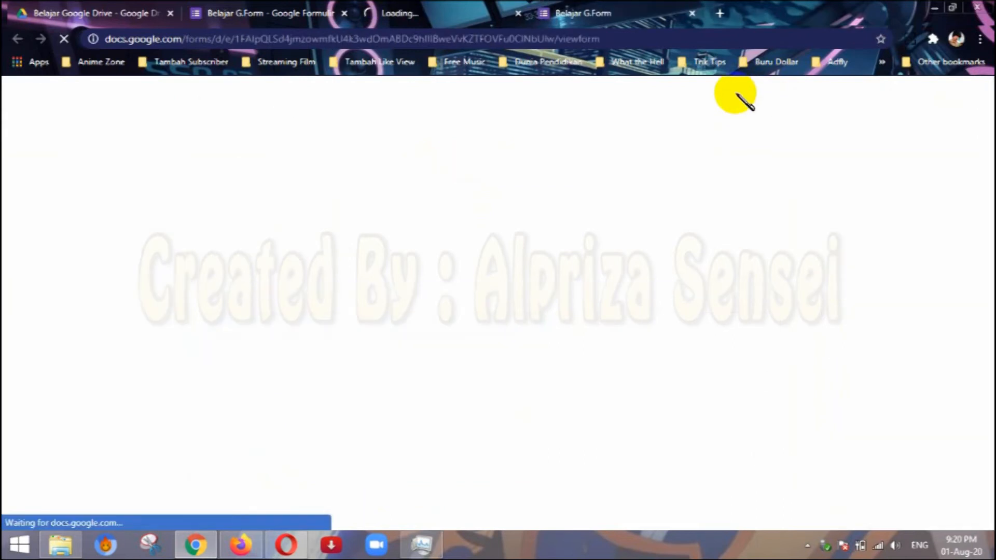
left_click(692, 12)
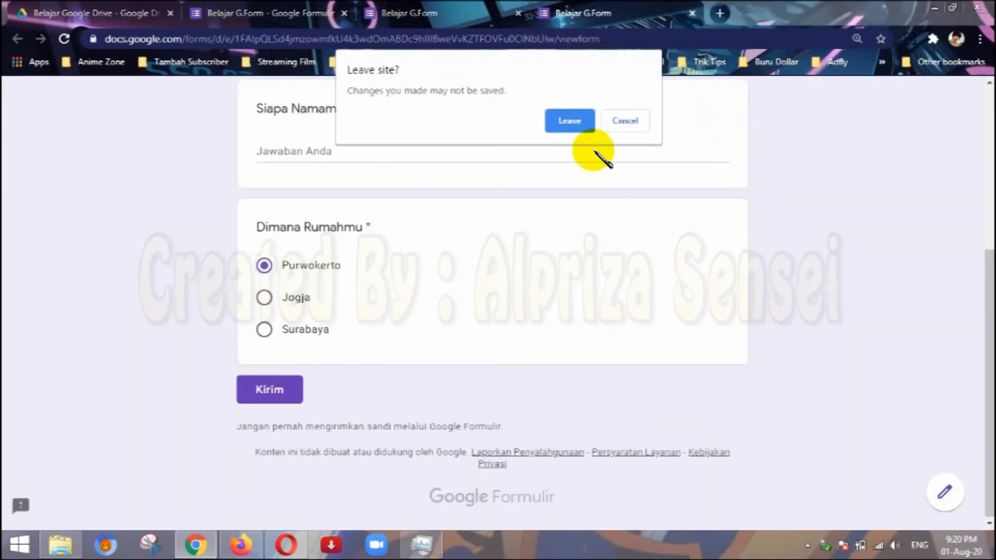
left_click(580, 122)
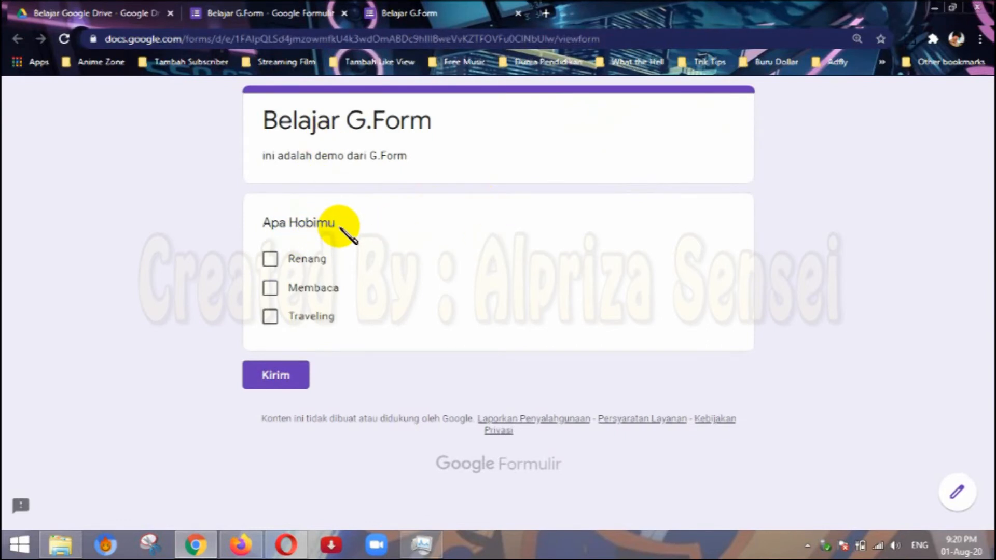
Return to the editor and make the "Apa Hobimu" question required (Wajib diisi).
left_click(351, 17)
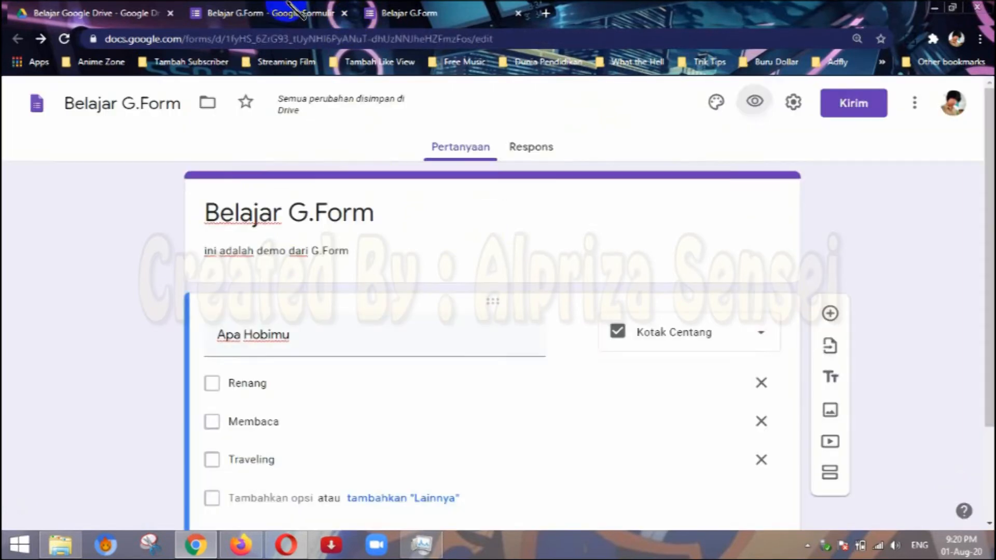
left_click(666, 392)
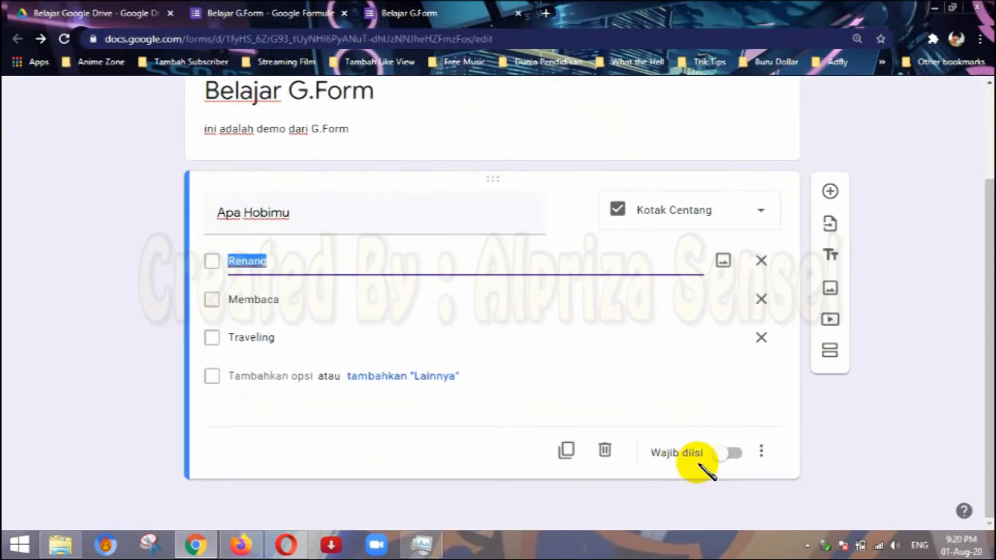
left_click(737, 454)
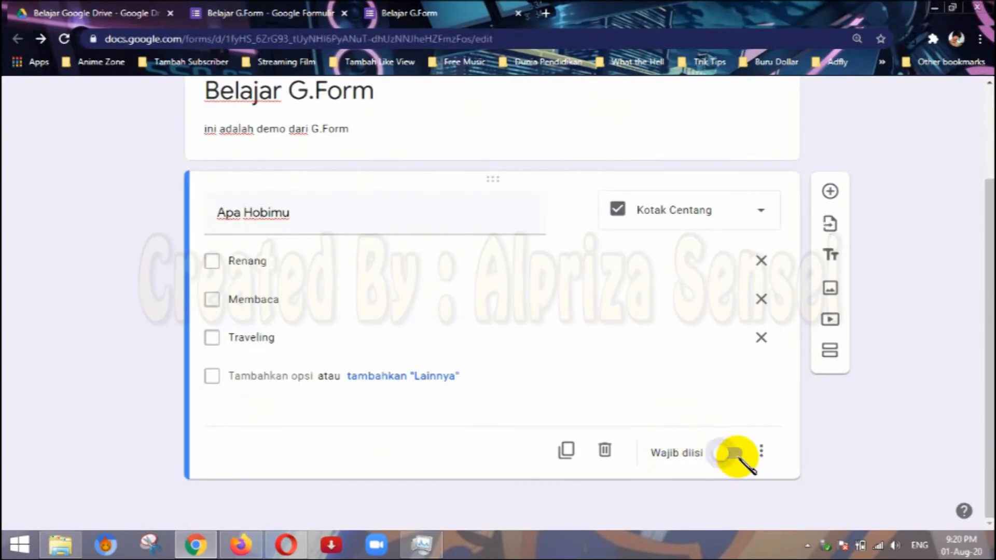
Check the required "Apa Hobimu" question in the updated preview by ticking Renang, Membaca and Traveling together.
left_click(405, 13)
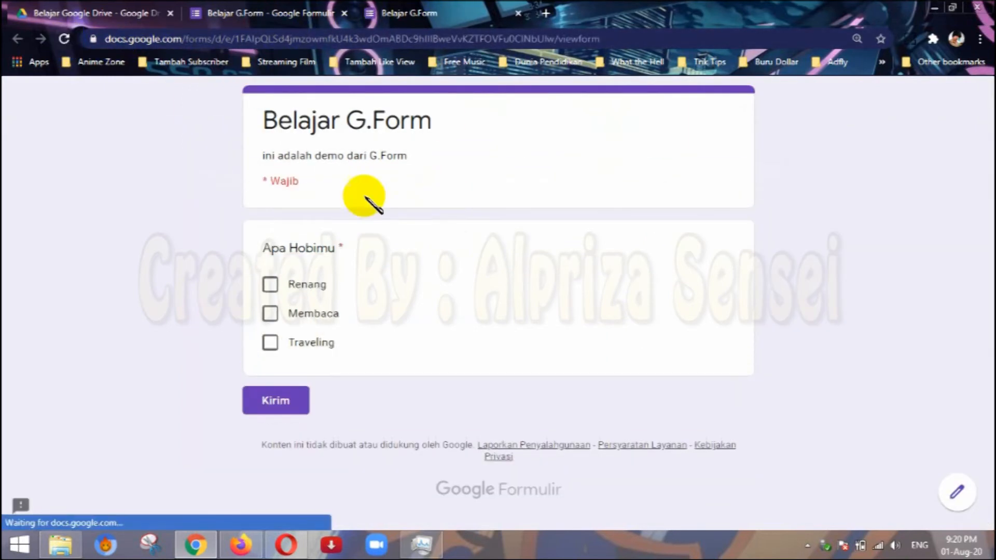
left_click(294, 284)
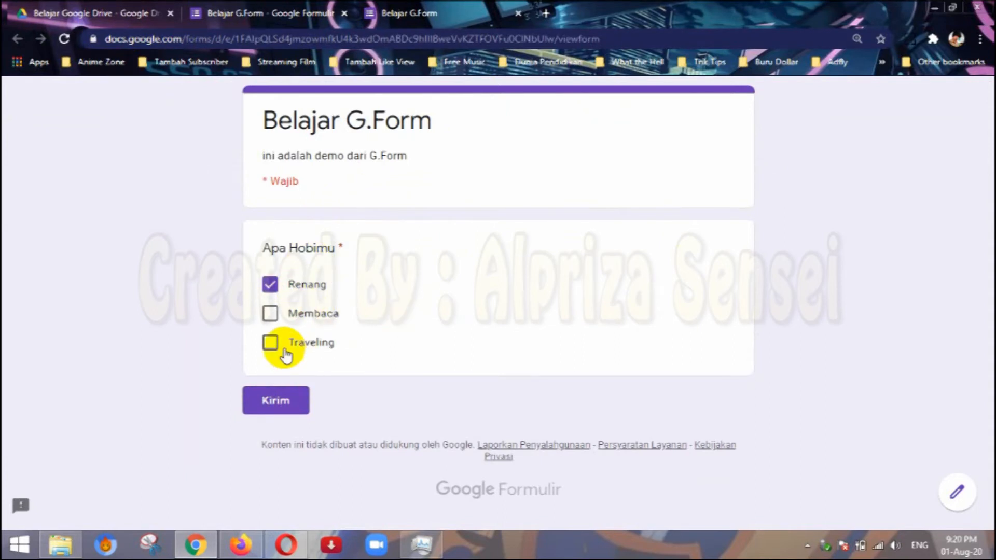
left_click(269, 343)
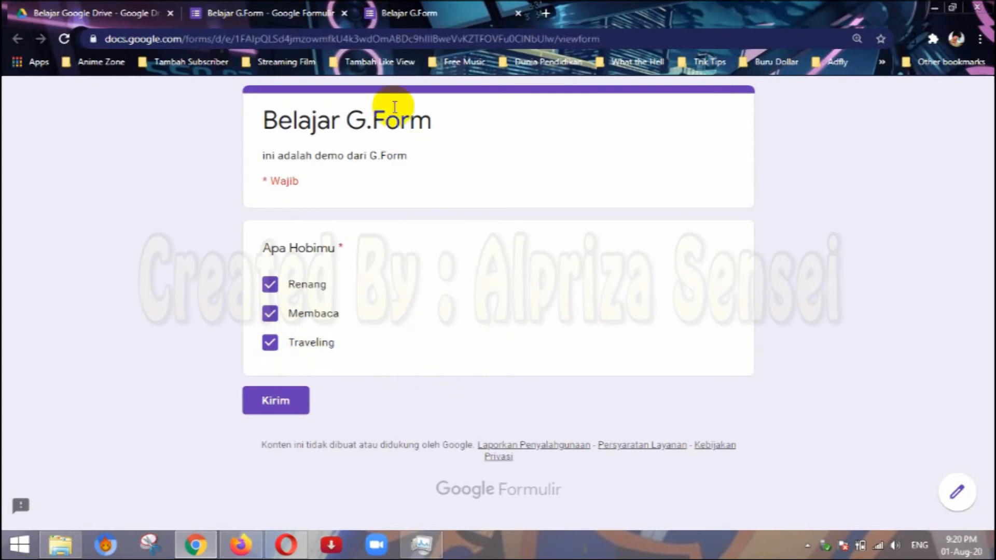
Return to the editor and delete the "Apa Hobimu" question.
left_click(266, 4)
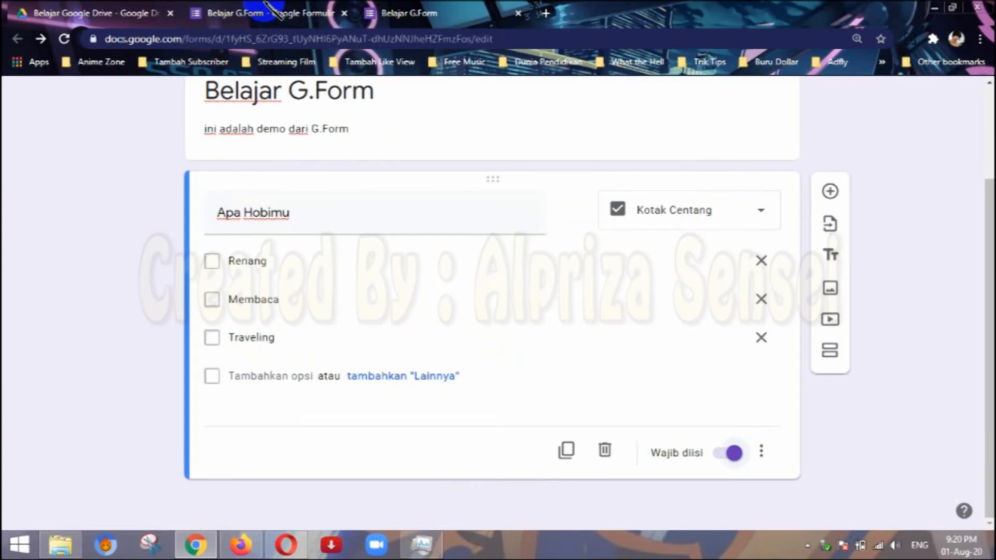
left_click(671, 218)
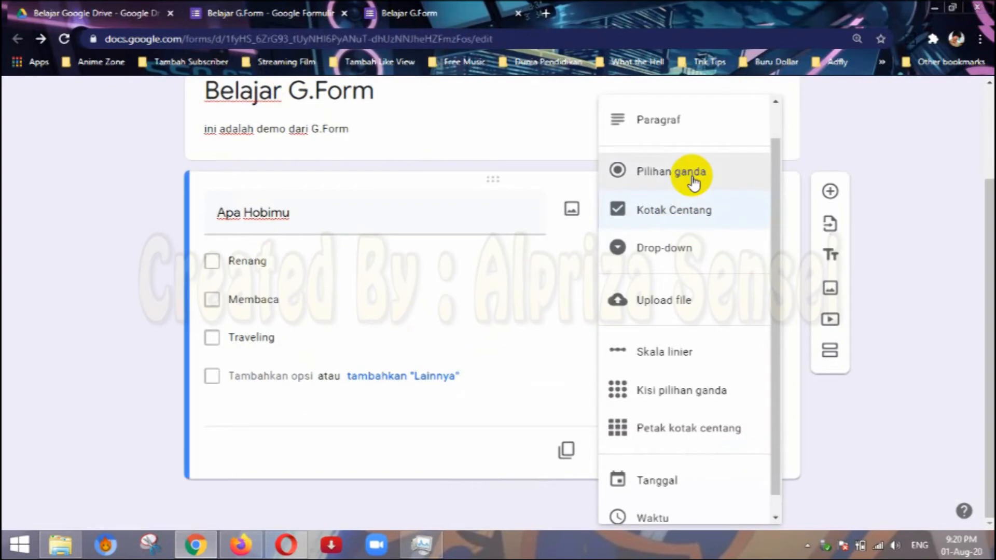
left_click(545, 257)
left_click(605, 450)
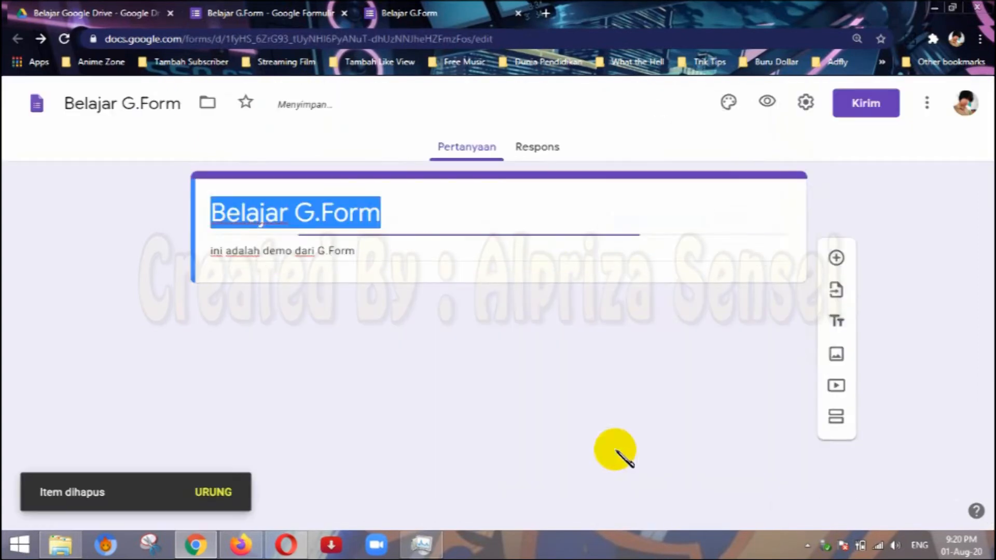
Add a new question with the Drop-down answer type and title it "Jurusan".
left_click(835, 191)
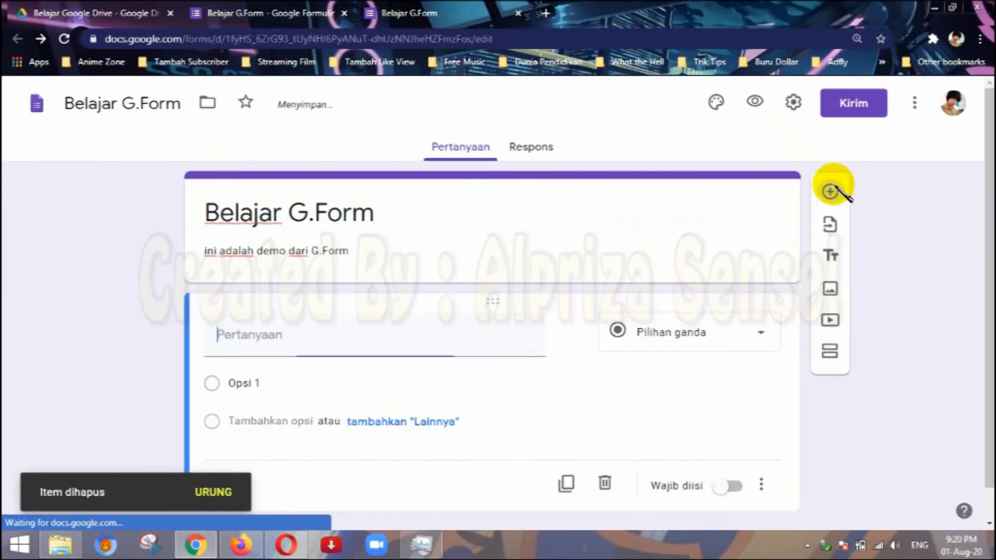
left_click(707, 332)
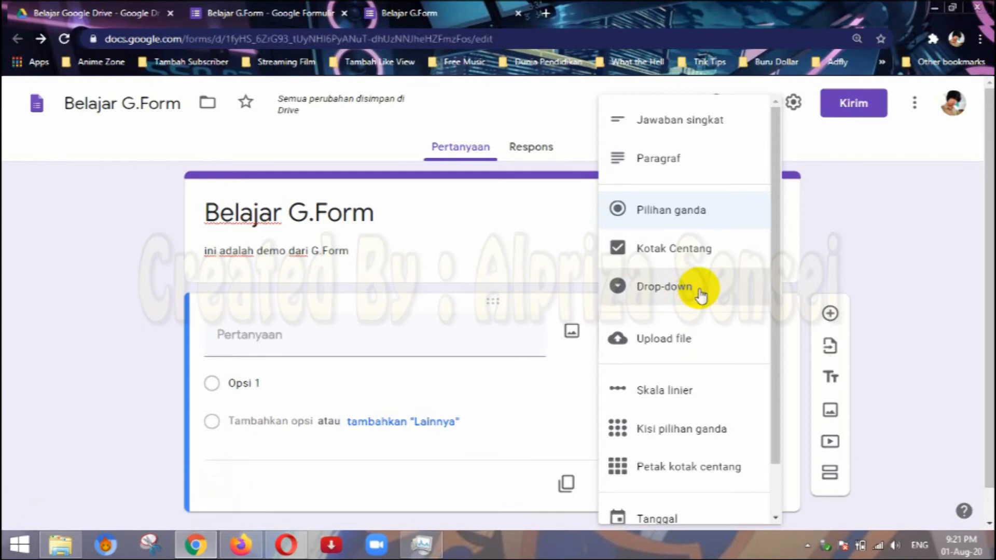
scroll(765, 184, "down", 1)
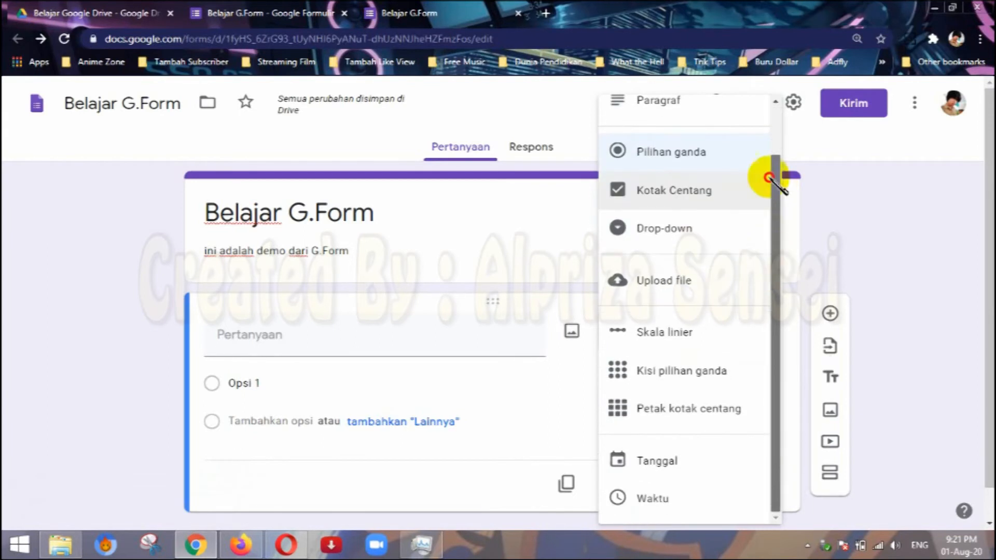
scroll(767, 178, "up", 1)
left_click(666, 287)
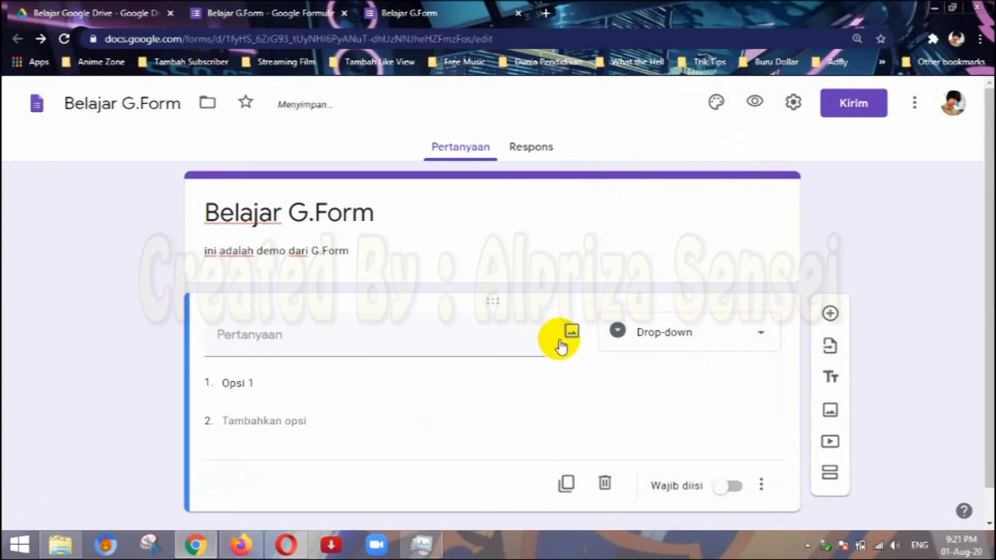
left_click(335, 341)
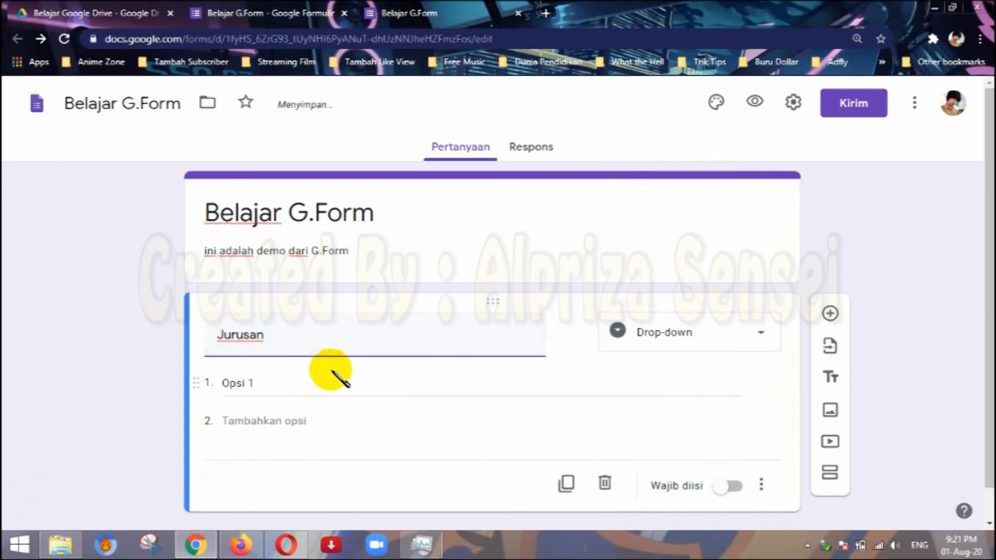
Give "Jurusan" the options IPA, IPS, Mesin, Multimedia and Biologi, and make the question required (Wajib diisi).
type("IPA")
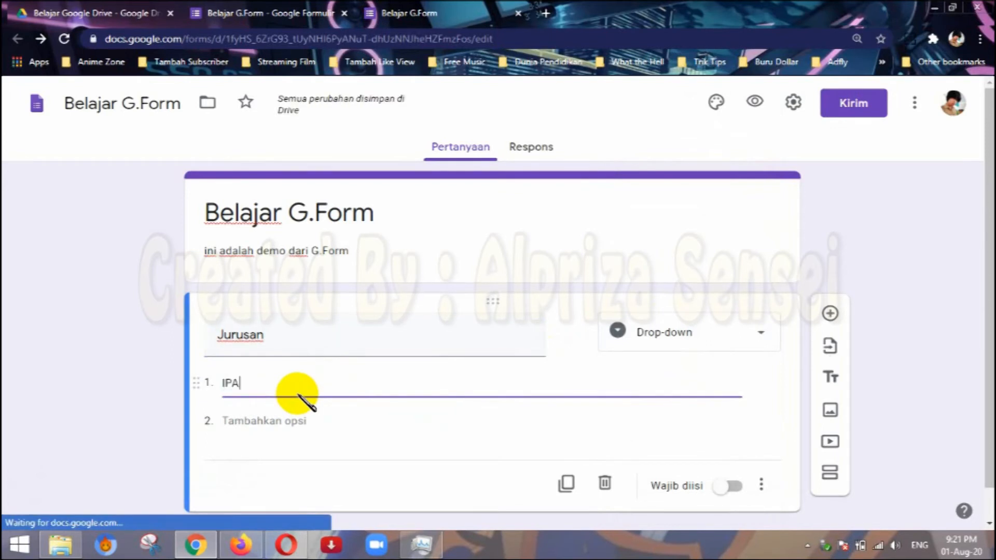
left_click(296, 420)
type("IPS")
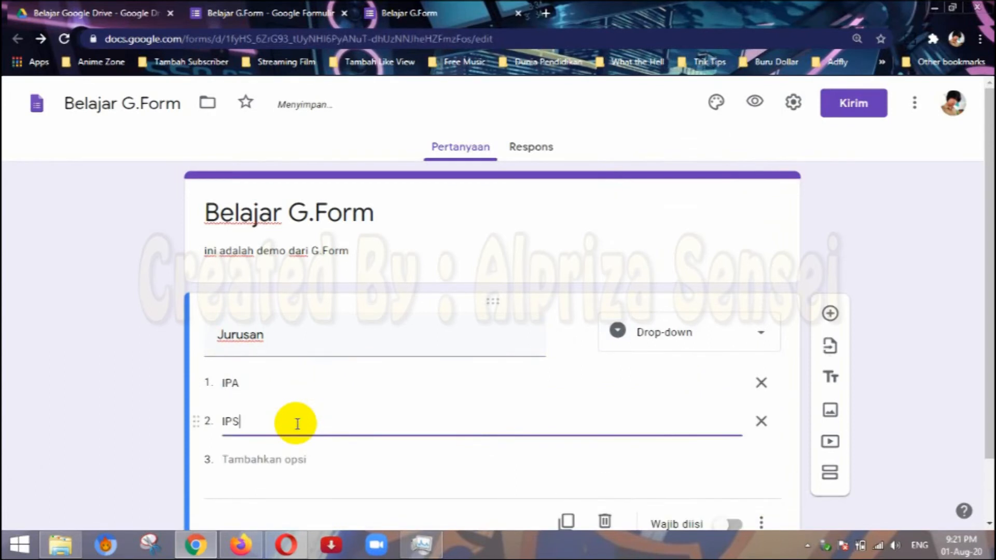
left_click(295, 460)
type("Mesin")
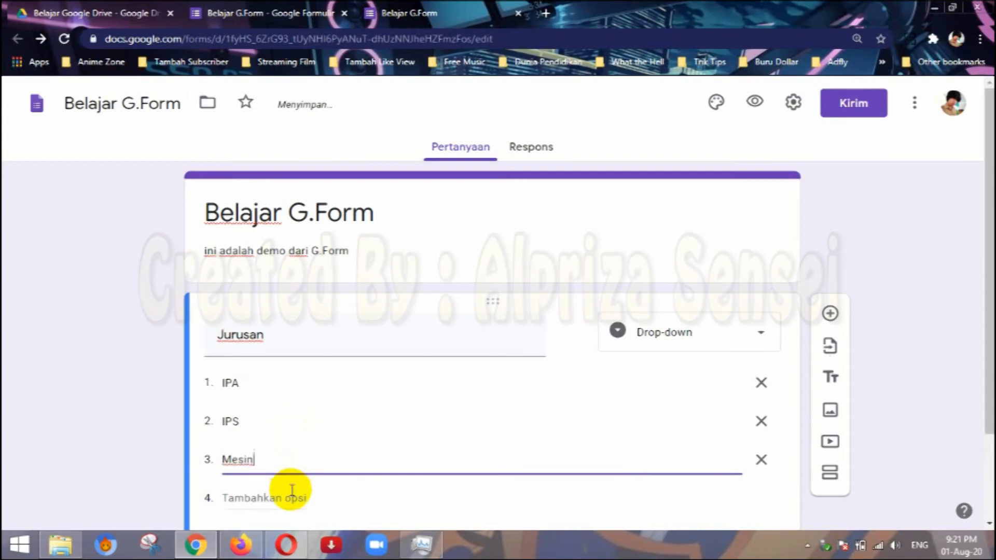
left_click(292, 490)
type("Multimedia")
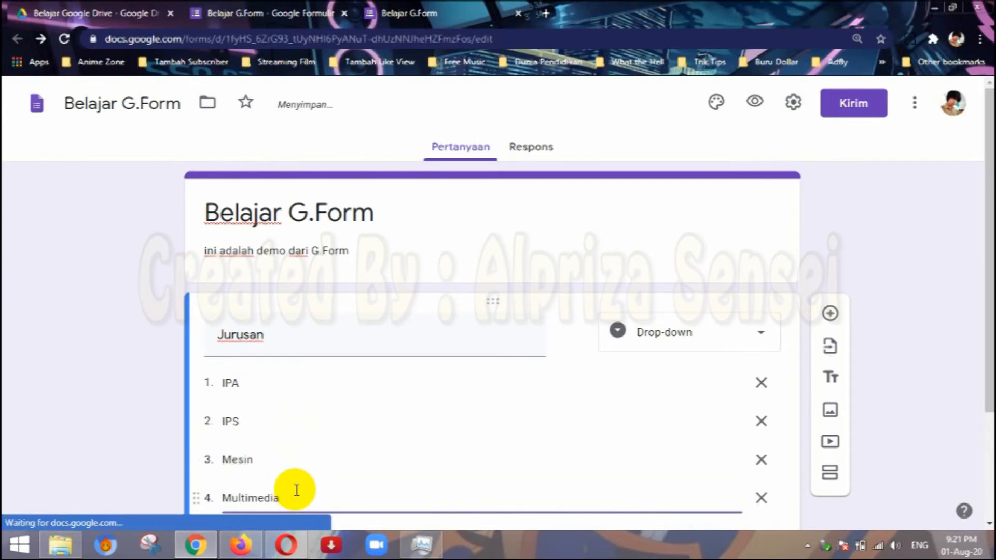
scroll(282, 426, "down", 3)
left_click(275, 388)
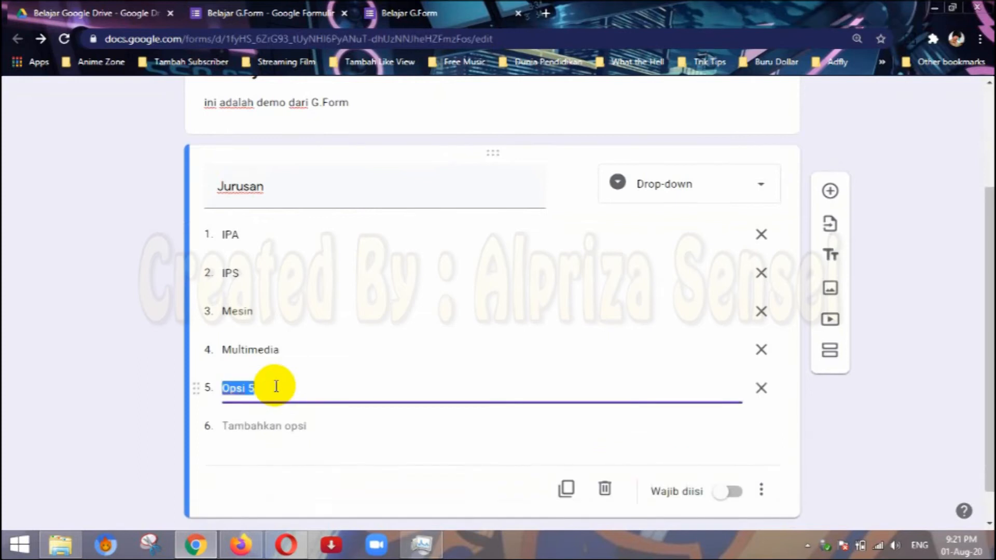
type("Biologi")
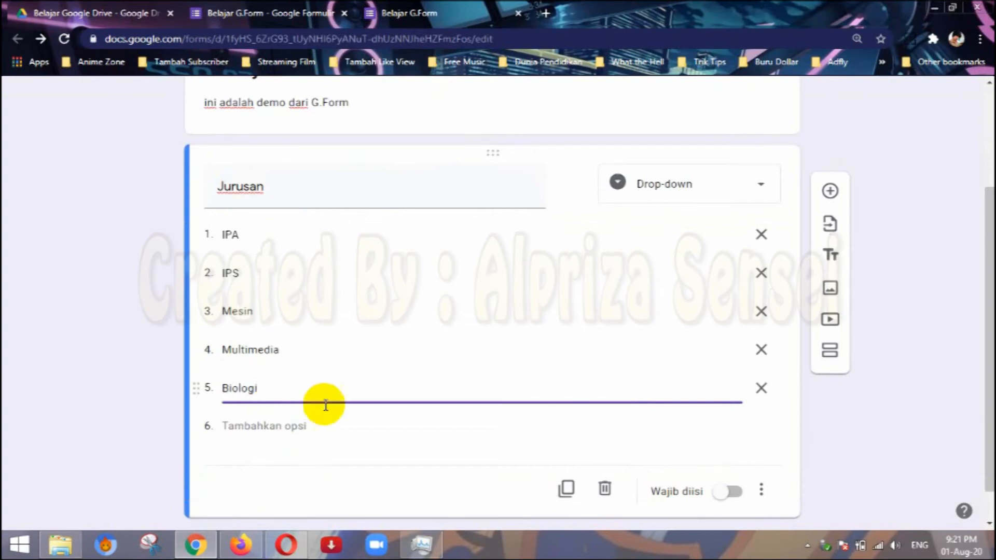
left_click(732, 493)
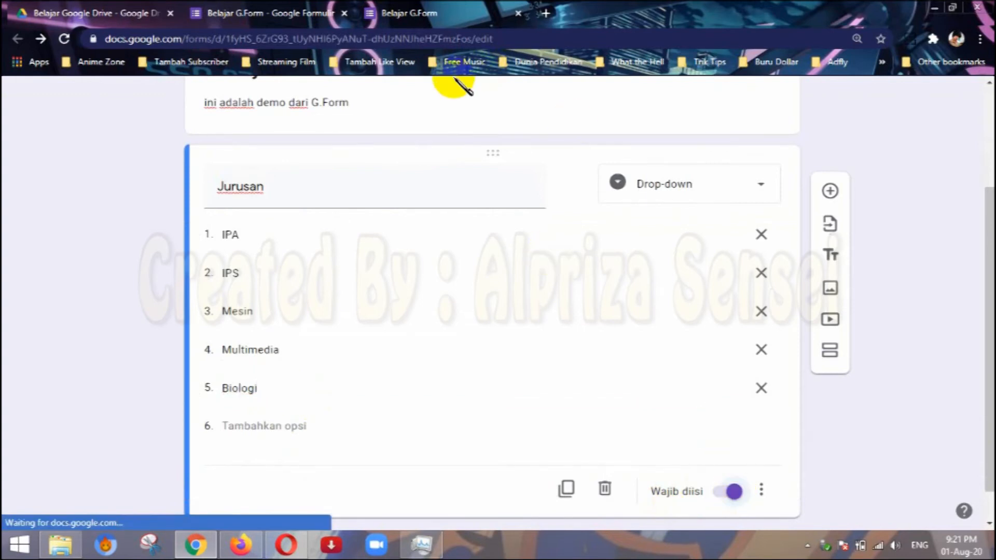
Preview the form with the "Jurusan" question and close the old preview, discarding its unsent answers.
scroll(793, 148, "up", 3)
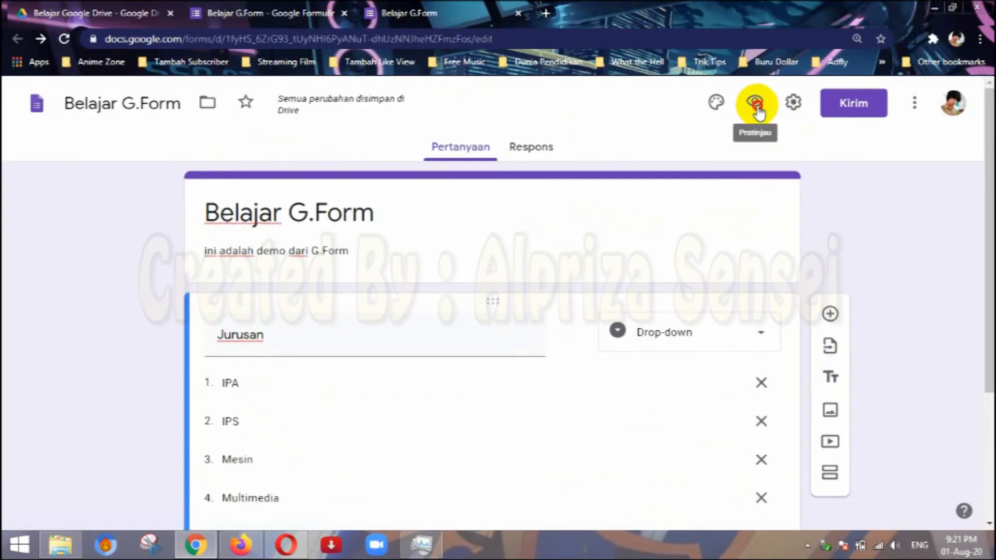
left_click(758, 106)
left_click(606, 2)
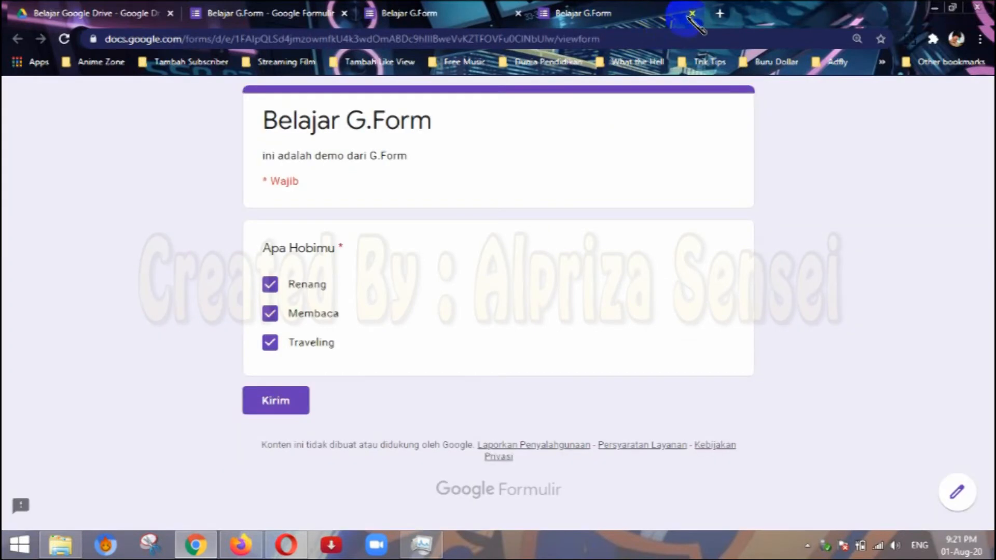
left_click(570, 119)
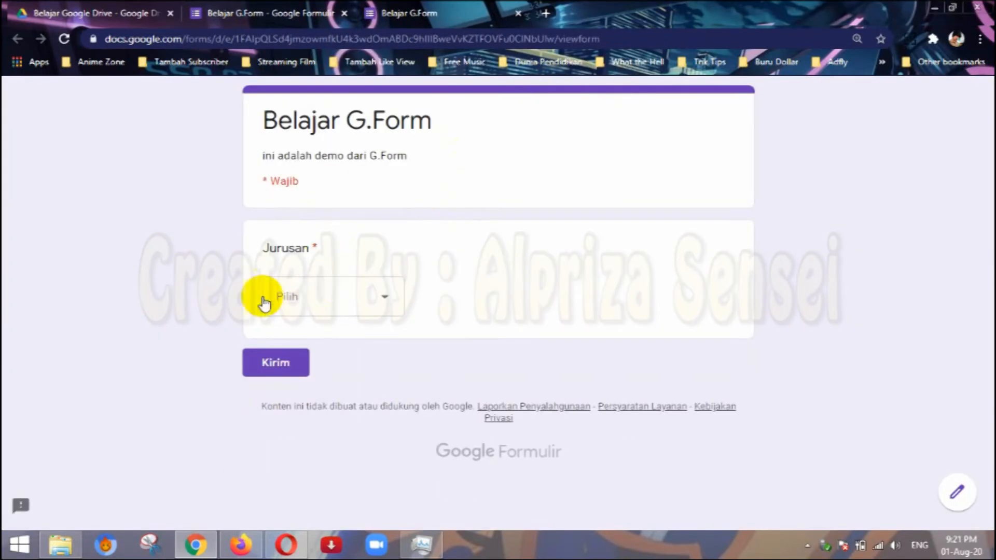
Test the "Jurusan" drop-down in the preview by choosing IPS, changing the answer to IPA and reviewing the list again.
left_click(356, 294)
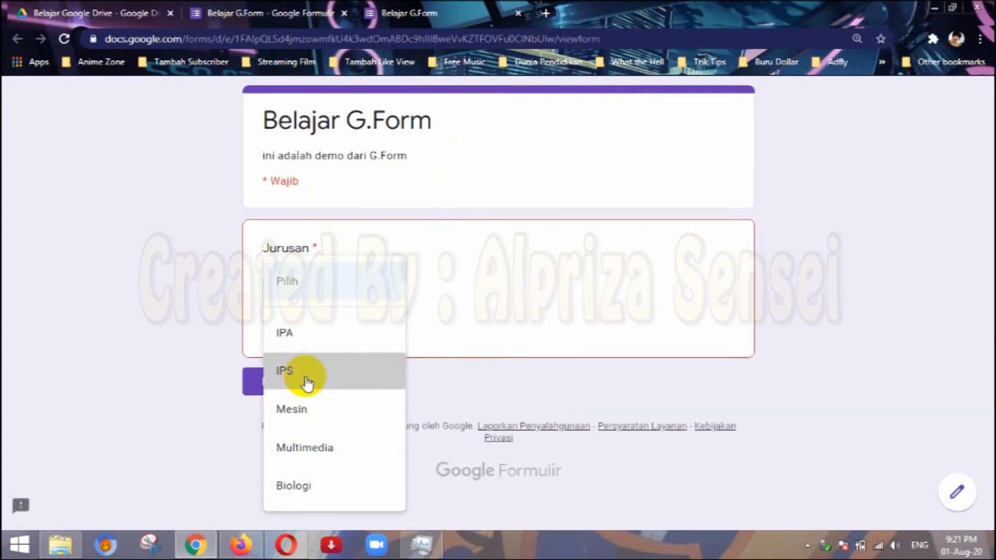
left_click(304, 383)
left_click(358, 305)
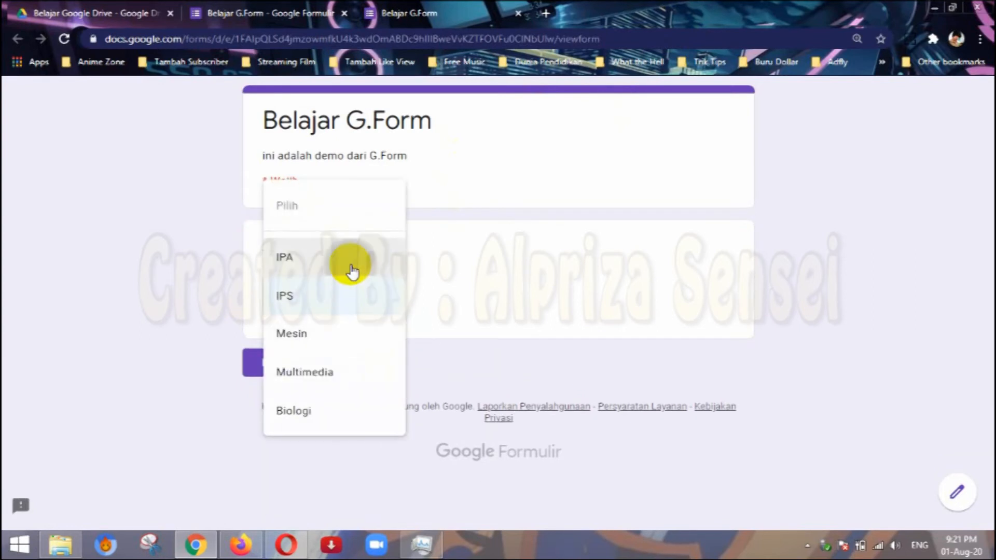
left_click(349, 262)
left_click(355, 293)
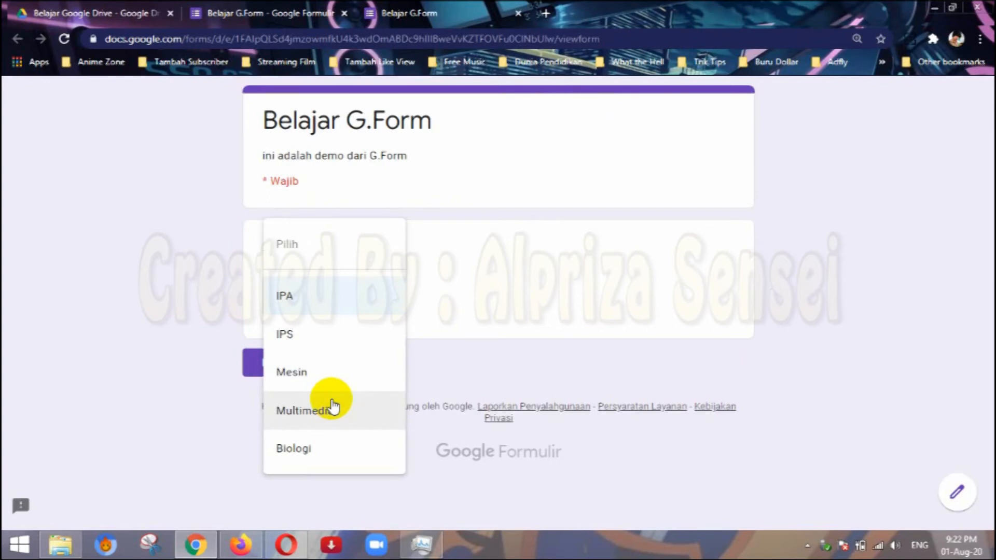
left_click(422, 279)
left_click(388, 293)
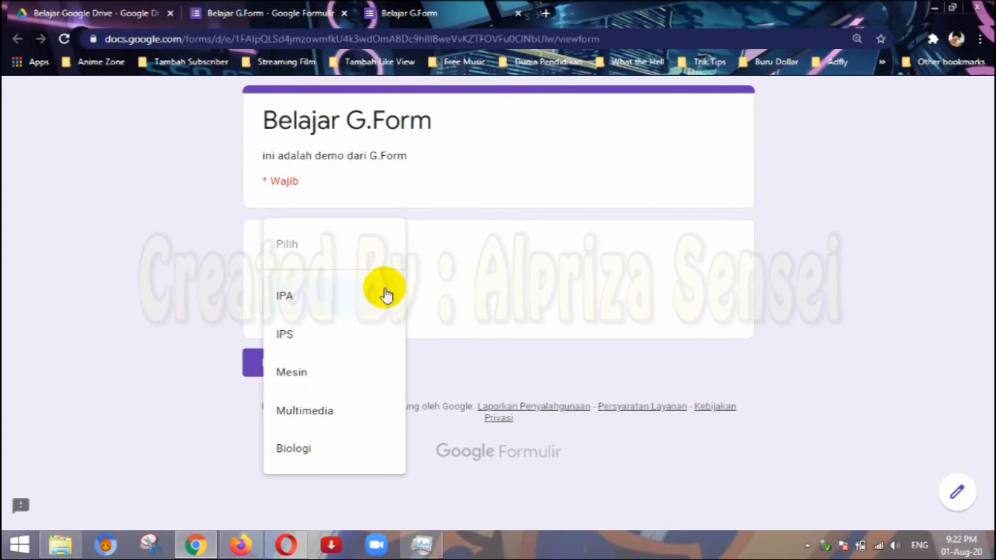
left_click(487, 267)
Compare the "Jurusan" options in the editor with the drop-down list in the preview, keeping IPA as the answer.
left_click(311, 14)
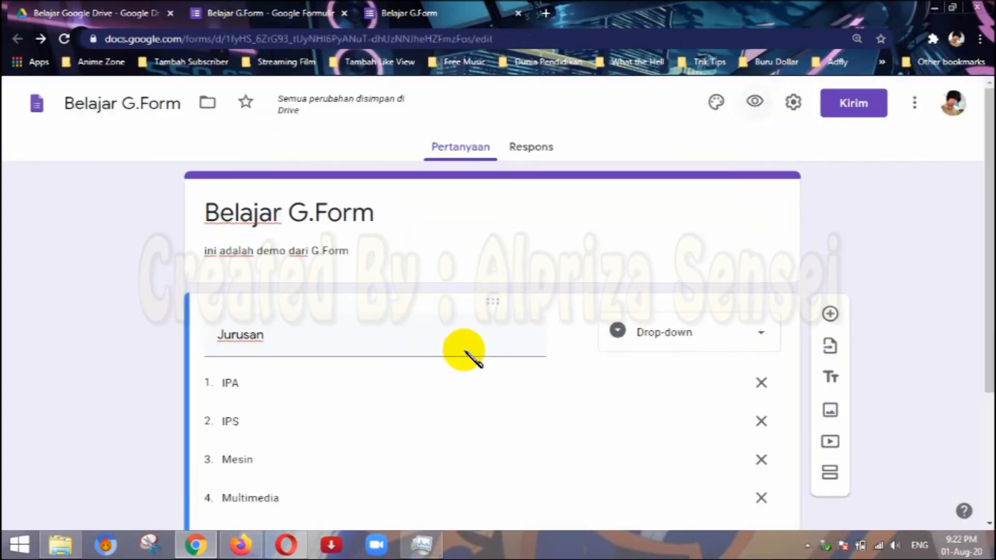
scroll(355, 427, "down", 3)
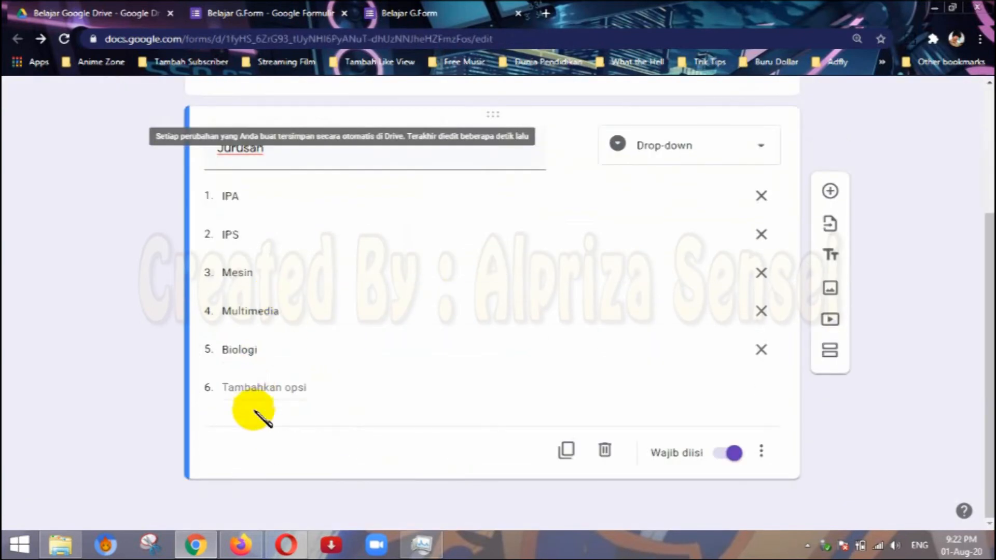
scroll(343, 333, "up", 5)
key("ctrl+Tab")
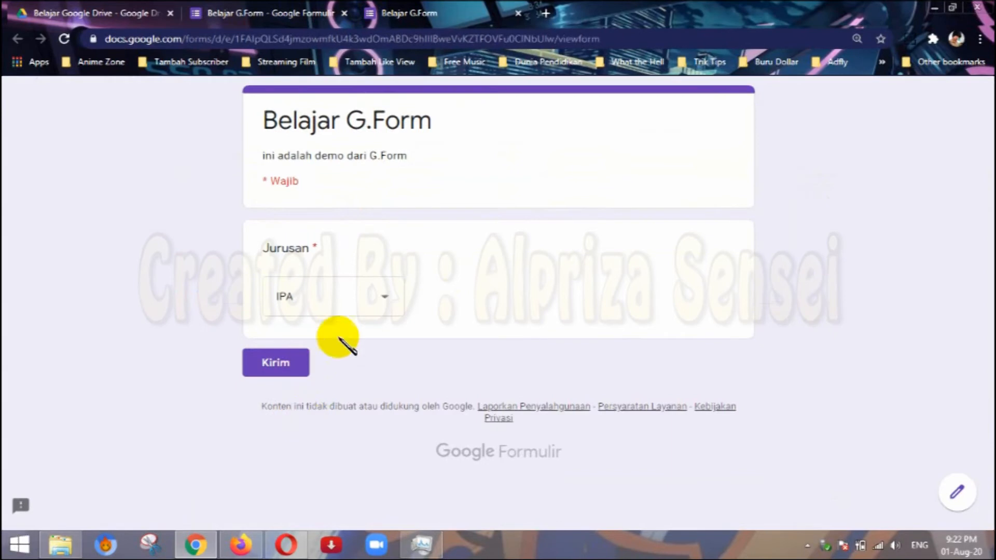
left_click(347, 311)
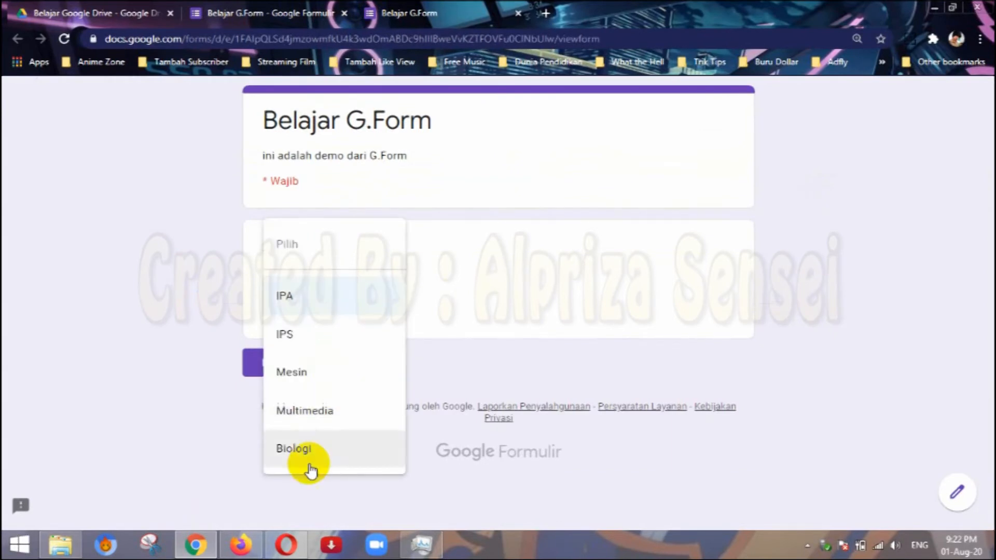
left_click(457, 317)
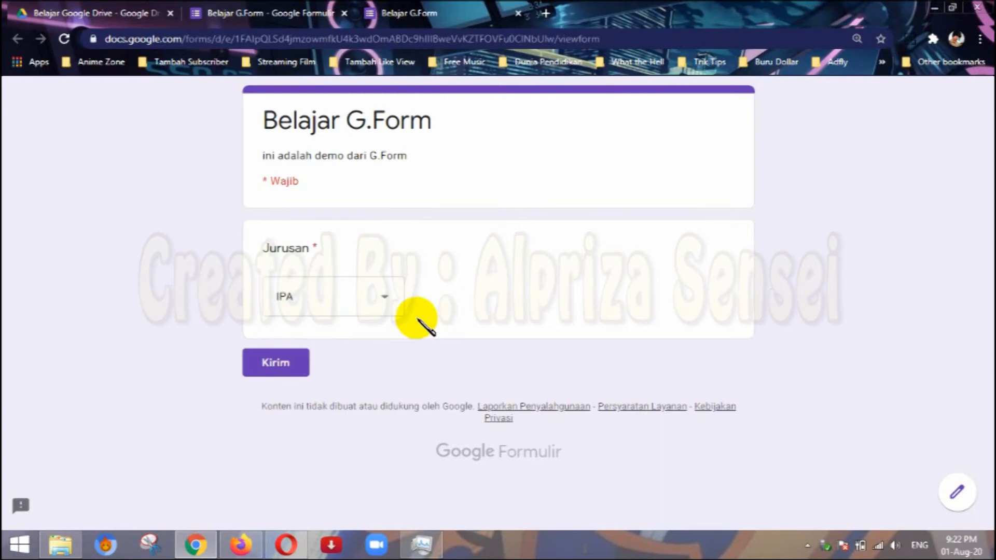
left_click(363, 303)
left_click(473, 282)
Close the preview, discarding its unsent answer, and delete the "Jurusan" question in the editor.
left_click(239, 12)
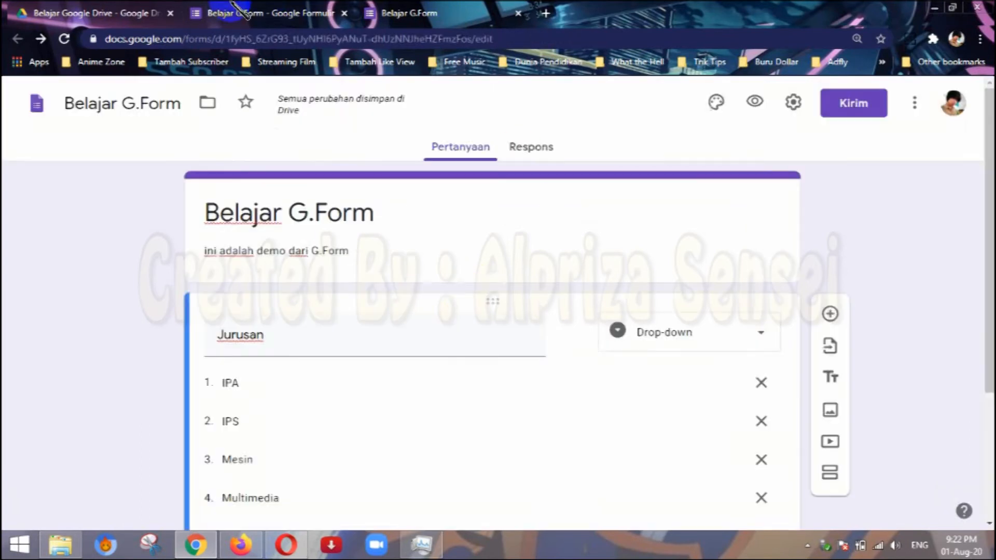
left_click(518, 13)
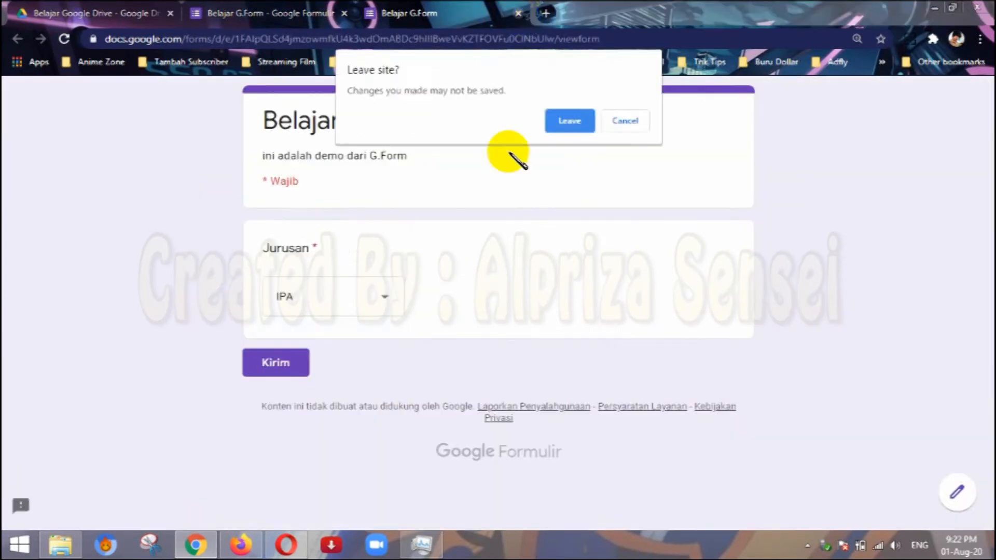
left_click(569, 121)
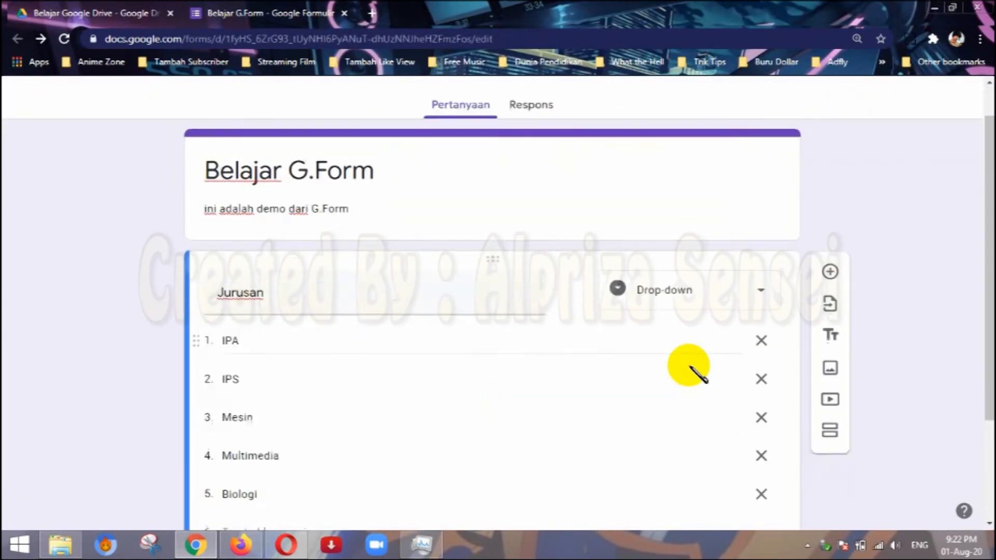
scroll(688, 367, "down", 3)
left_click(605, 451)
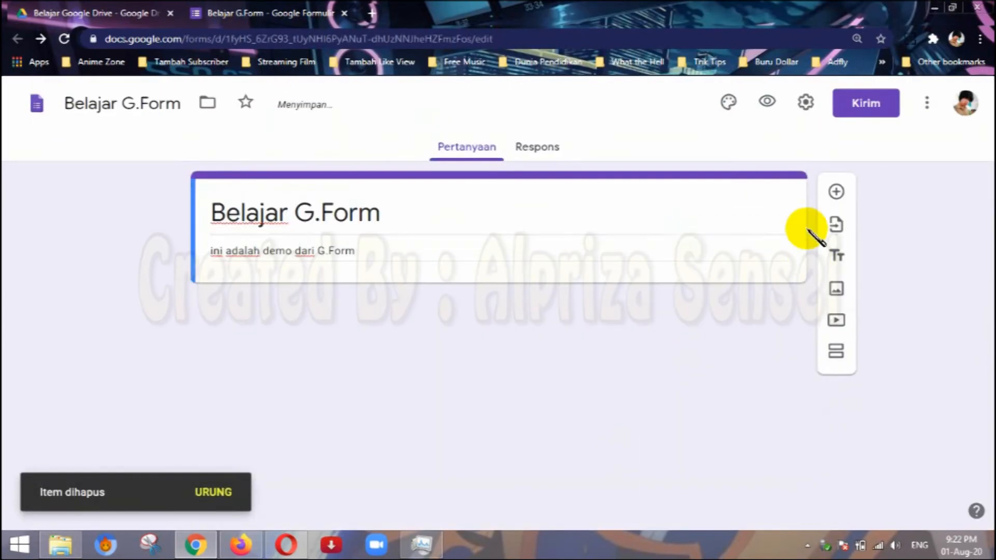
Try the Upload file answer type on a new question, dismiss the Windows Script Host error and cancel allowing uploads to Drive.
left_click(835, 192)
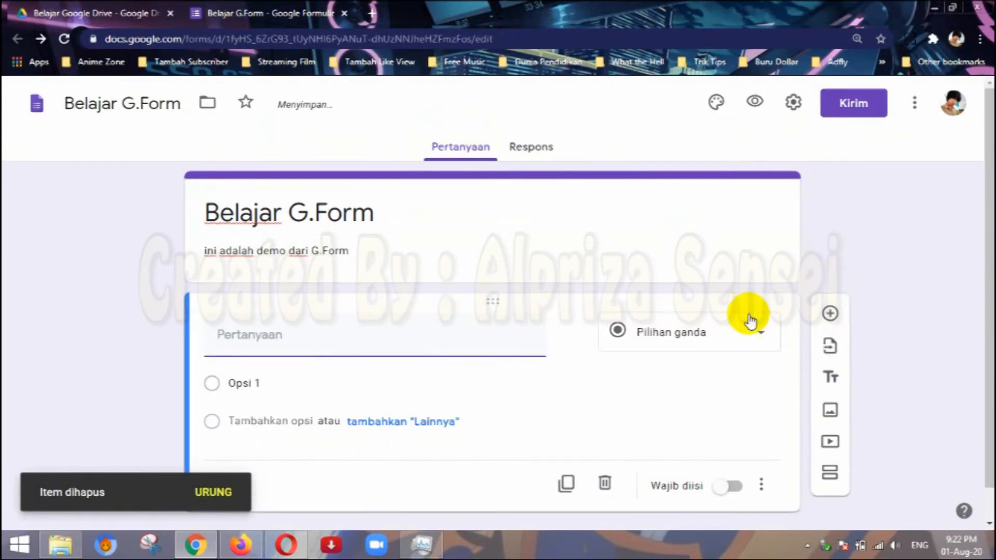
left_click(724, 333)
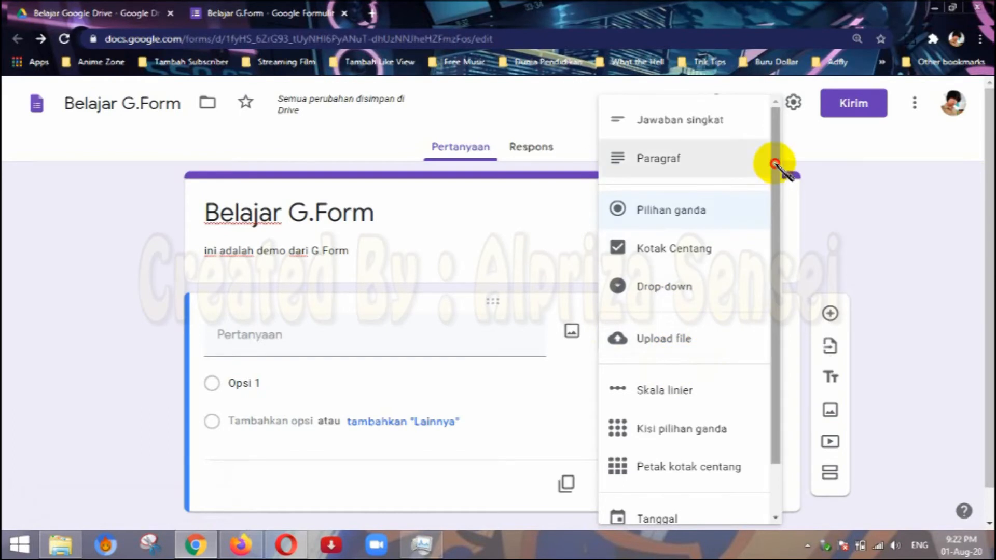
left_click_drag(773, 160, 782, 265)
left_click(669, 277)
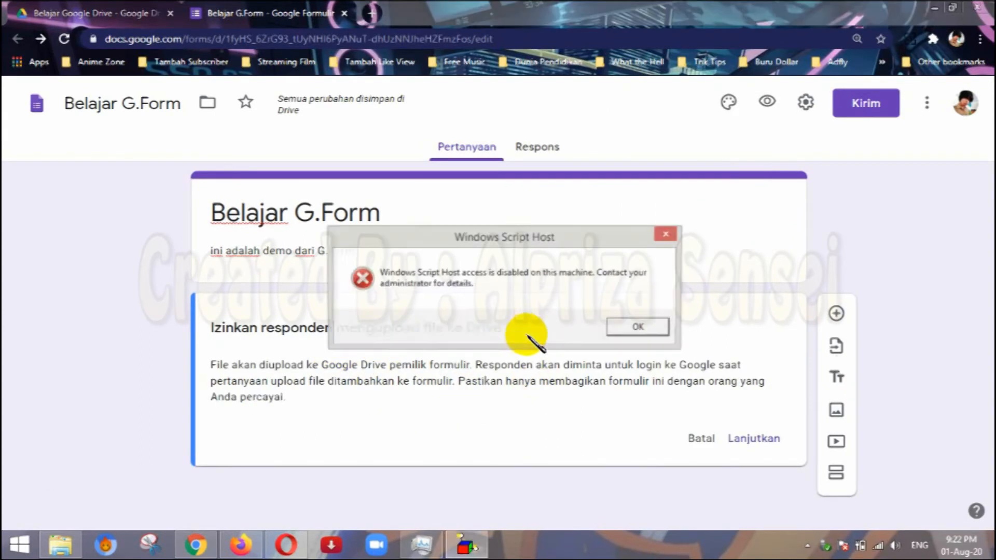
left_click(662, 230)
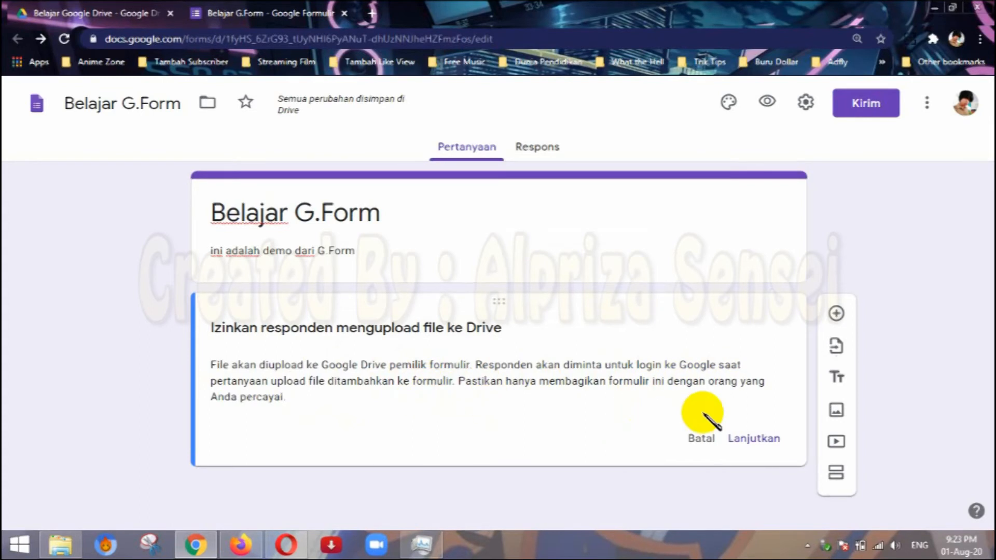
left_click(706, 439)
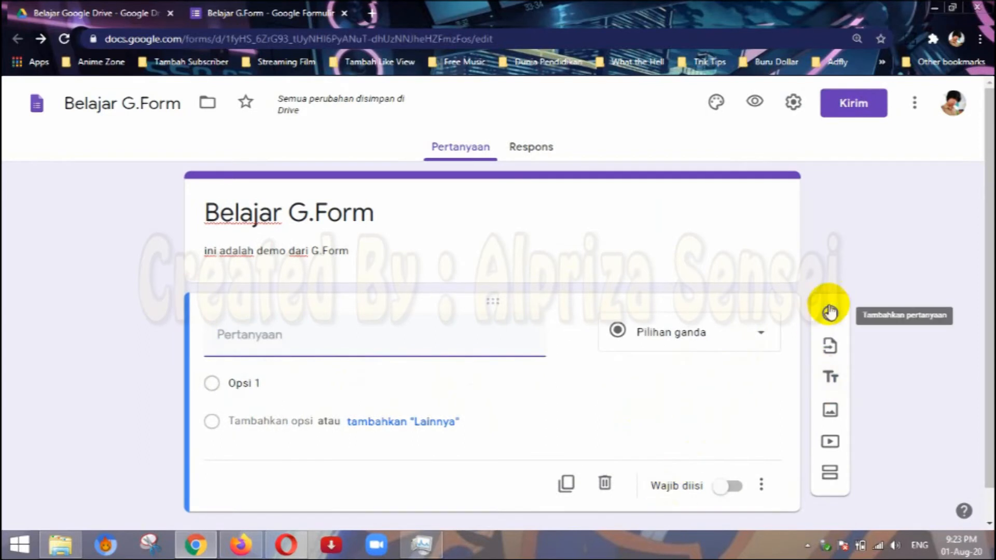
Set the blank question's answer type to Tanggal, title it "Masukan Tanggal" and make it required.
left_click(760, 338)
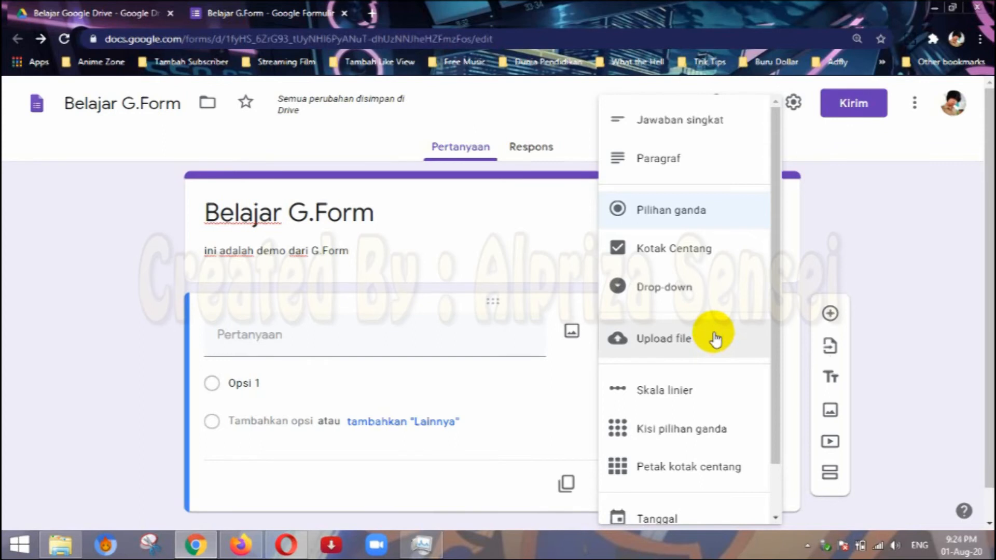
scroll(714, 337, "down", 2)
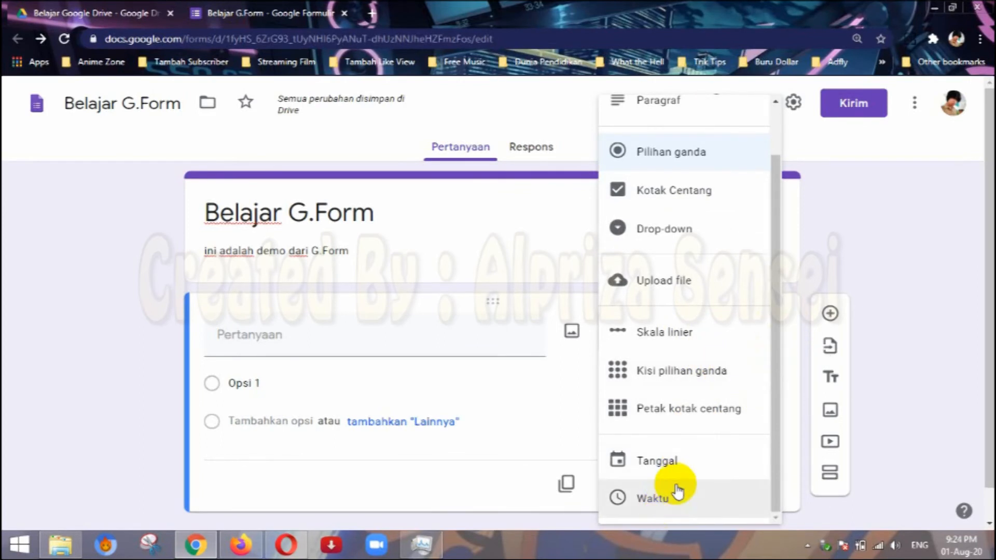
left_click(699, 466)
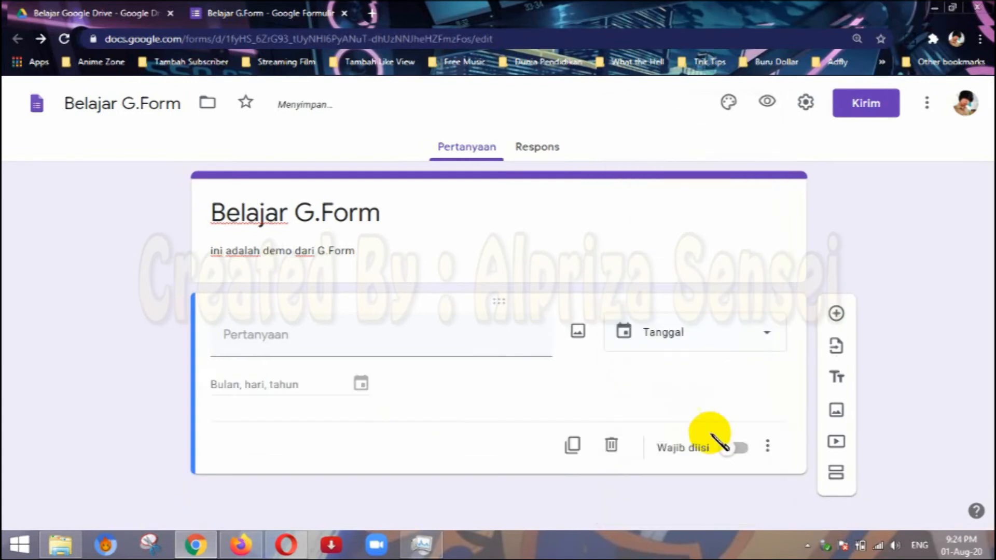
left_click(354, 337)
type("Masukan Tan")
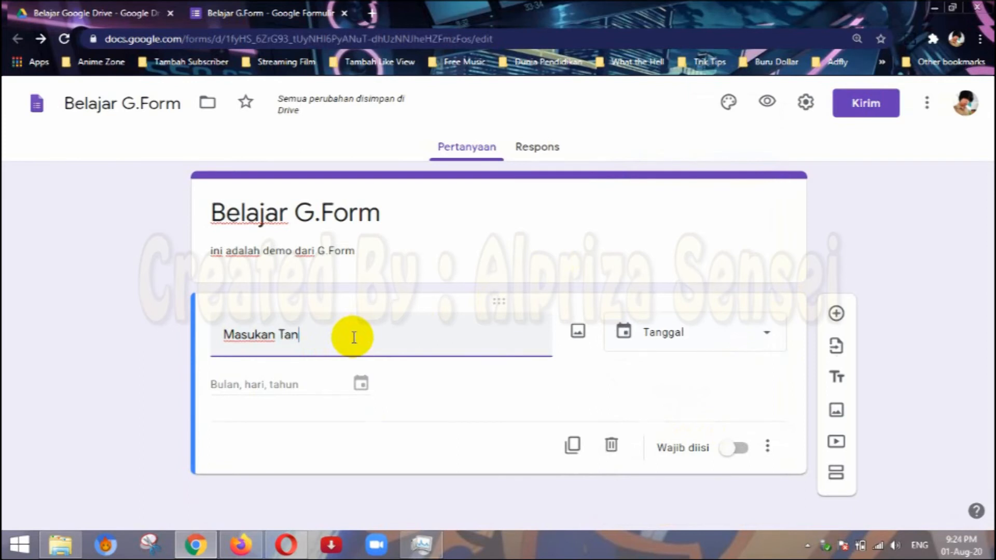
type("ggal")
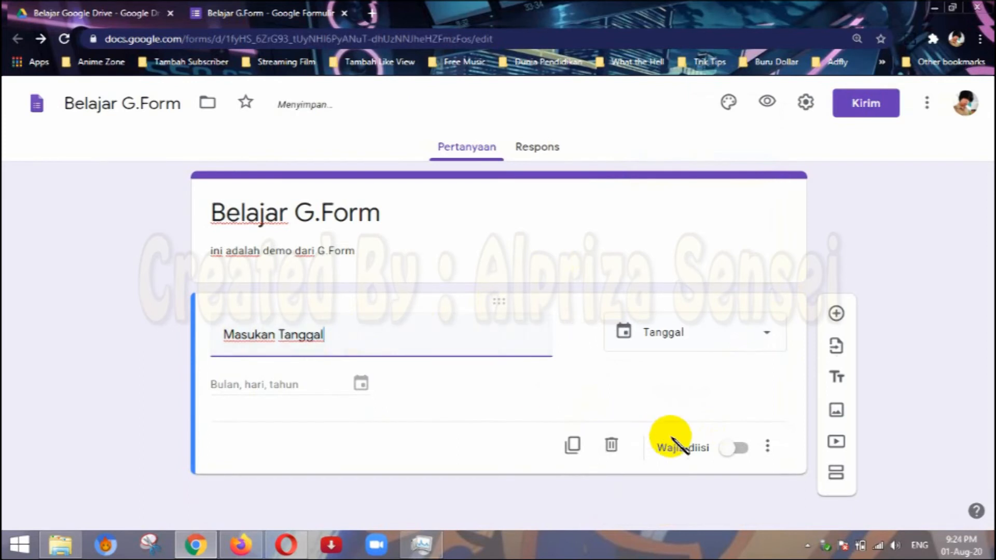
left_click(737, 447)
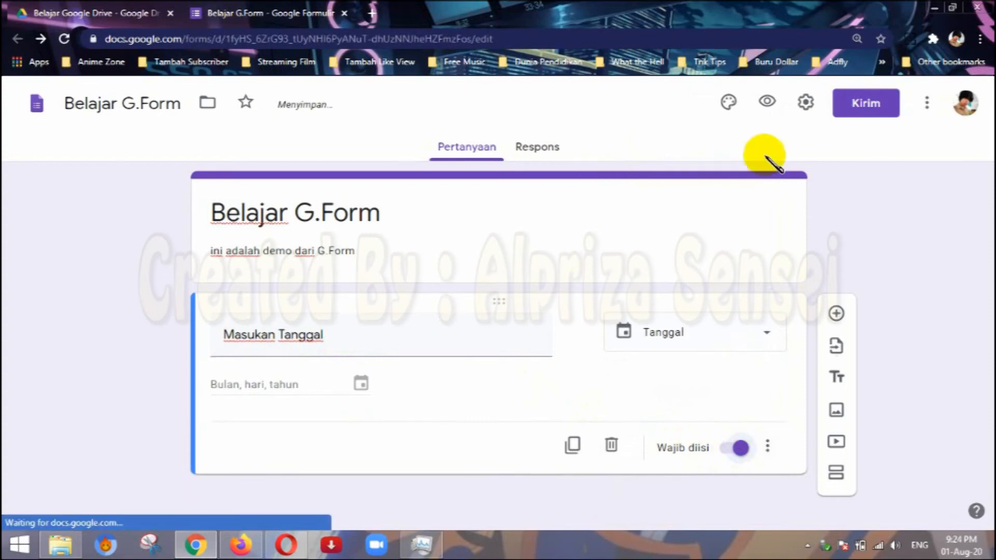
Check the calendar picker of the "Masukan Tanggal" question in the preview without choosing a date, and close the preview.
left_click(764, 103)
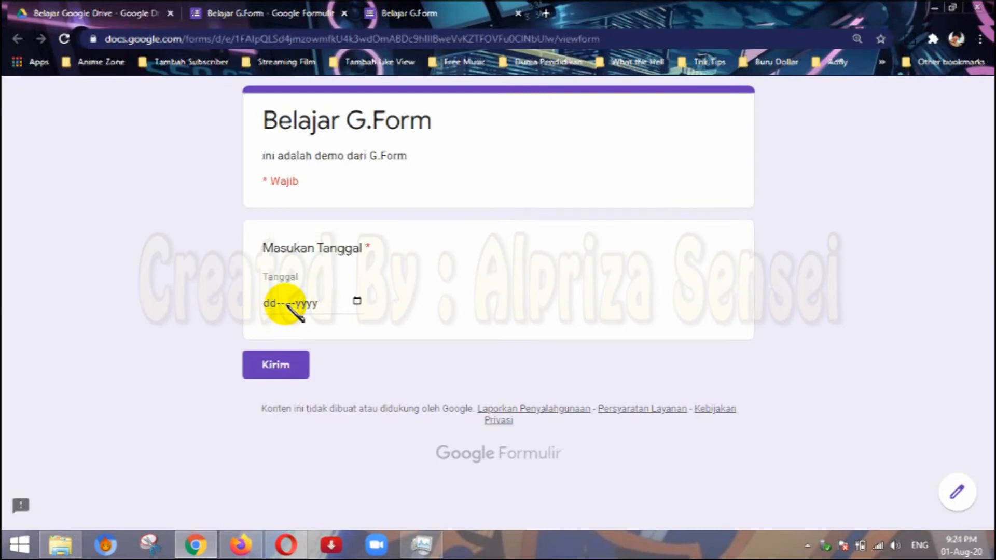
left_click(357, 302)
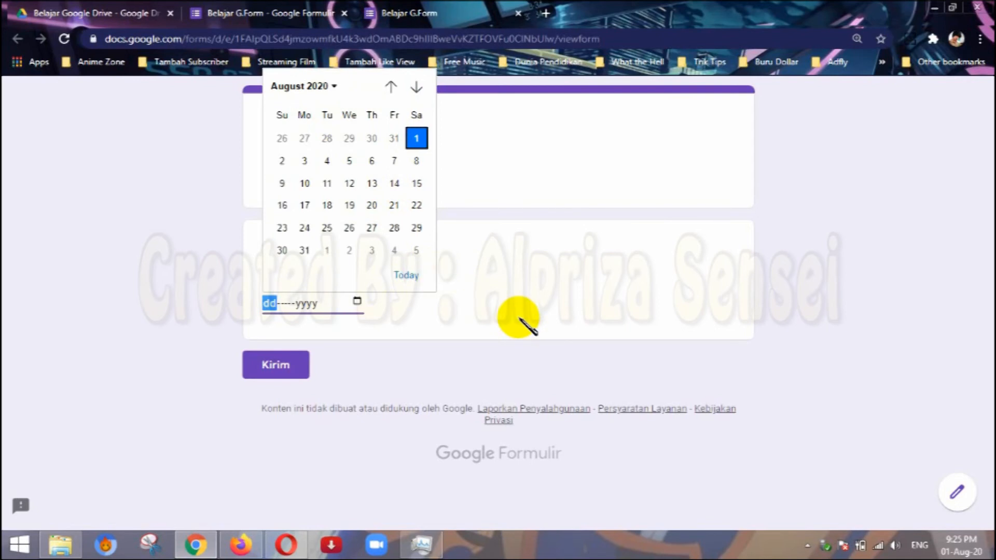
left_click(516, 293)
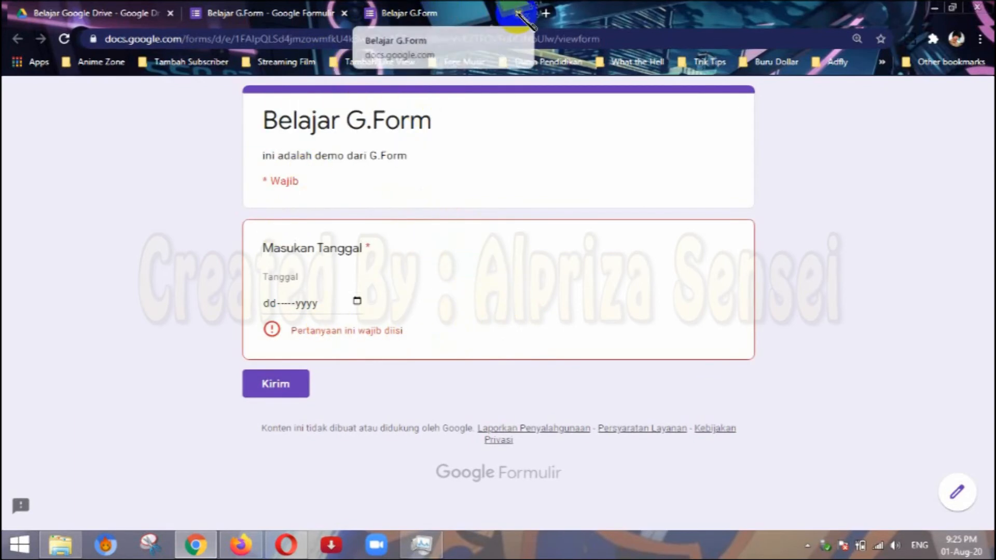
left_click(517, 13)
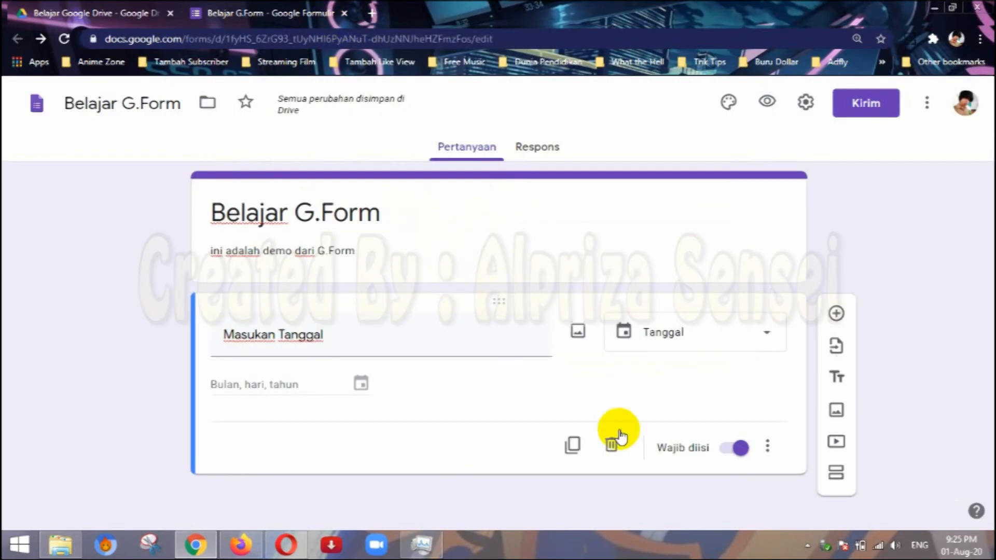
Replace the "Masukan Tanggal" question with a new question that uses the Waktu answer type.
left_click(611, 448)
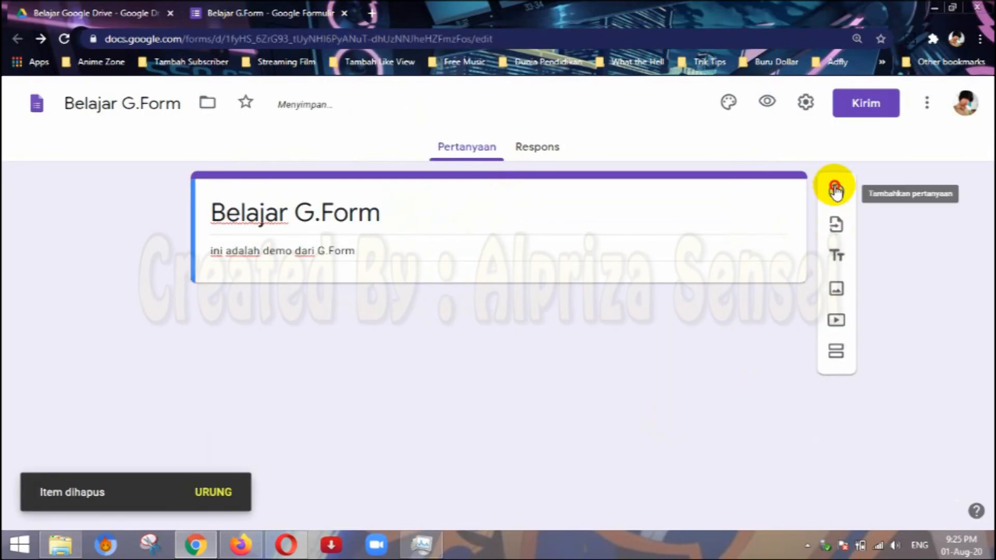
left_click(830, 189)
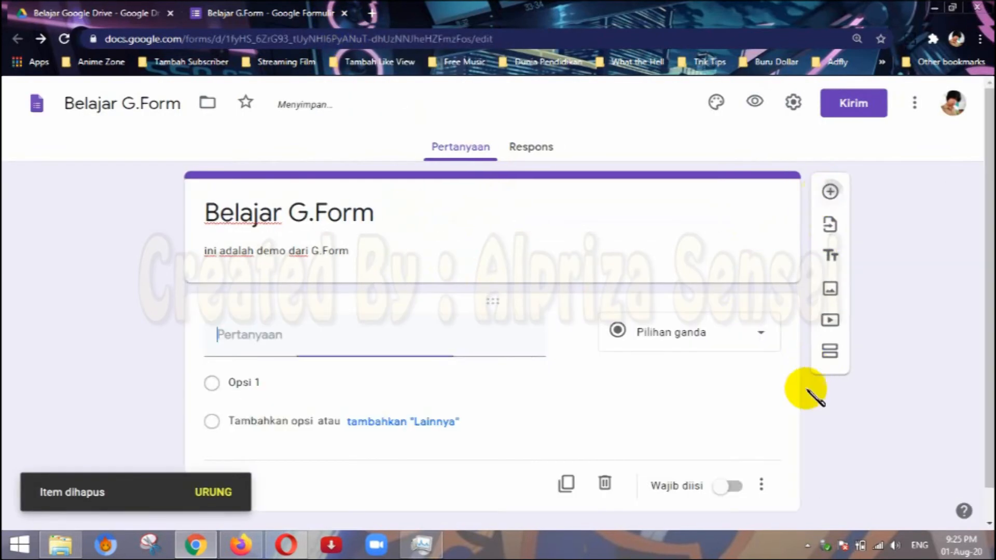
left_click(738, 332)
scroll(726, 467, "down", 2)
left_click(680, 501)
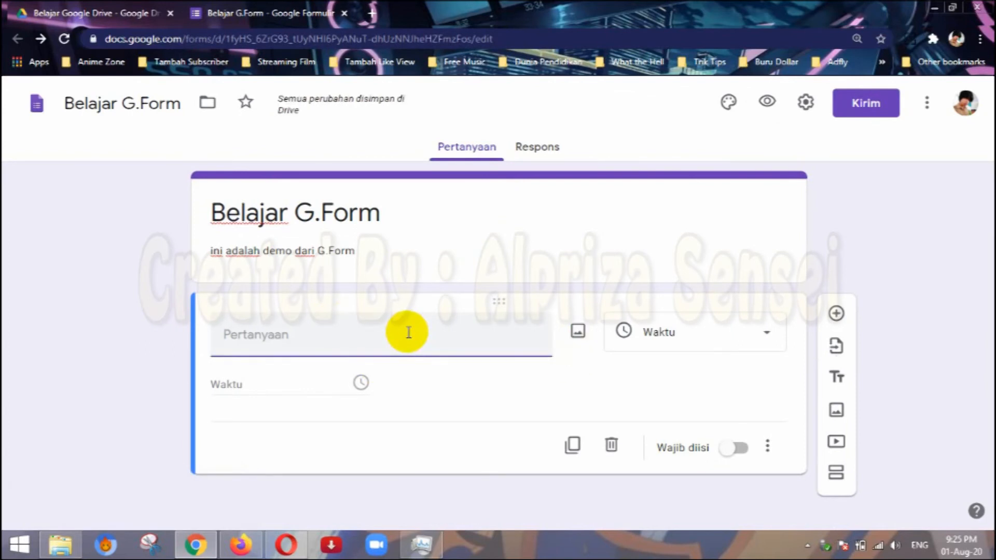
Title the time question "Jam berapa anda login" and make it required.
type("P")
type("Jam berapa a")
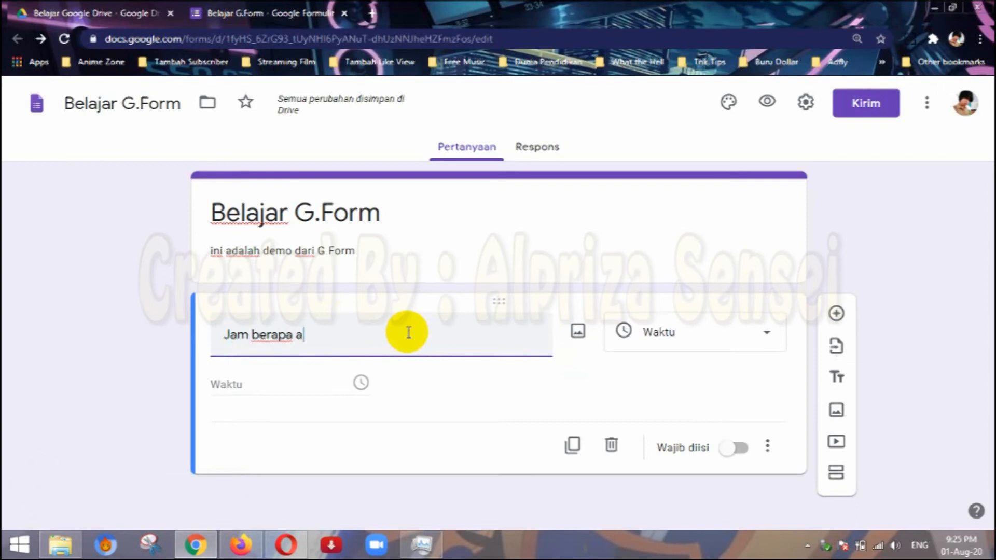
type("nda login")
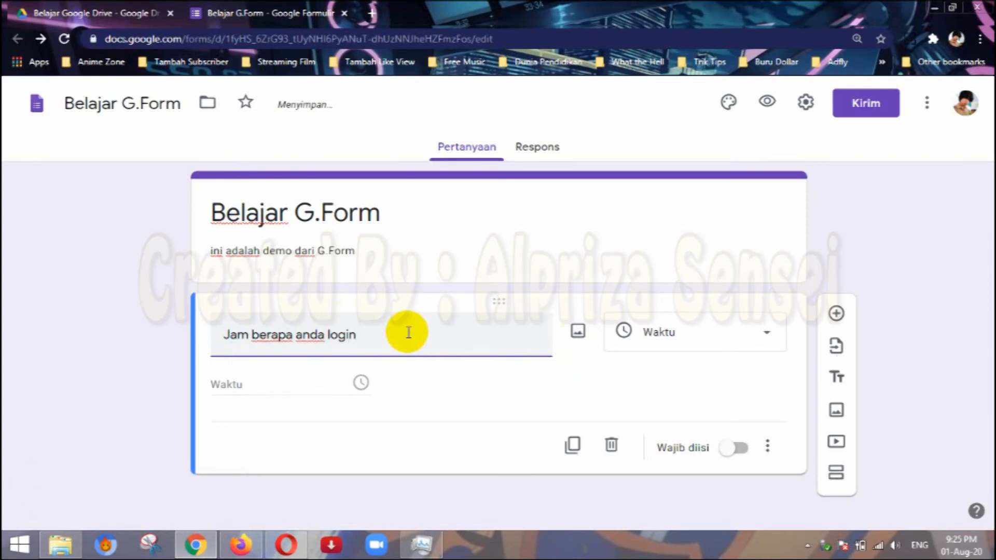
left_click(754, 466)
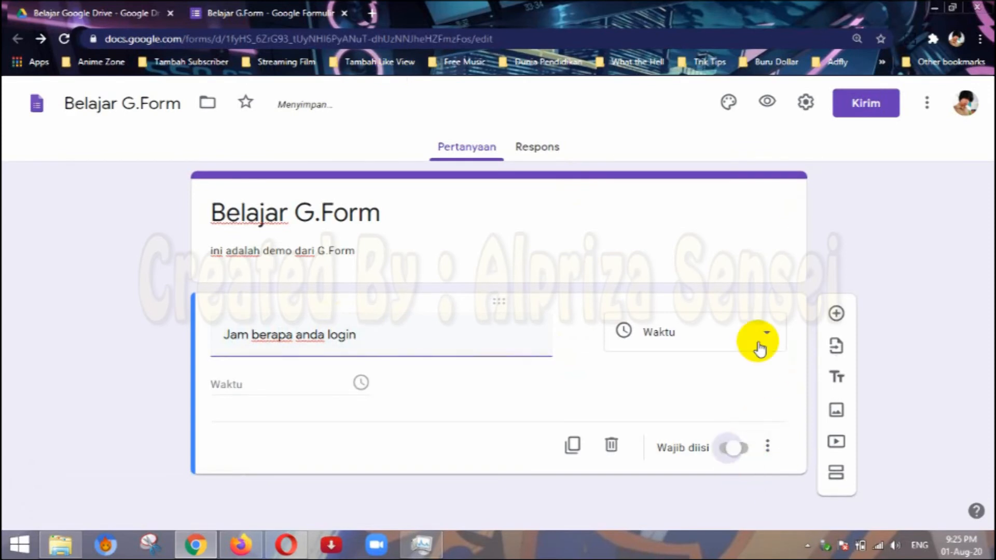
Test the time question in the preview with the answer 07.00, and close the preview without sending it.
left_click(768, 105)
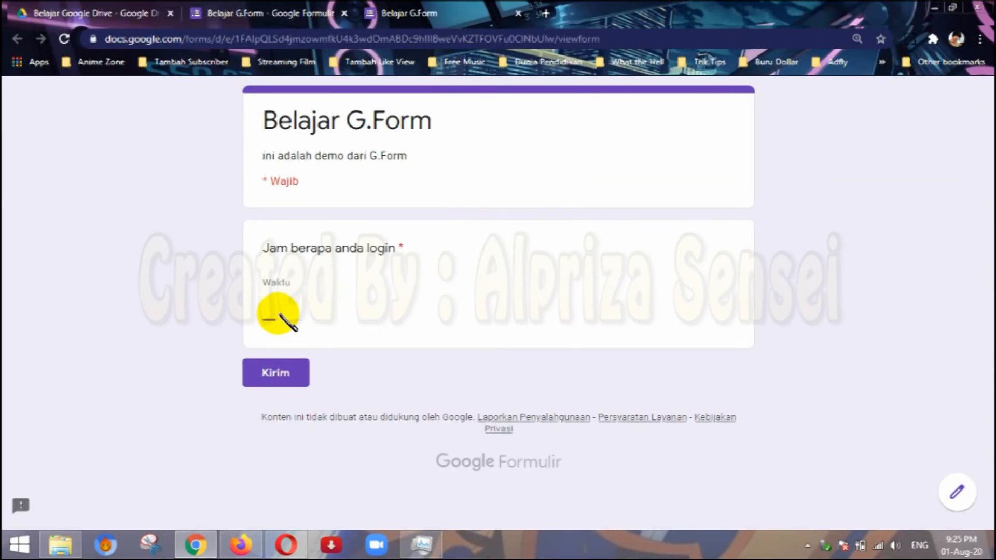
left_click(288, 317)
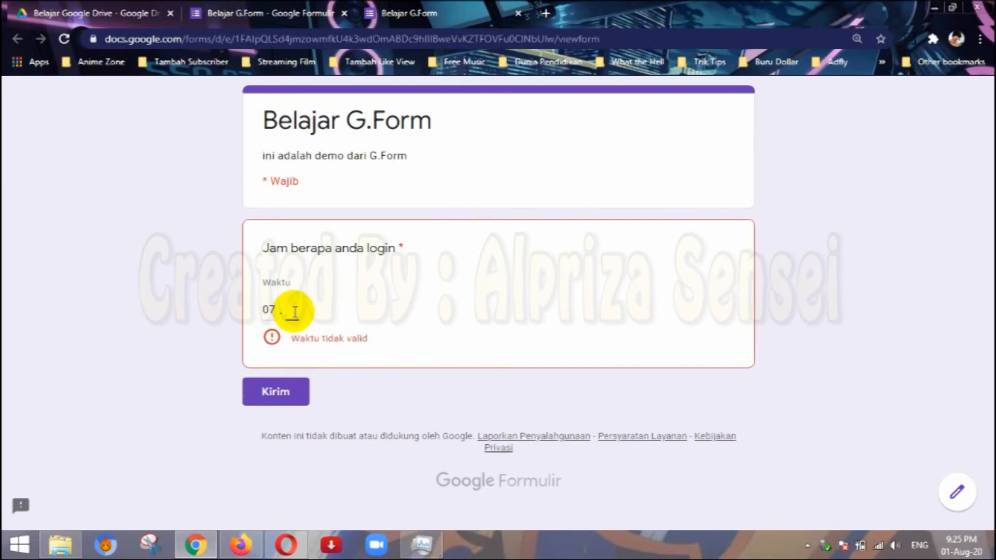
type("00")
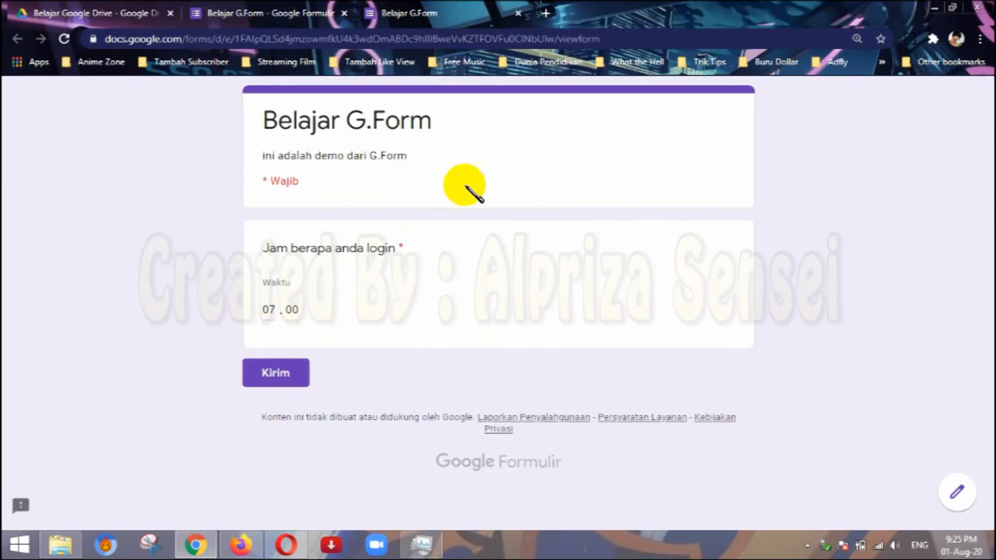
left_click(275, 11)
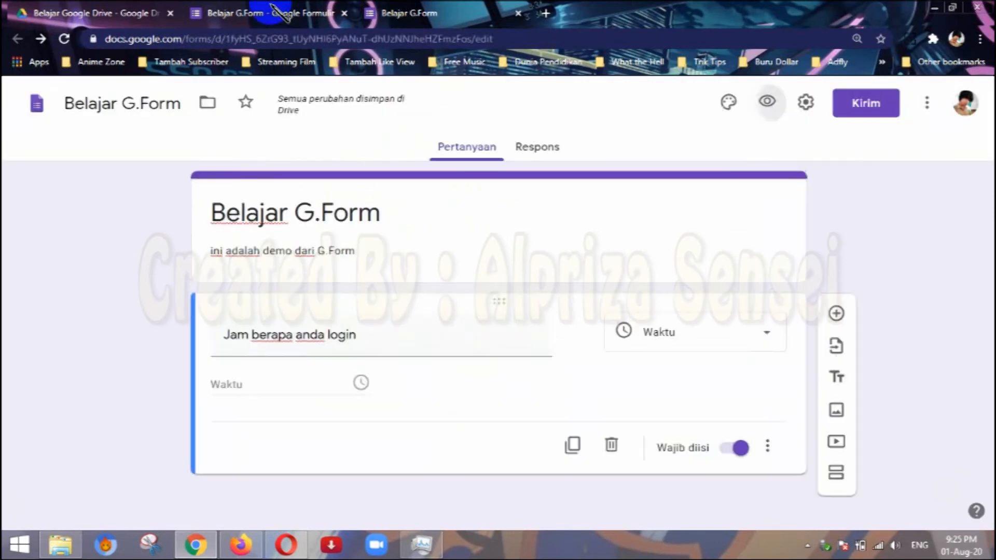
left_click(519, 13)
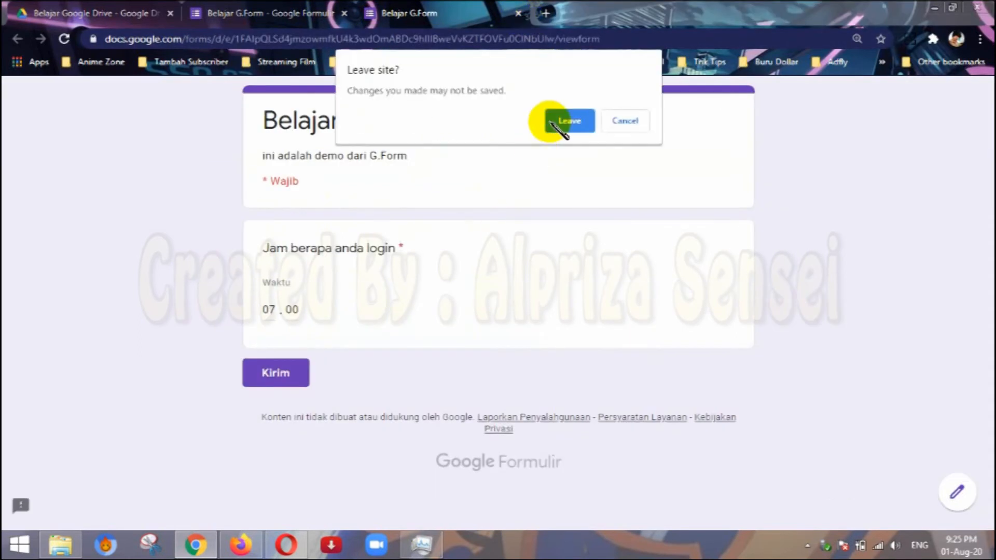
left_click(560, 118)
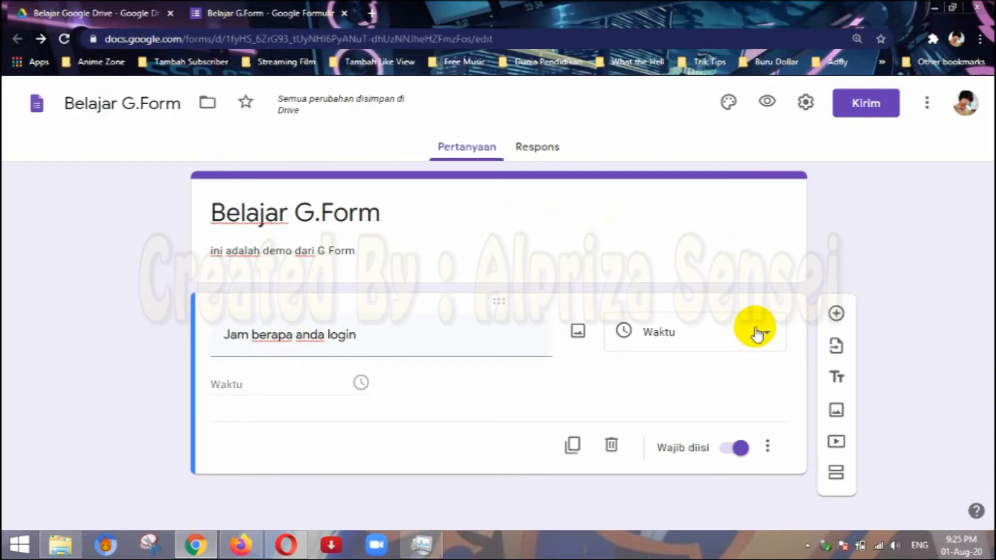
Review the full list of answer types for the "Jam berapa anda login" question, keeping Waktu selected.
left_click(756, 334)
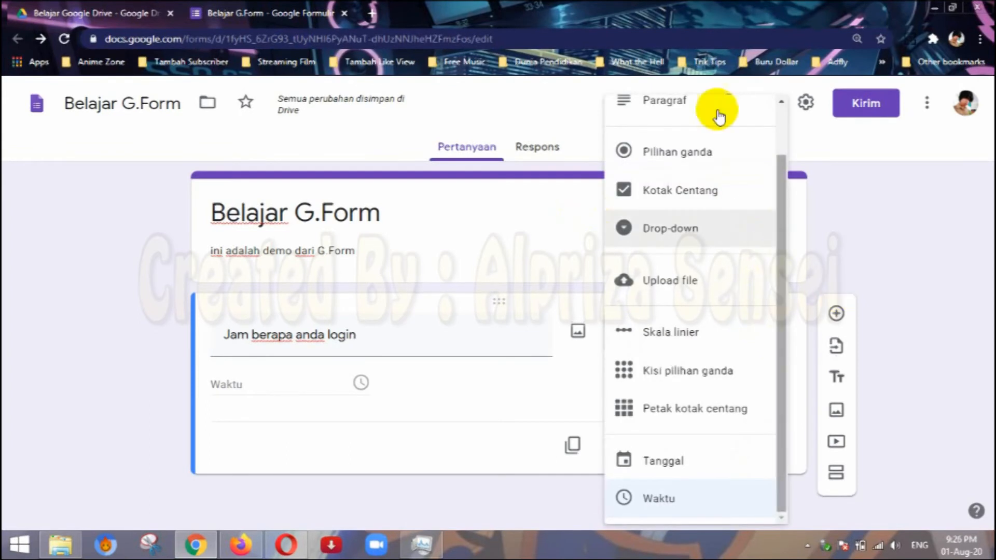
scroll(705, 166, "up", 2)
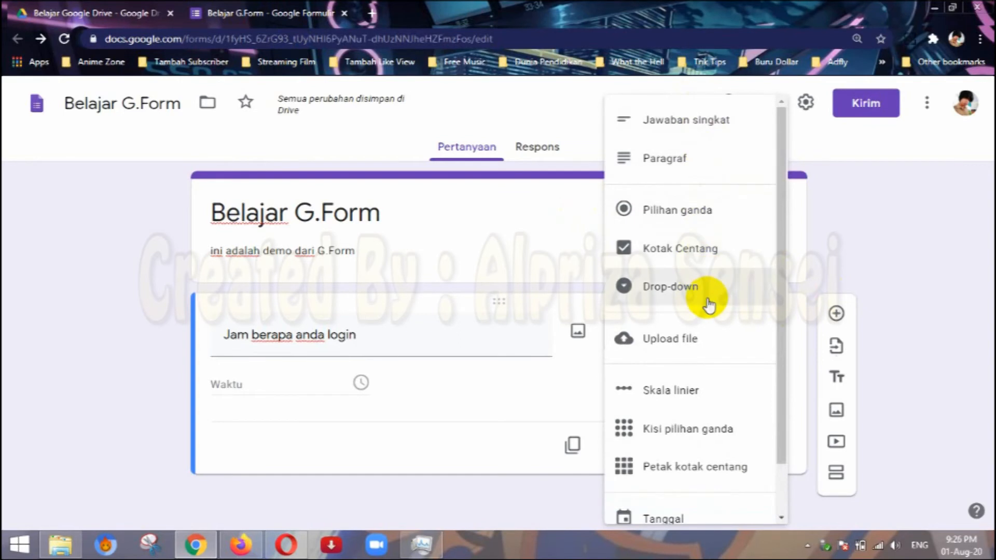
scroll(694, 440, "down", 1)
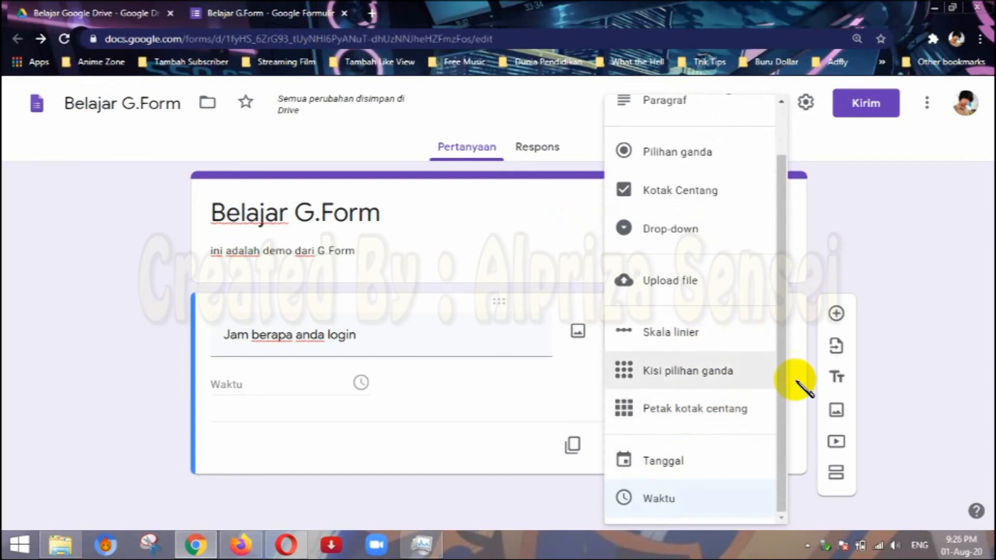
left_click(955, 231)
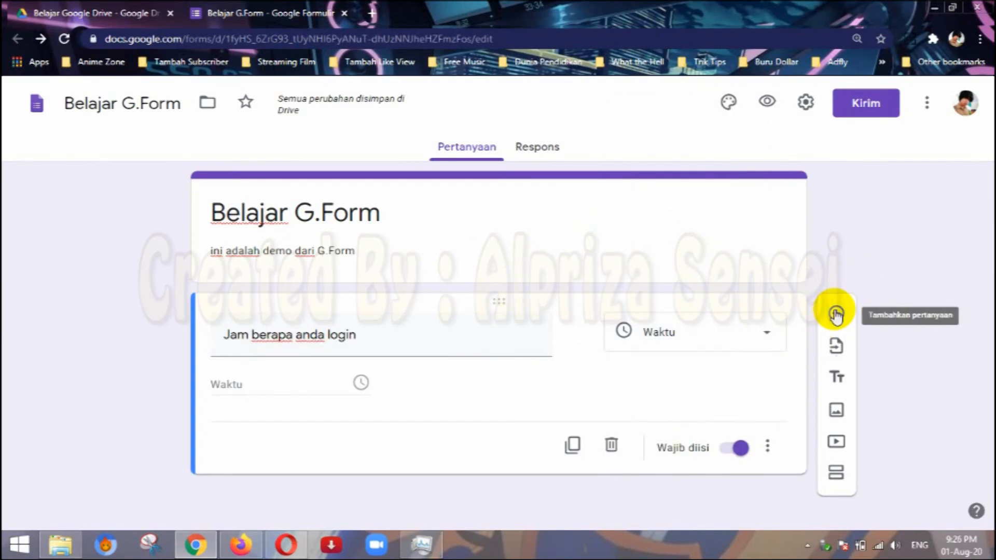
Browse the existing forms available for importing questions, and close the form picker without importing any.
left_click(836, 345)
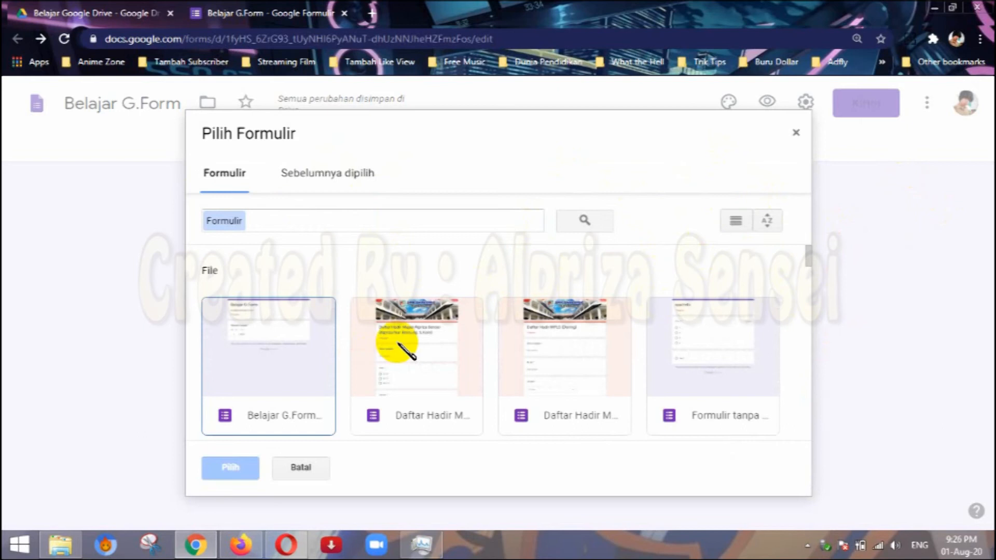
scroll(409, 345, "down", 5)
scroll(424, 350, "up", 5)
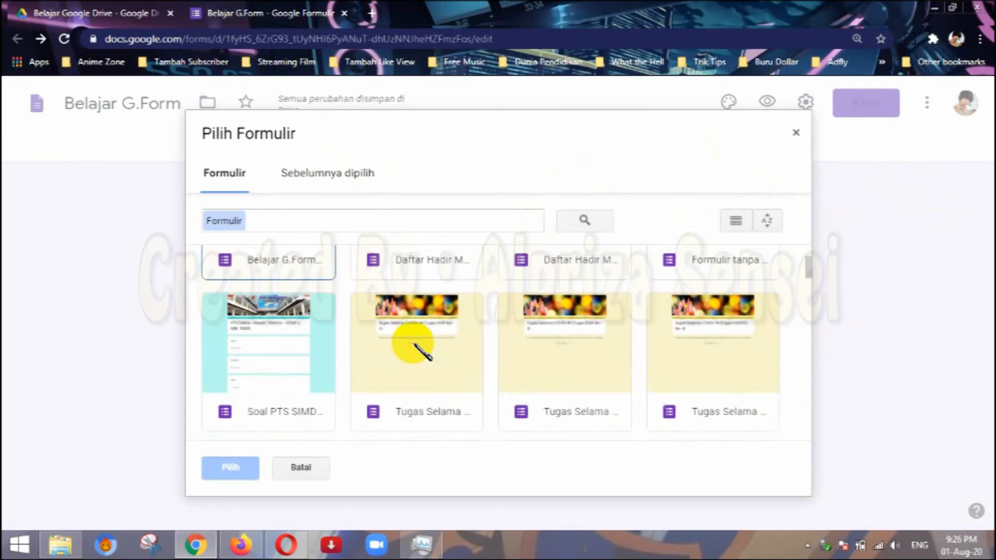
scroll(422, 352, "down", 5)
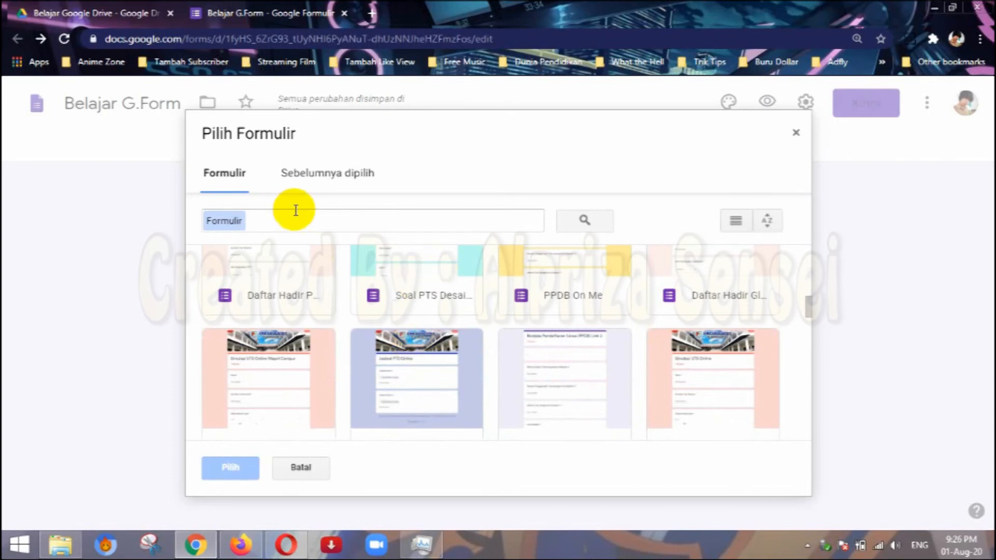
left_click(793, 135)
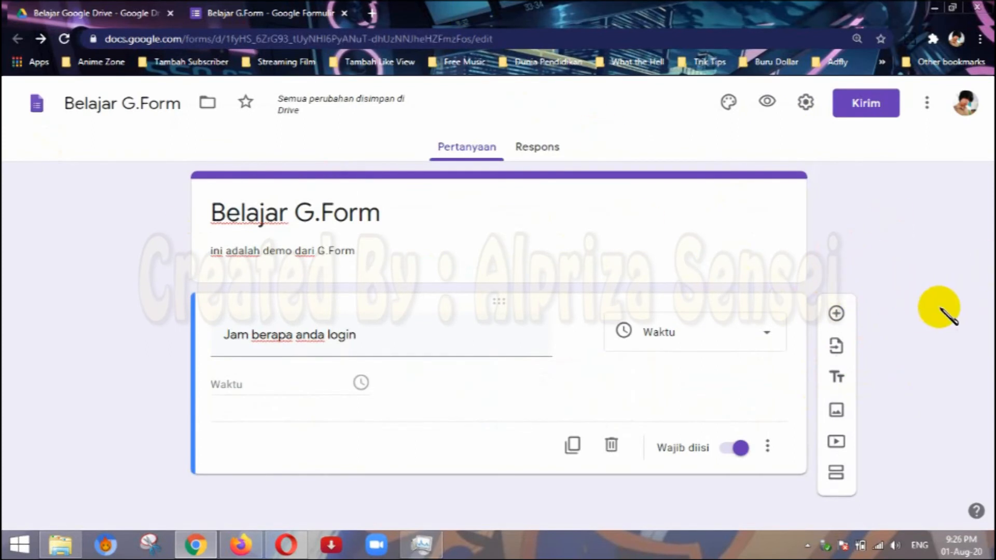
Add a title and description block below the "Jam berapa anda login" question.
left_click(837, 380)
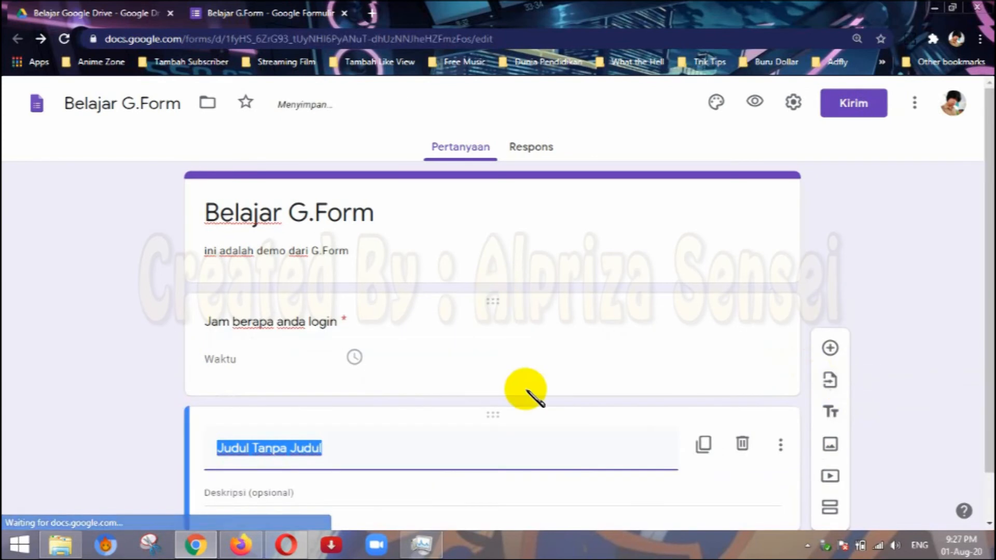
scroll(528, 386, "down", 2)
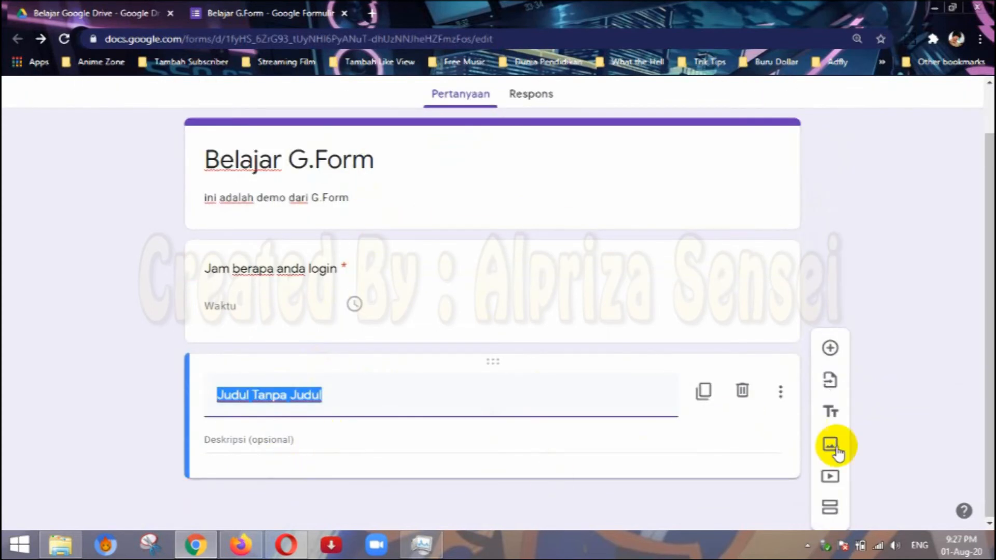
Review the image sources and the video picker's search and URL options, and close both dialogs without inserting anything.
left_click(831, 447)
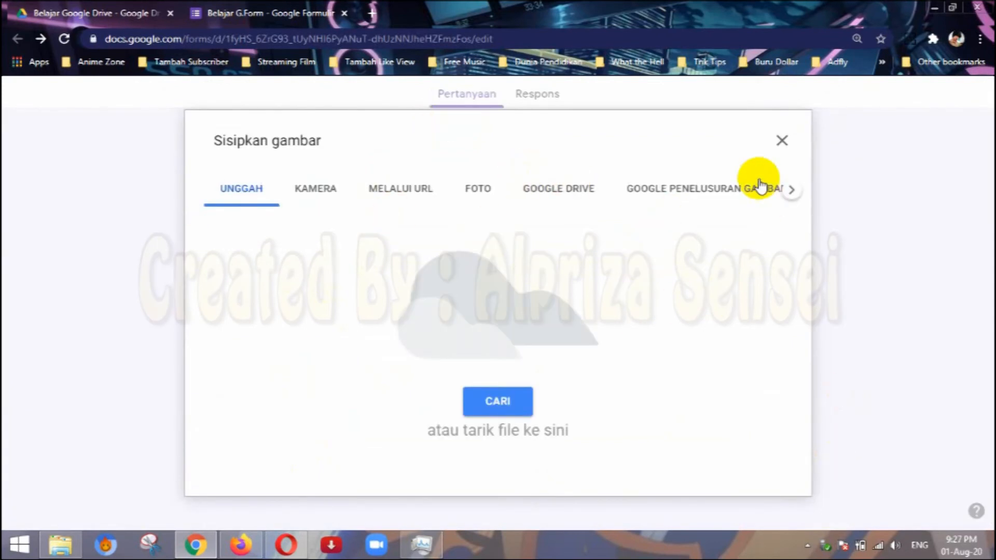
left_click(784, 140)
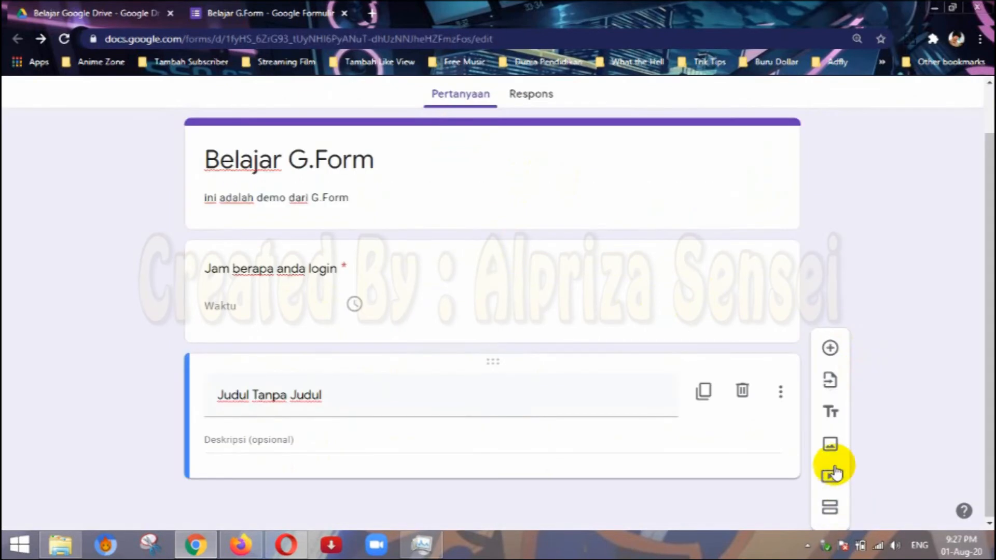
left_click(830, 476)
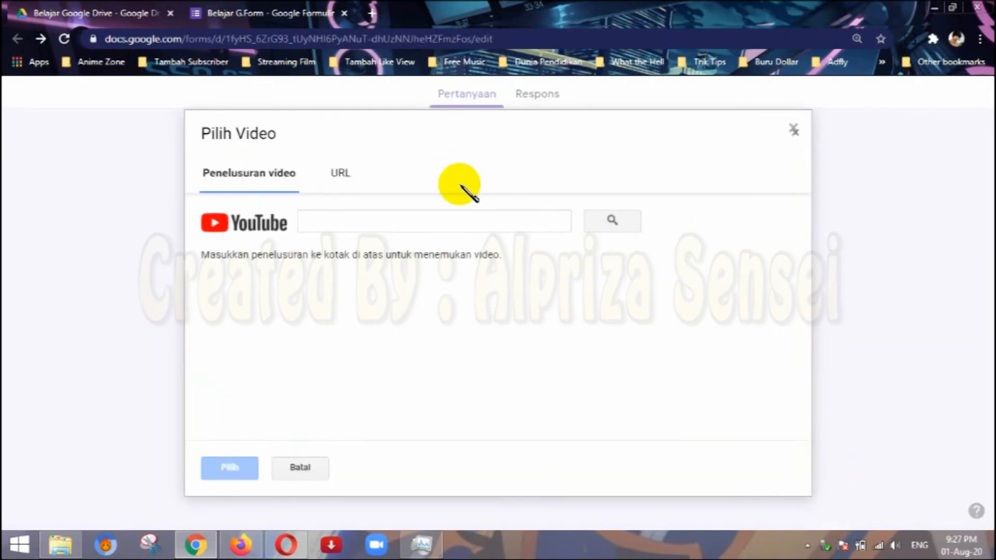
left_click(341, 176)
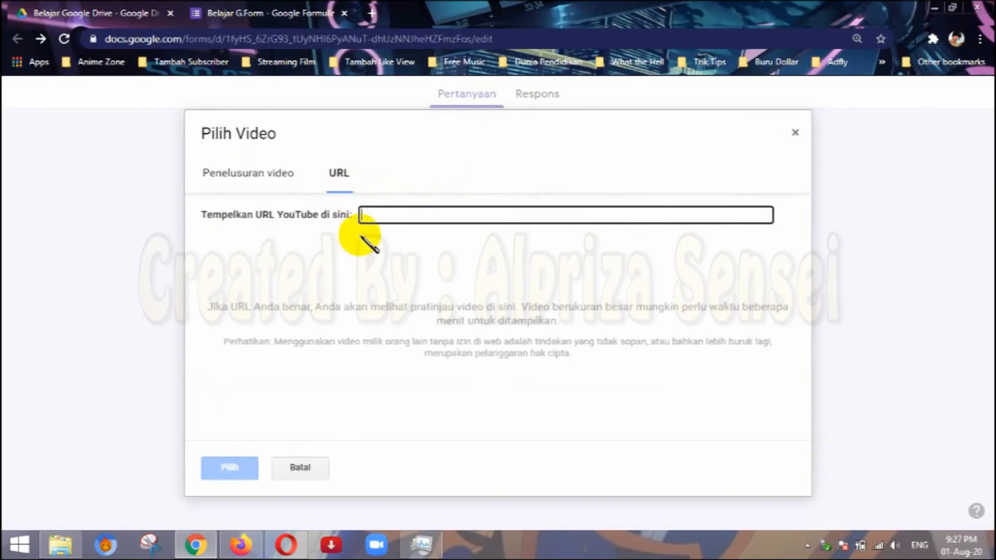
left_click(282, 191)
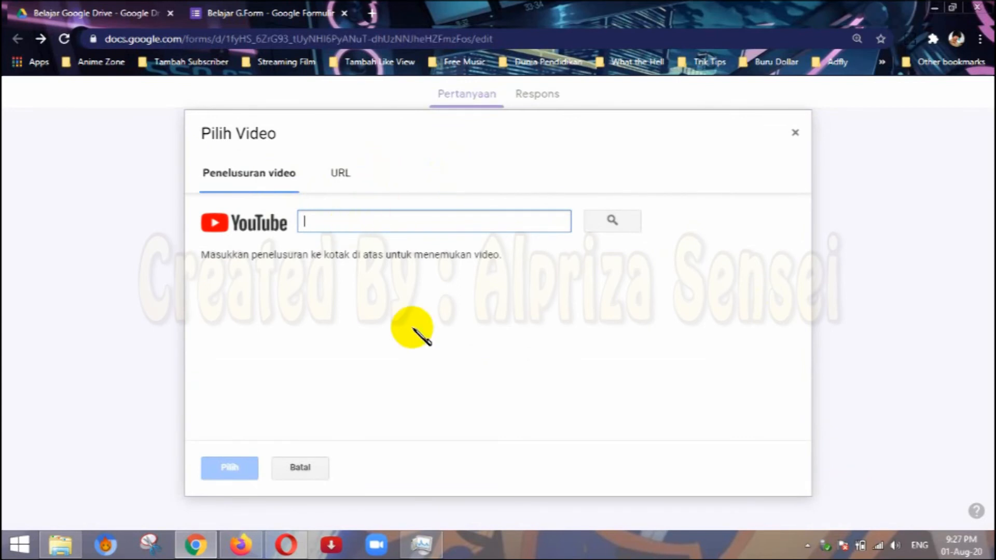
left_click(320, 468)
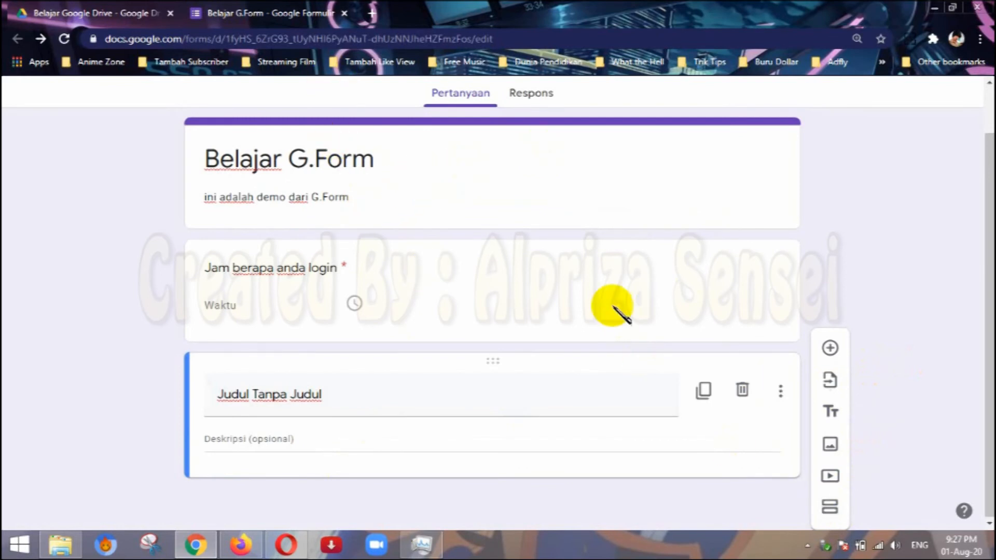
Add a new section after the title and description block.
left_click(829, 507)
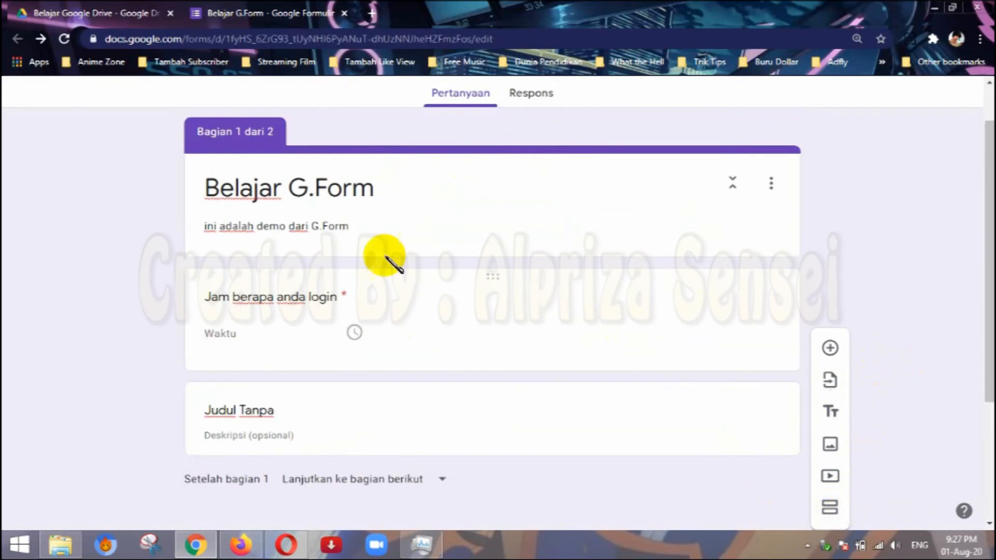
scroll(347, 244, "up", 1)
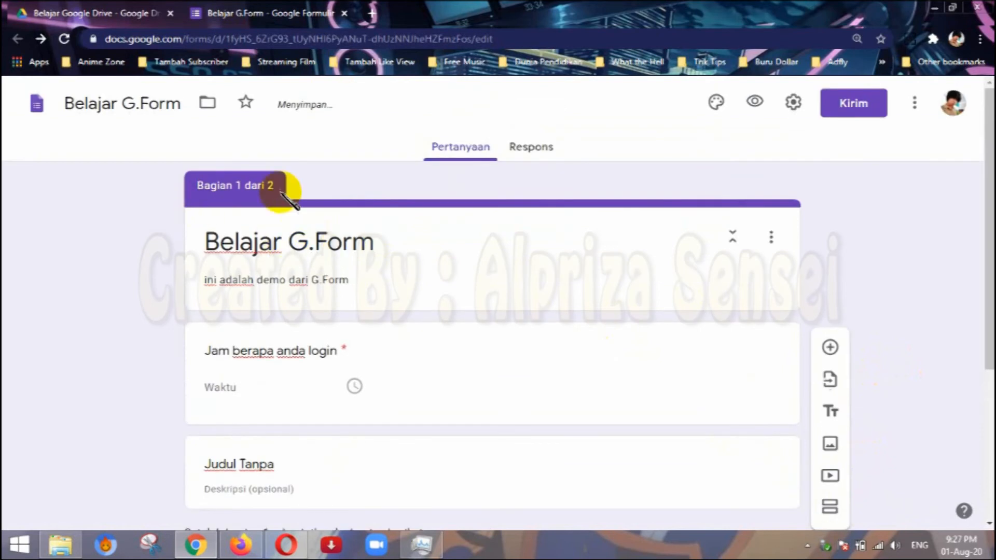
scroll(289, 240, "down", 5)
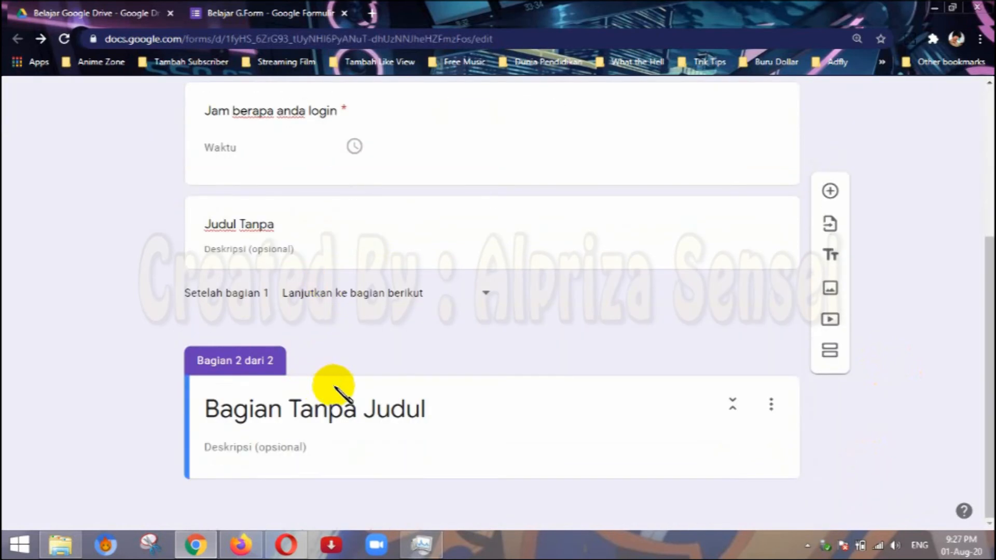
Examine how the form is divided, comparing the contents of section 1 with the untitled section 2.
left_click(375, 420)
scroll(367, 378, "up", 5)
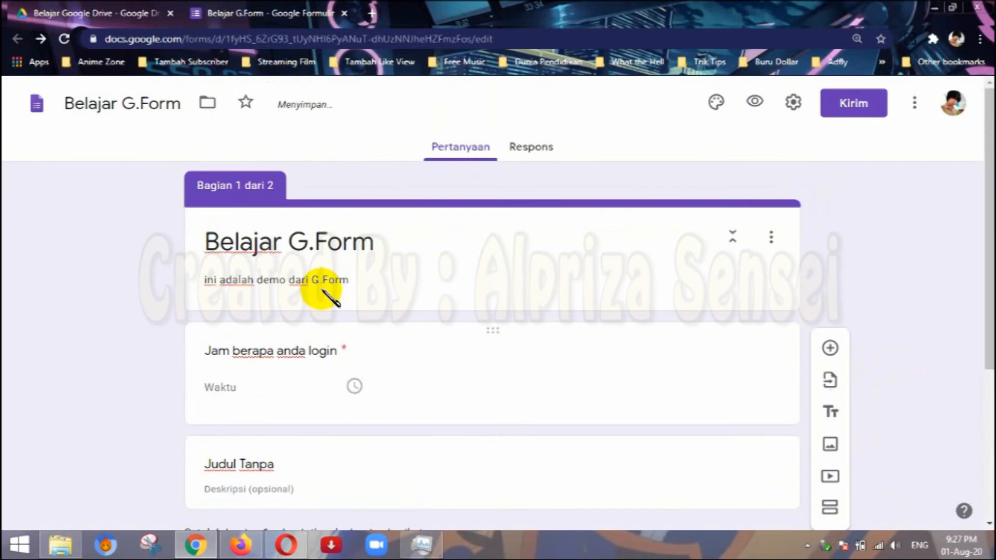
scroll(326, 287, "down", 5)
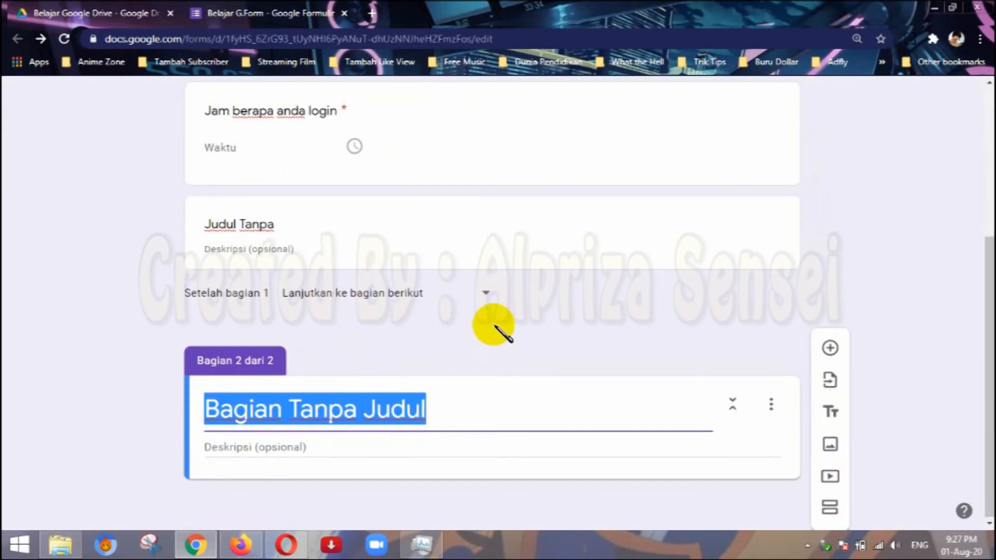
scroll(433, 330, "up", 5)
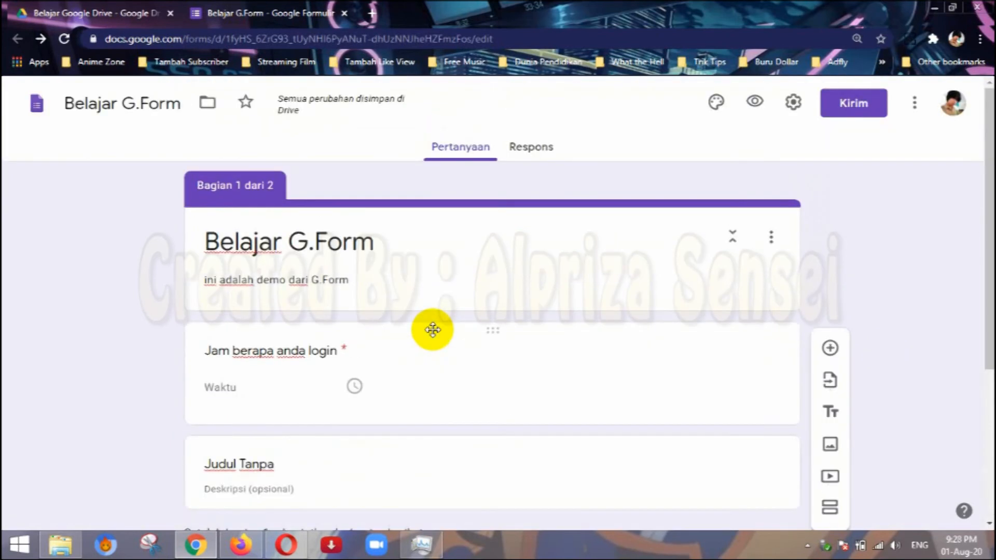
scroll(473, 356, "down", 5)
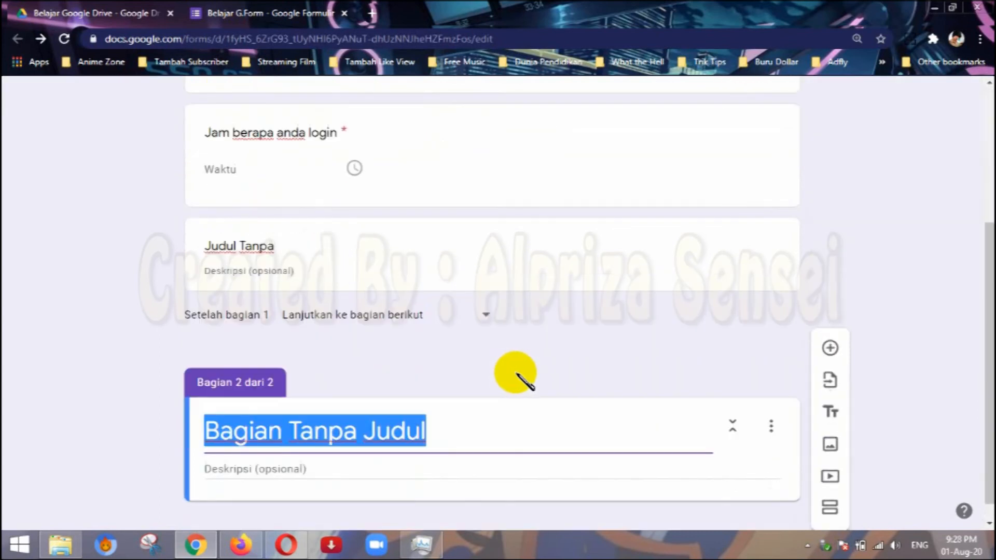
scroll(320, 262, "up", 5)
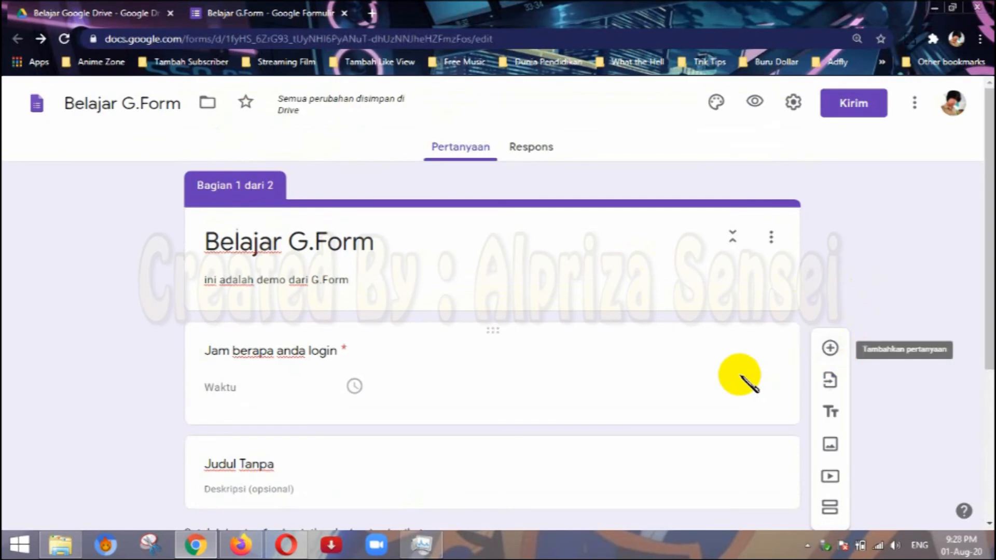
left_click(674, 353)
scroll(669, 367, "down", 5)
left_click(671, 402)
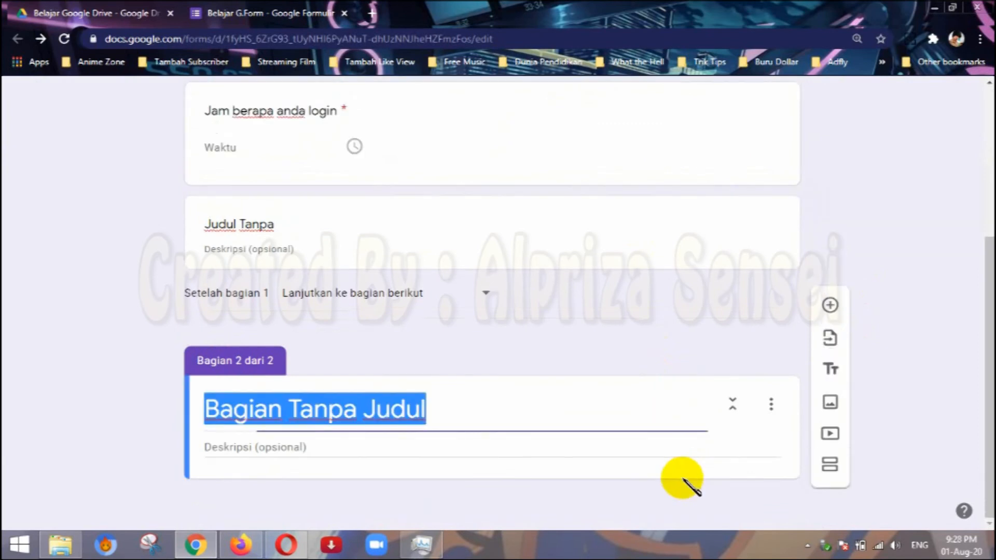
left_click(605, 462)
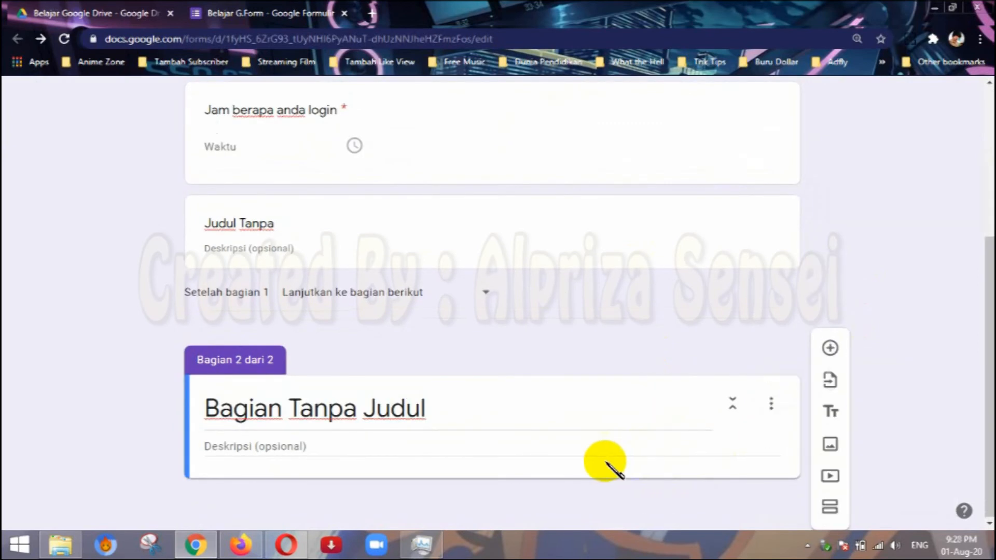
Delete the untitled second section from the form.
left_click(484, 454)
left_click(771, 407)
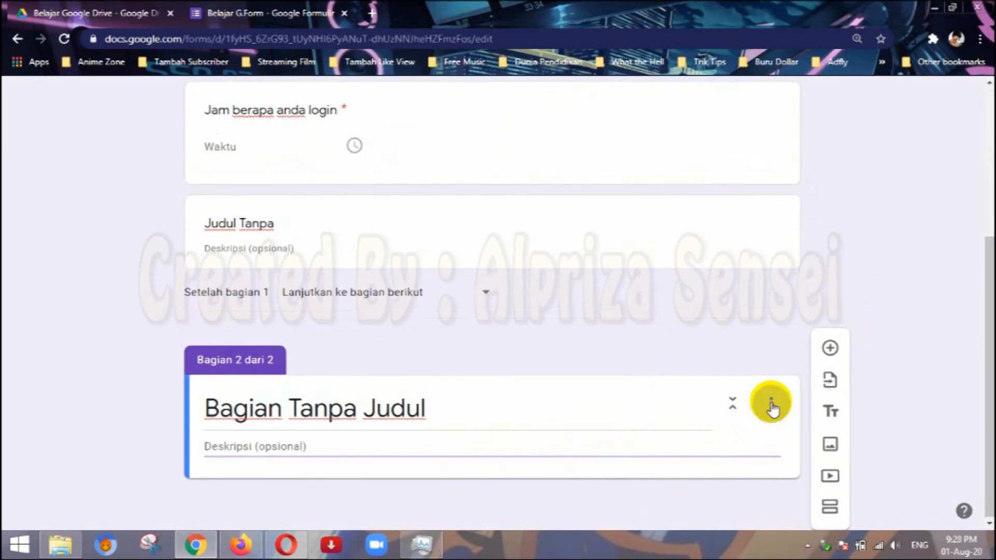
left_click(800, 458)
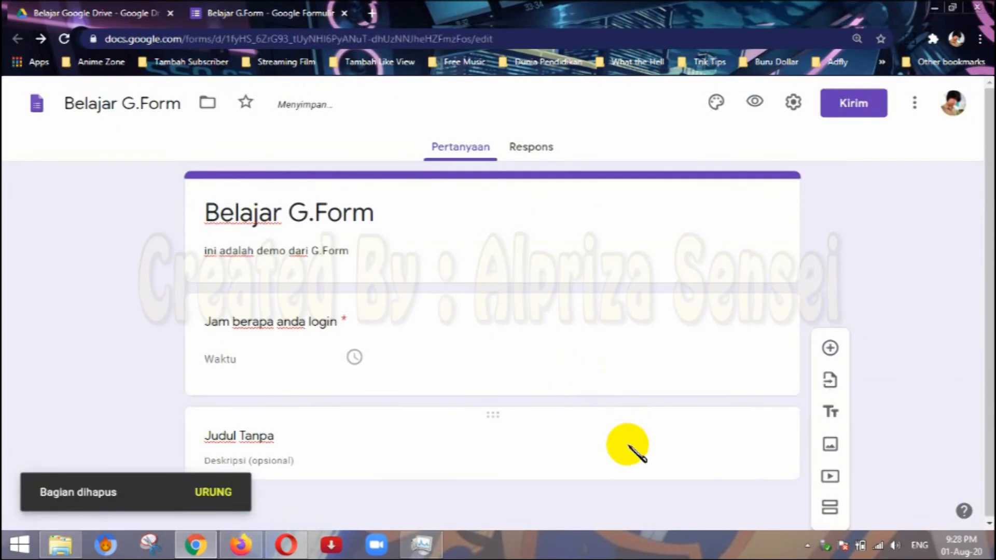
Delete the title and description block, and turn the remaining question into a Paragraf question reading "Foto siapa ini ?".
left_click(740, 444)
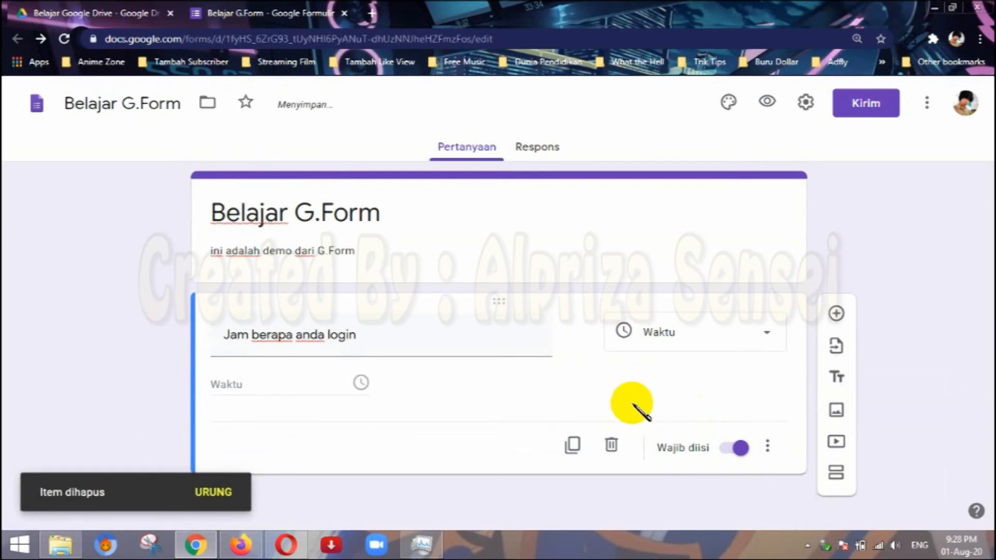
left_click(681, 338)
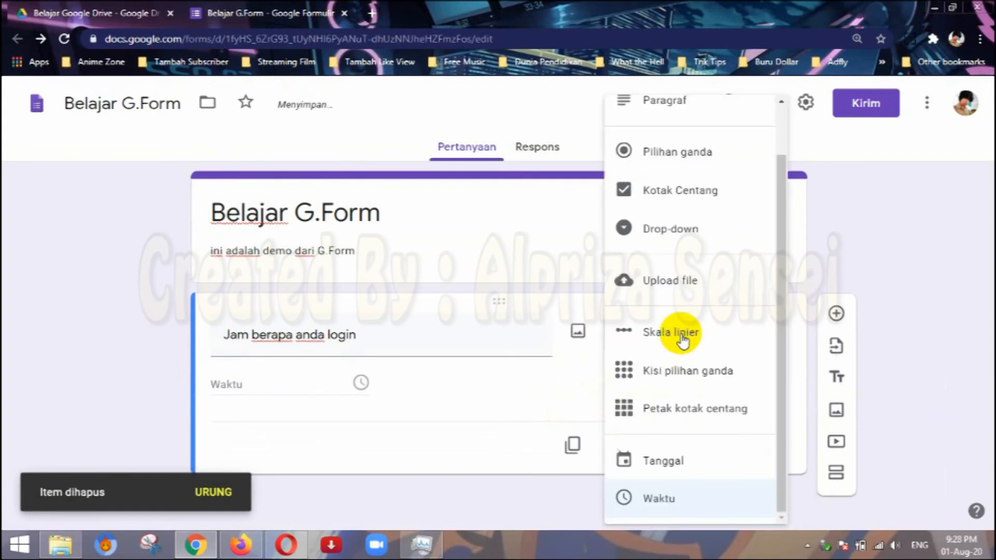
left_click(692, 117)
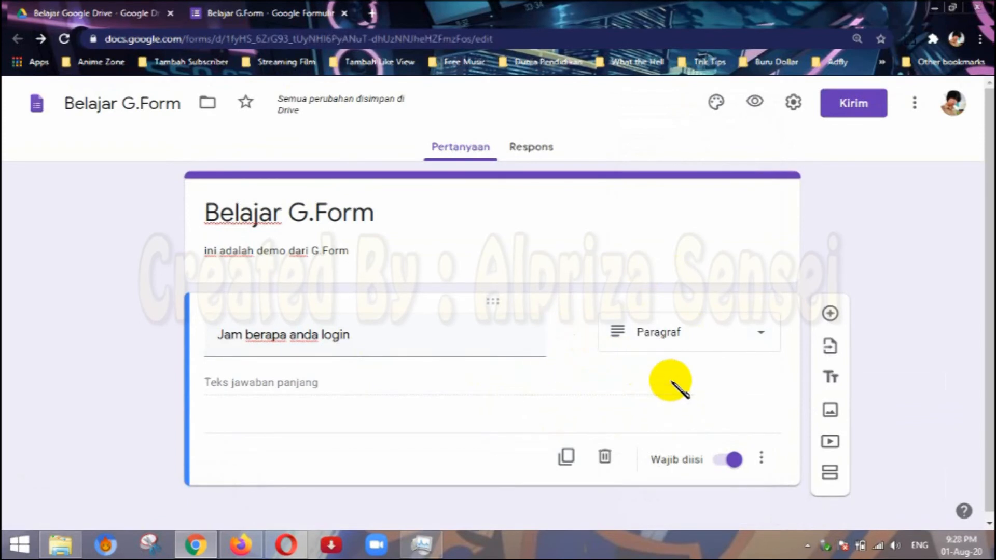
left_click_drag(451, 334, 197, 325)
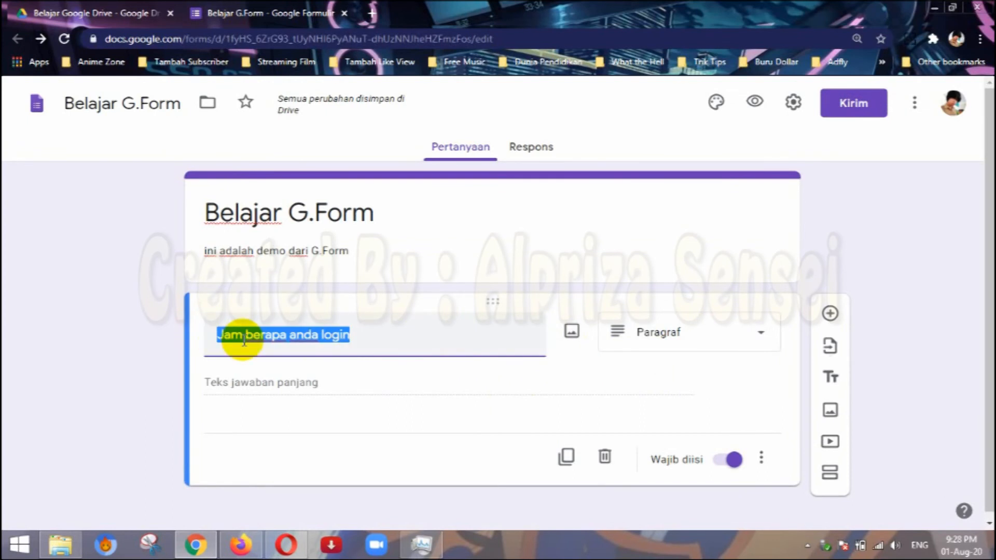
type("Foto siapa ini ?")
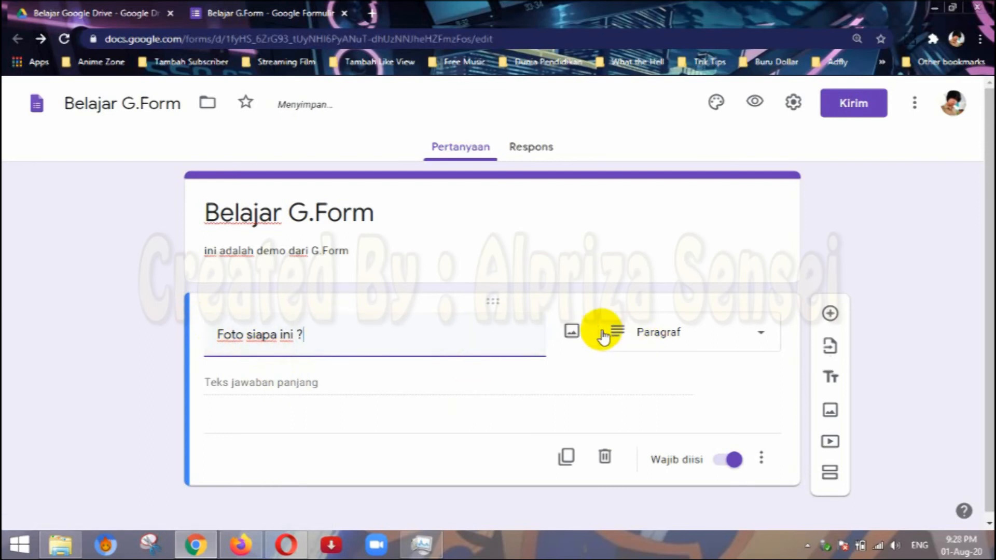
Search Google images for "dewi persik" to find a picture for the "Foto siapa ini ?" question.
left_click(572, 331)
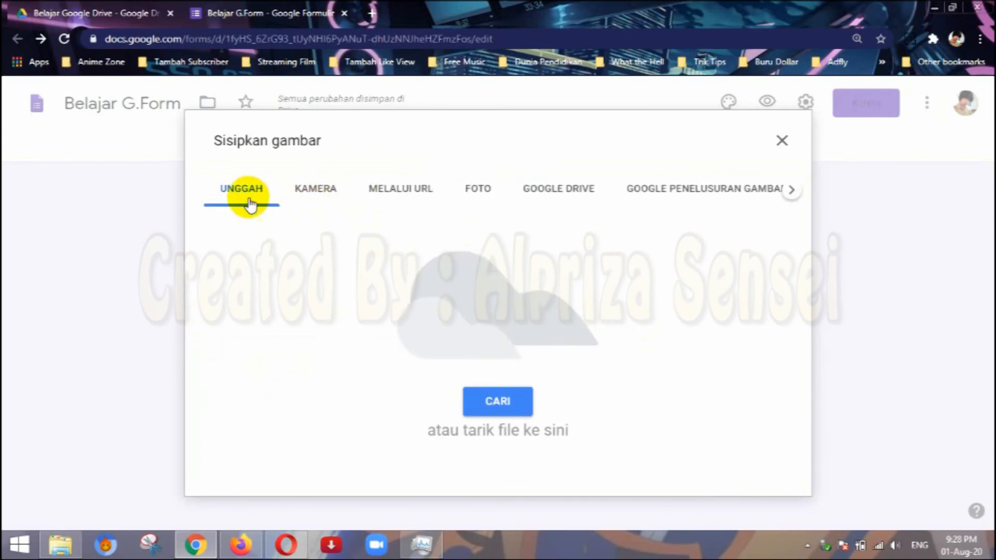
left_click(745, 197)
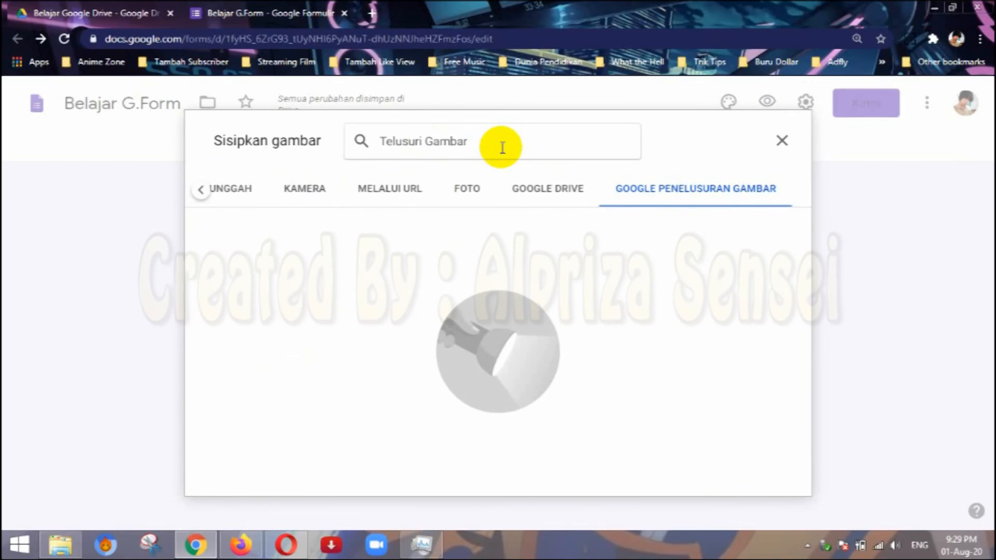
type("ewi persik")
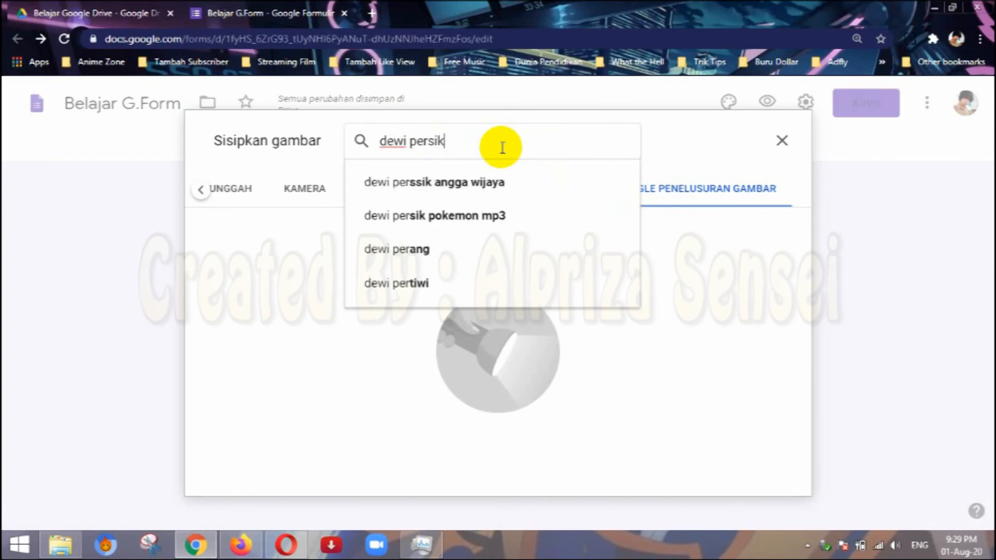
key("Return")
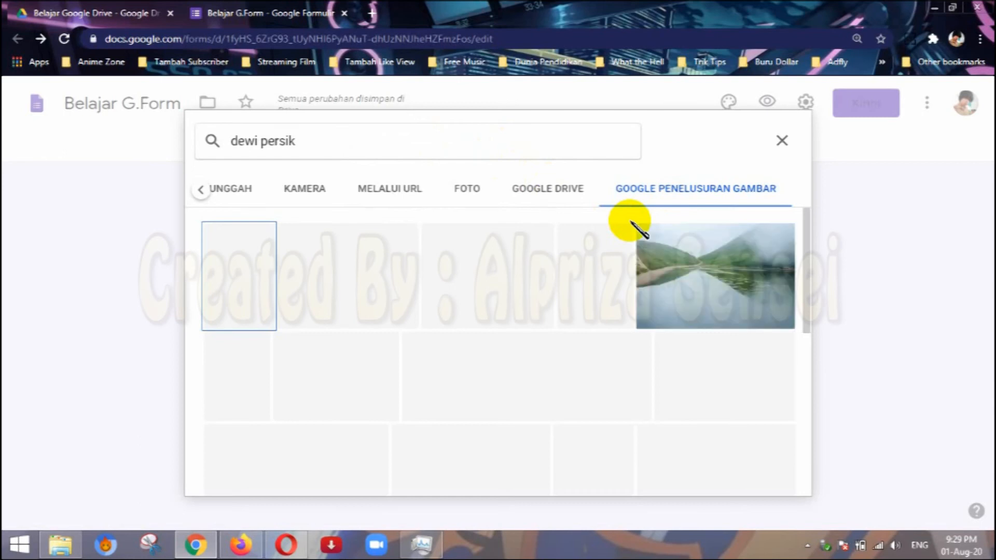
Insert the photo of the girl with a flower crown and white dress into the question, and check its placement.
scroll(485, 343, "down", 4)
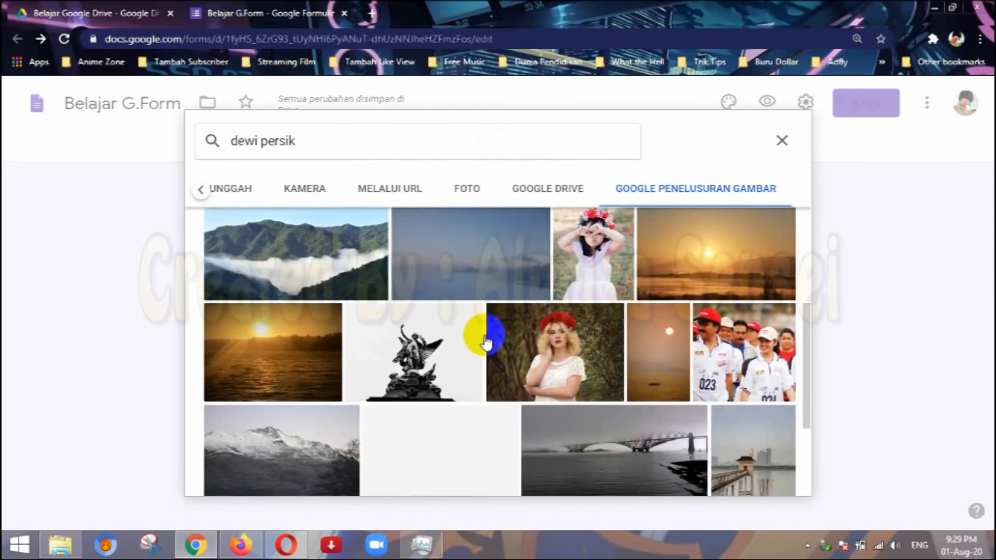
scroll(579, 337, "down", 3)
scroll(469, 264, "up", 5)
scroll(561, 347, "down", 5)
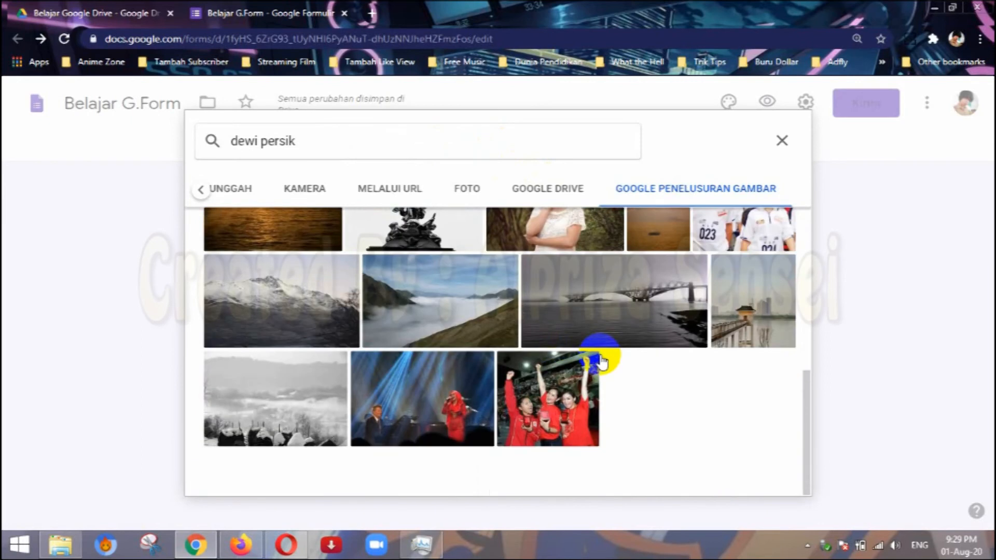
scroll(599, 361, "up", 5)
scroll(460, 346, "up", 2)
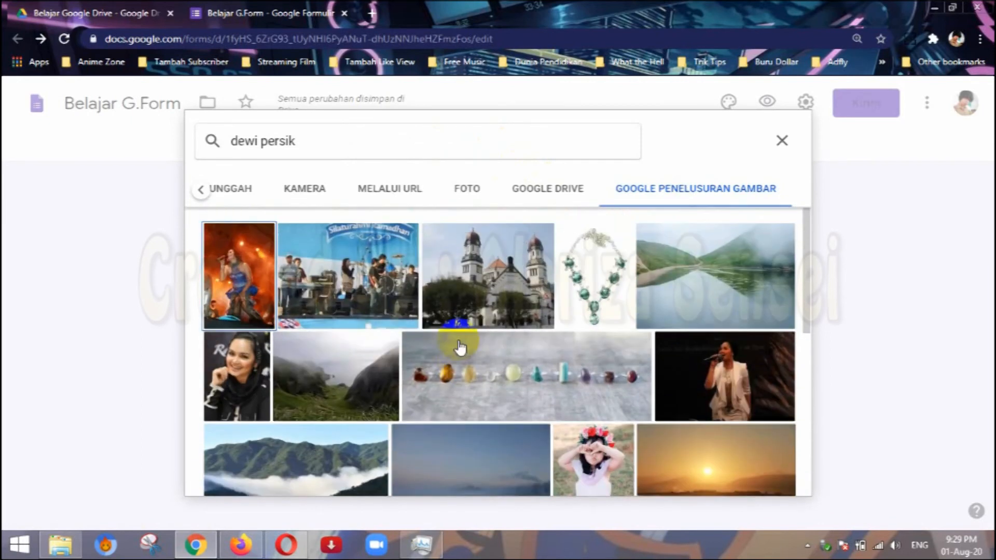
scroll(626, 399, "down", 3)
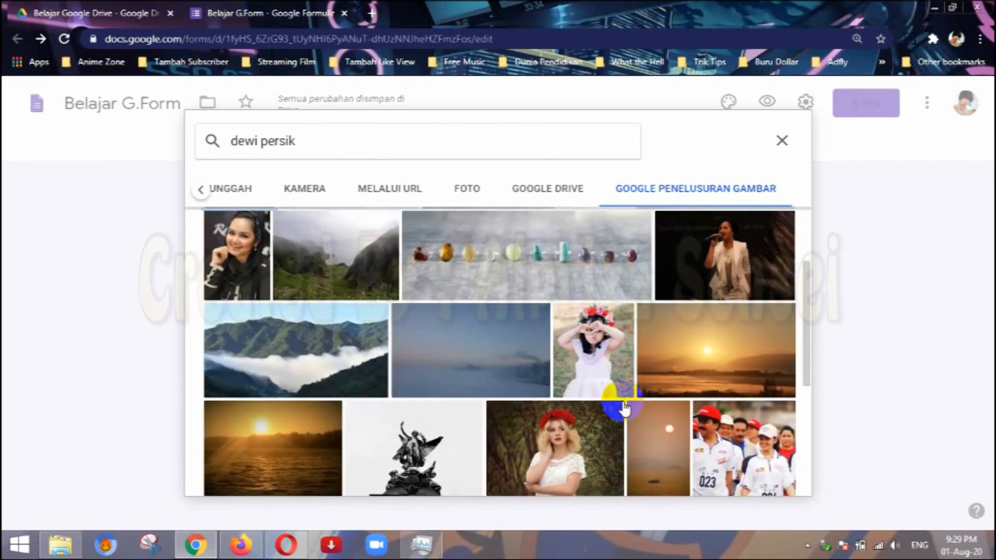
left_click(628, 336)
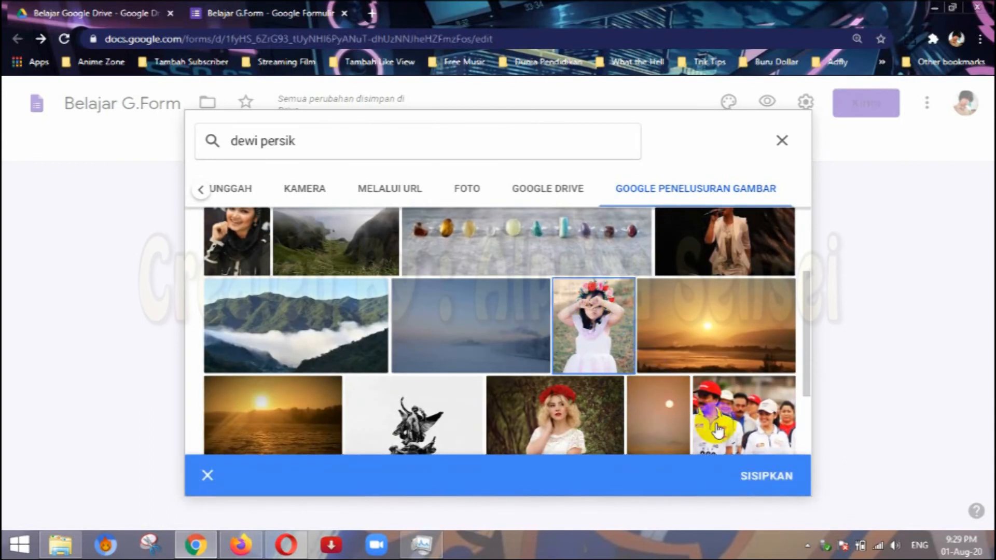
left_click(753, 475)
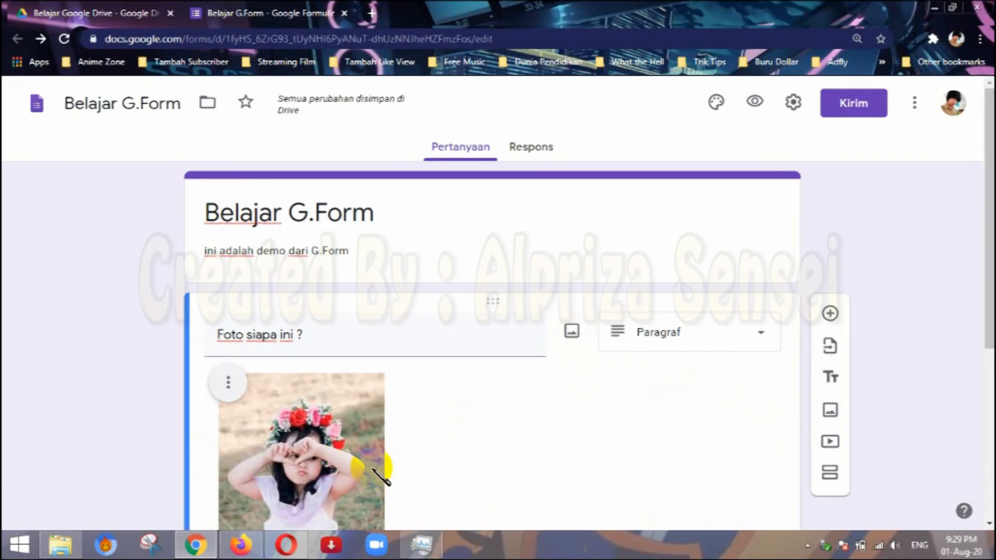
scroll(374, 471, "down", 4)
scroll(358, 425, "down", 2)
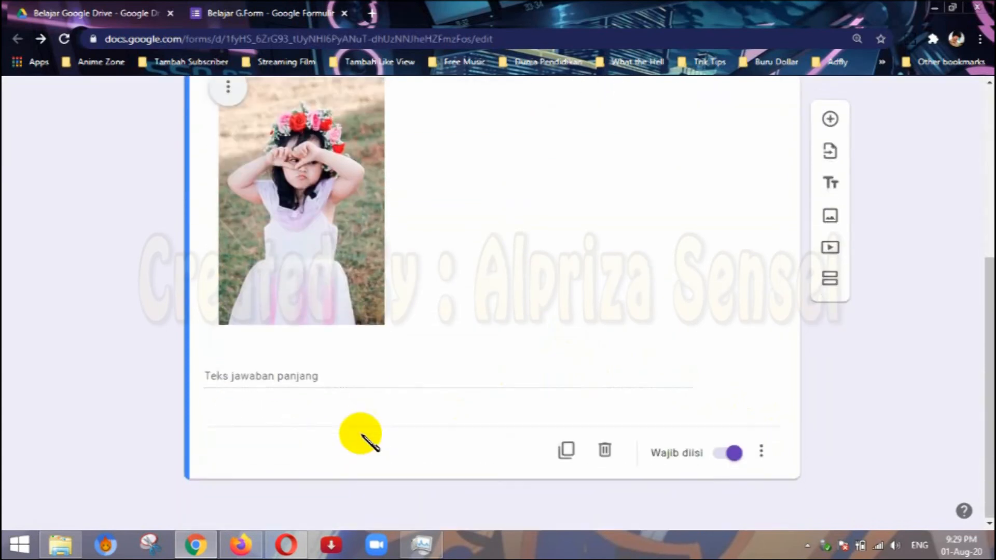
scroll(536, 282, "up", 6)
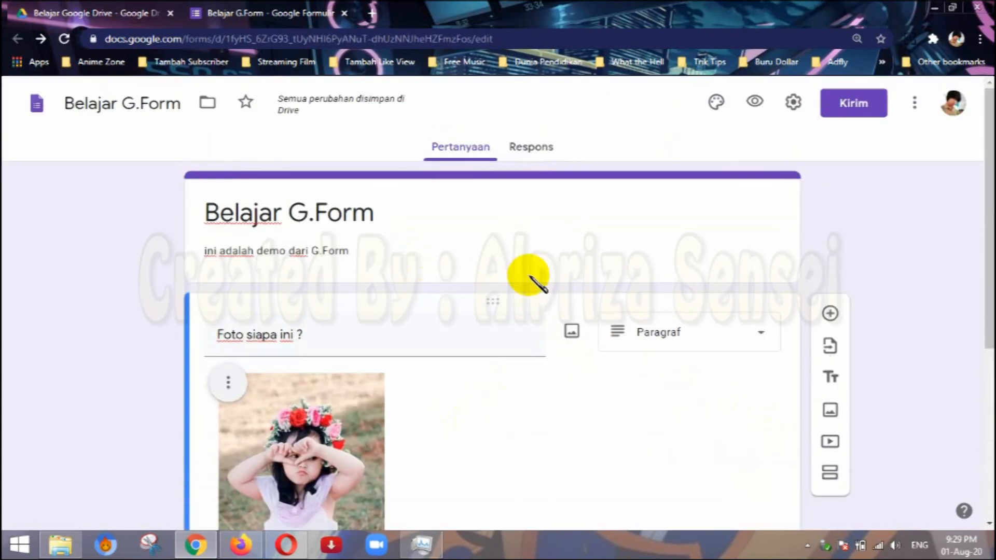
Preview the form, check the photo question and its answer field, and close the preview.
scroll(581, 363, "down", 5)
scroll(503, 342, "up", 5)
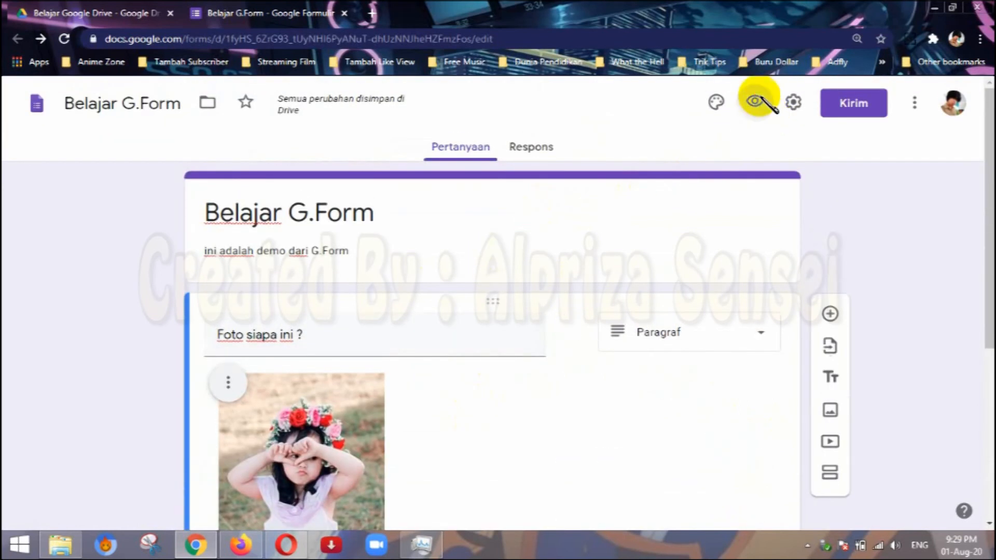
left_click(756, 101)
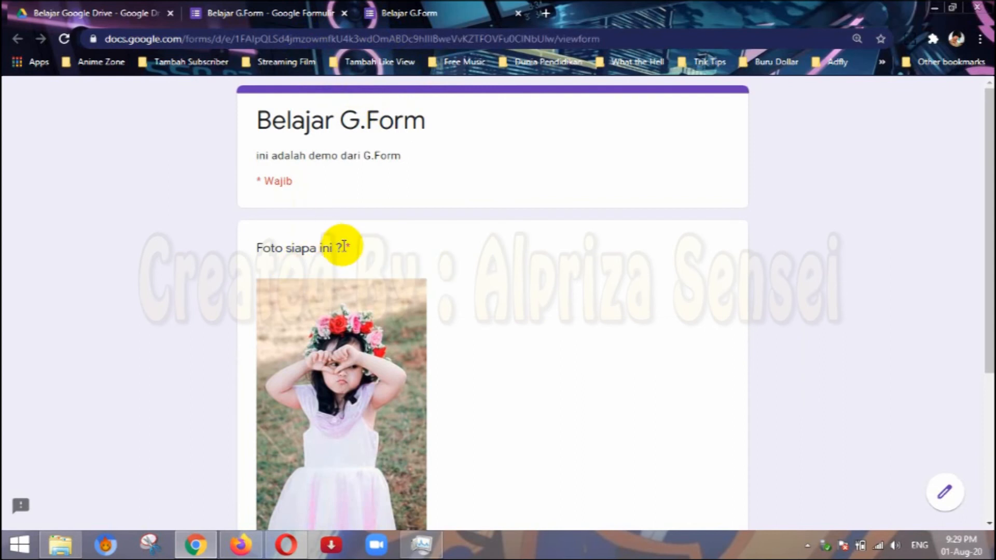
scroll(362, 360, "down", 4)
left_click(315, 326)
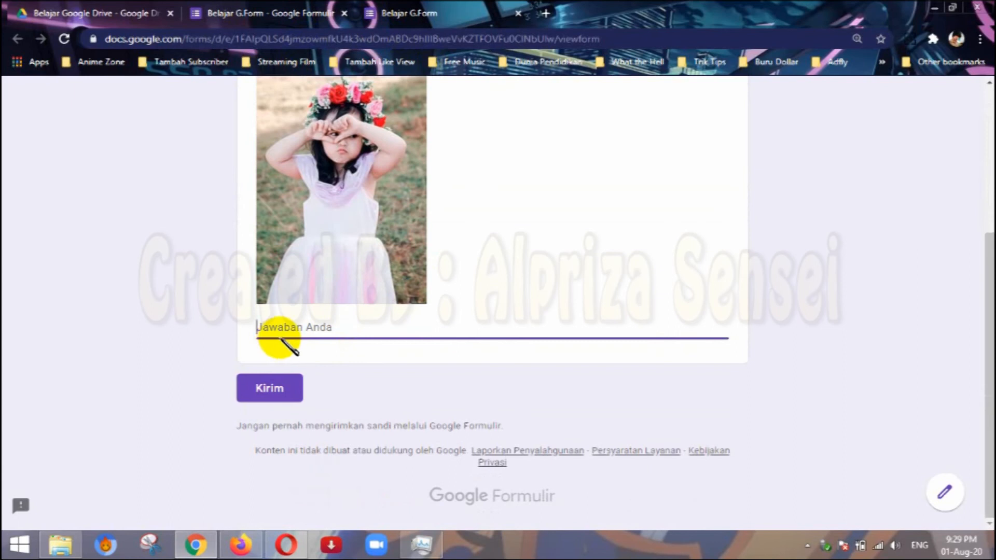
scroll(342, 306, "up", 4)
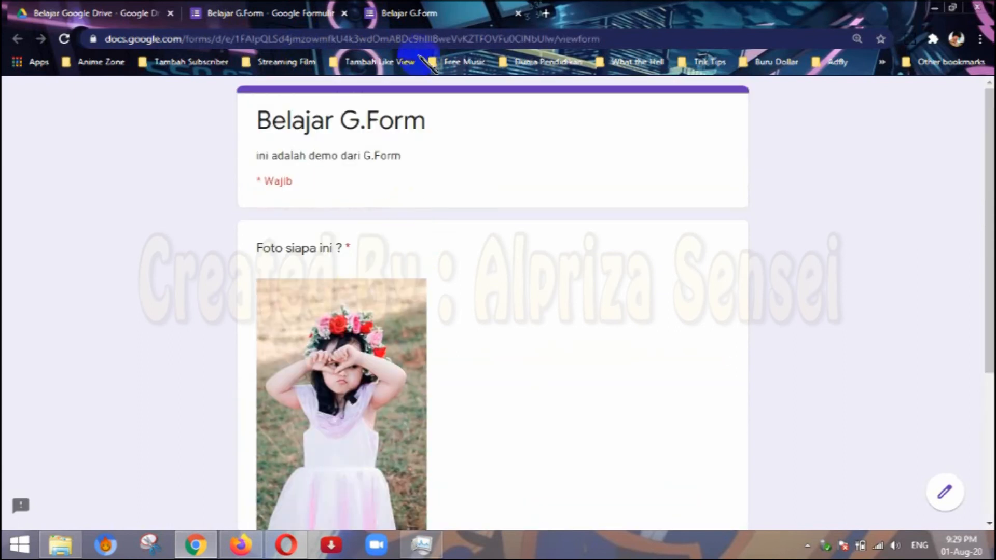
left_click(518, 13)
Try the right, centre and left alignments on the photo in the "Foto siapa ini ?" question.
scroll(564, 424, "down", 4)
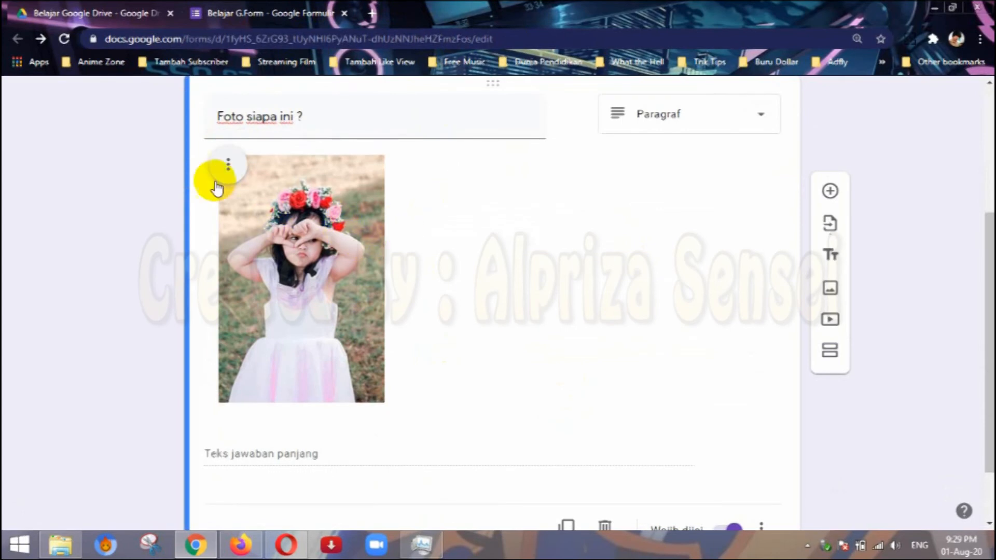
left_click(258, 201)
left_click(422, 223)
left_click(229, 165)
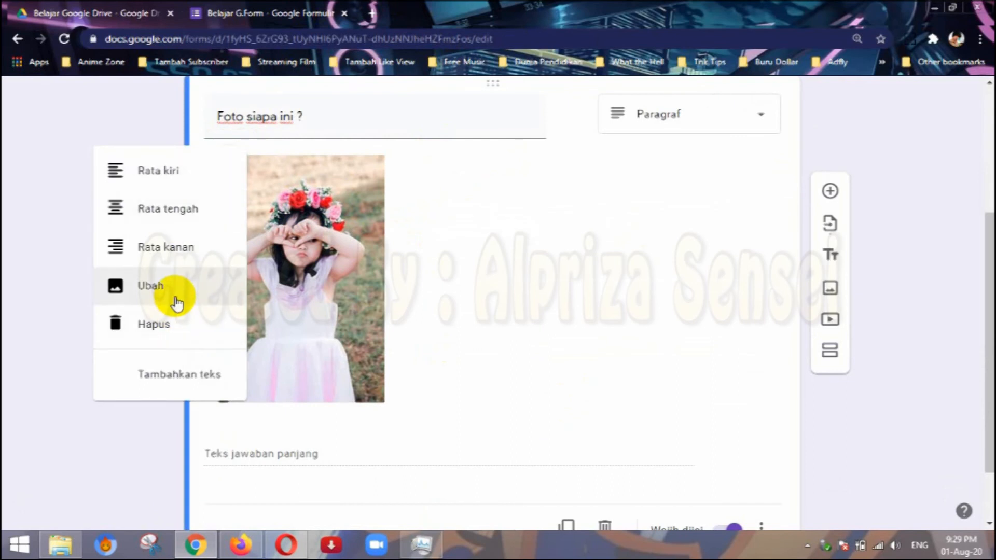
left_click(175, 254)
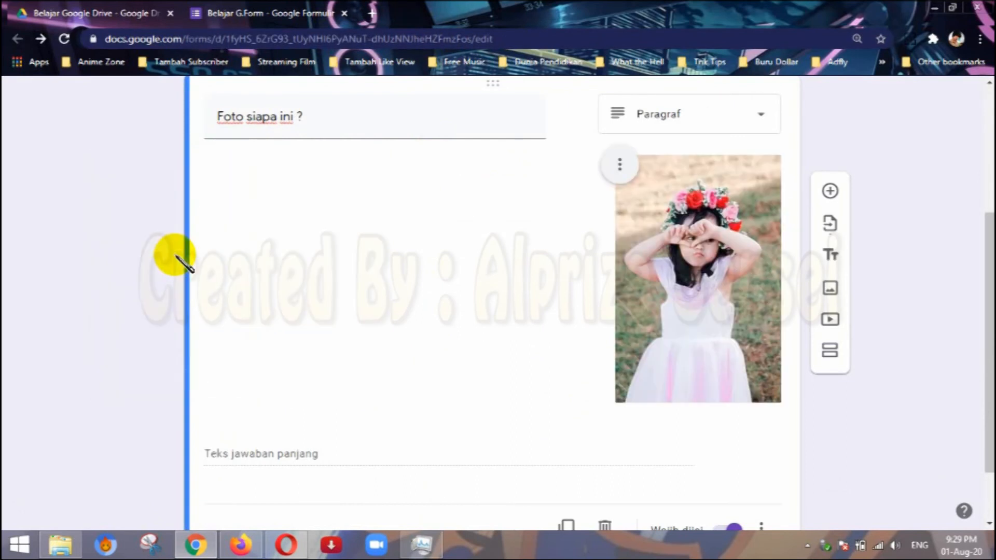
left_click(619, 169)
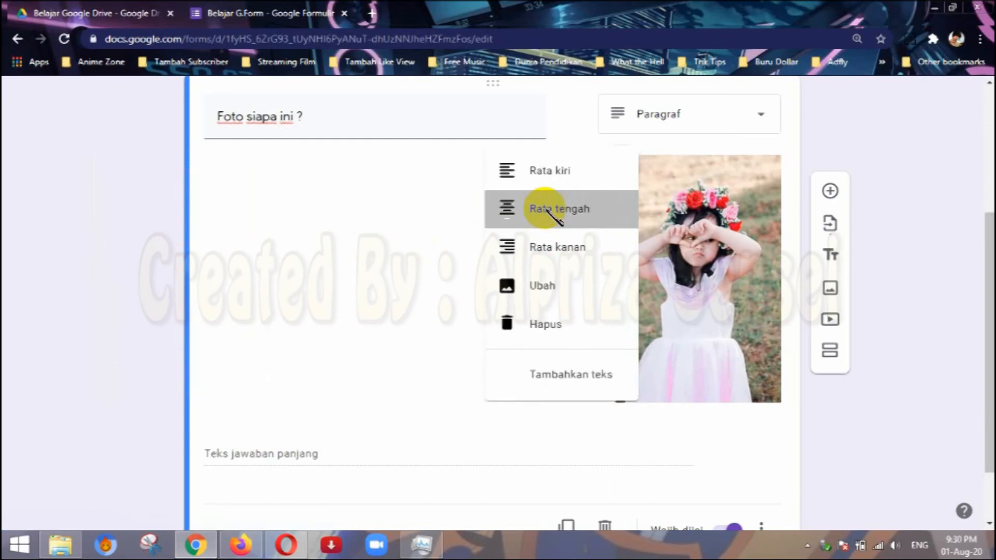
left_click(540, 205)
left_click(421, 164)
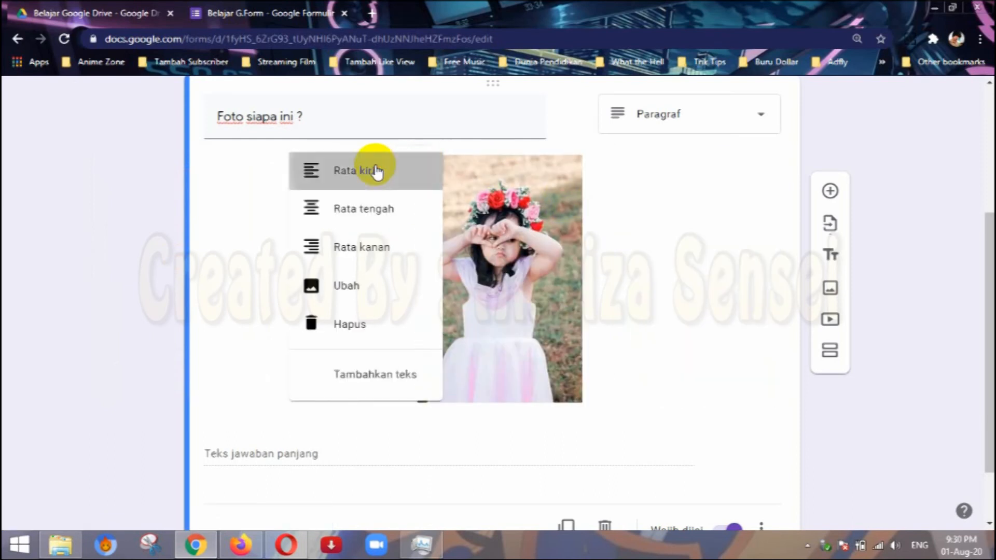
left_click(374, 169)
Delete the photo from the question and change the question text to "Video apa ini ?".
left_click(222, 169)
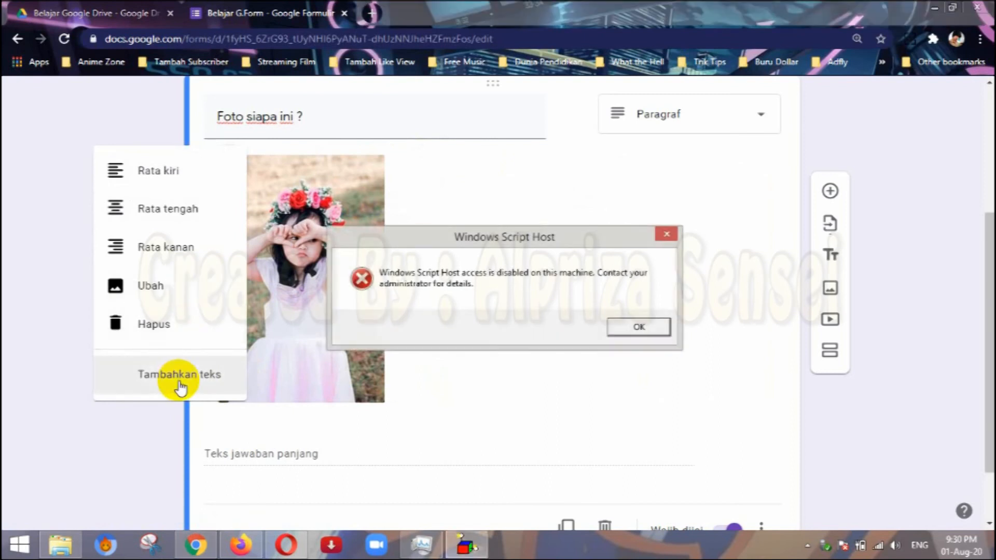
left_click(182, 332)
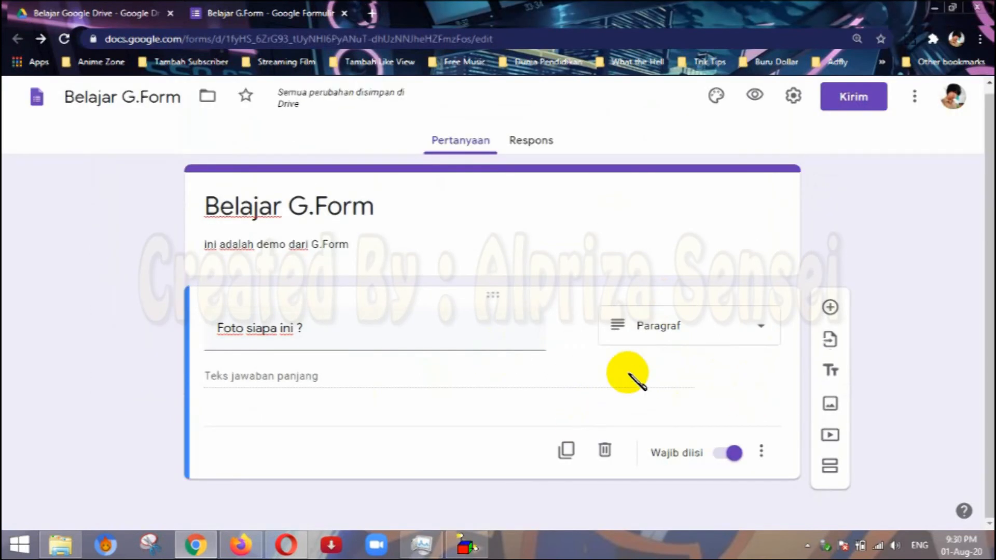
left_click_drag(391, 326, 167, 322)
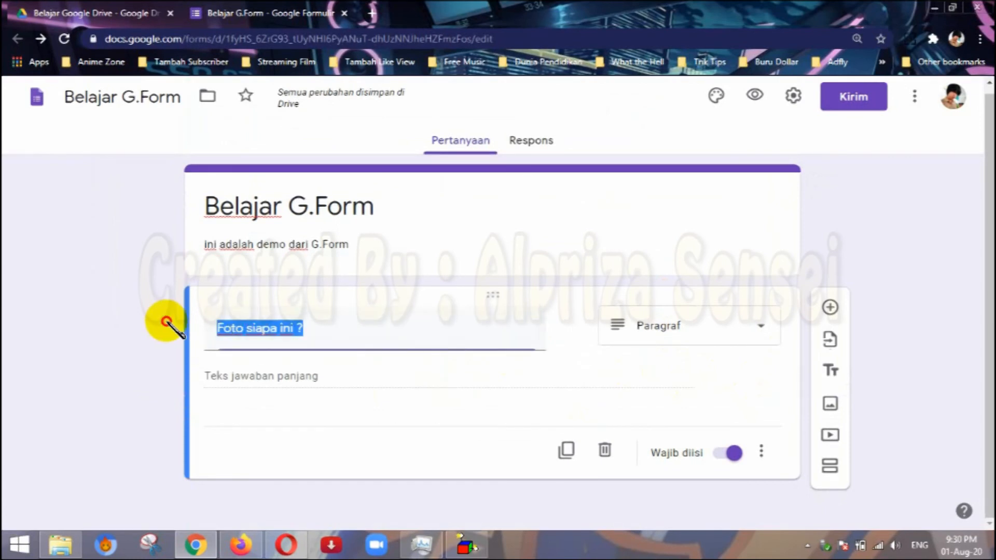
type("Video apa n")
key("BackSpace")
type("ini ?")
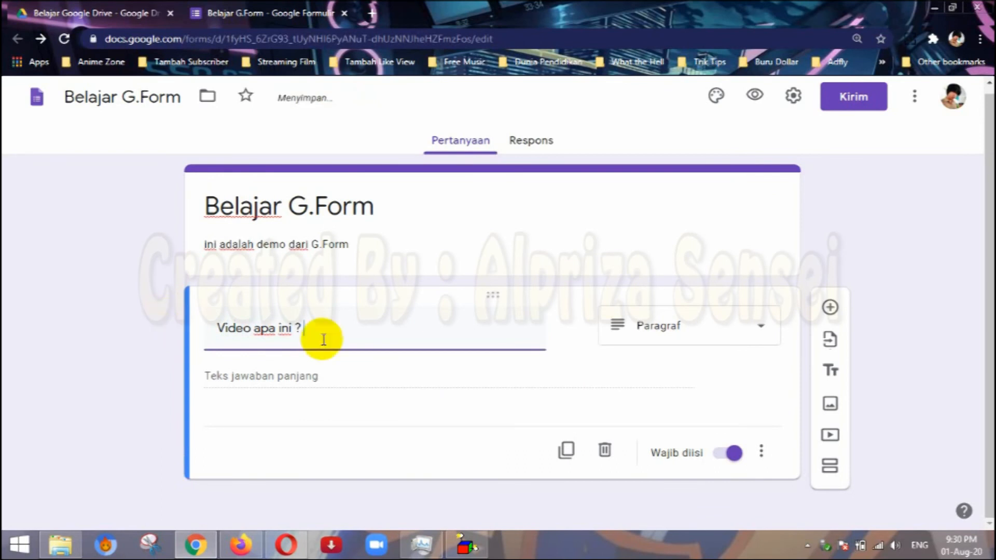
left_click(694, 331)
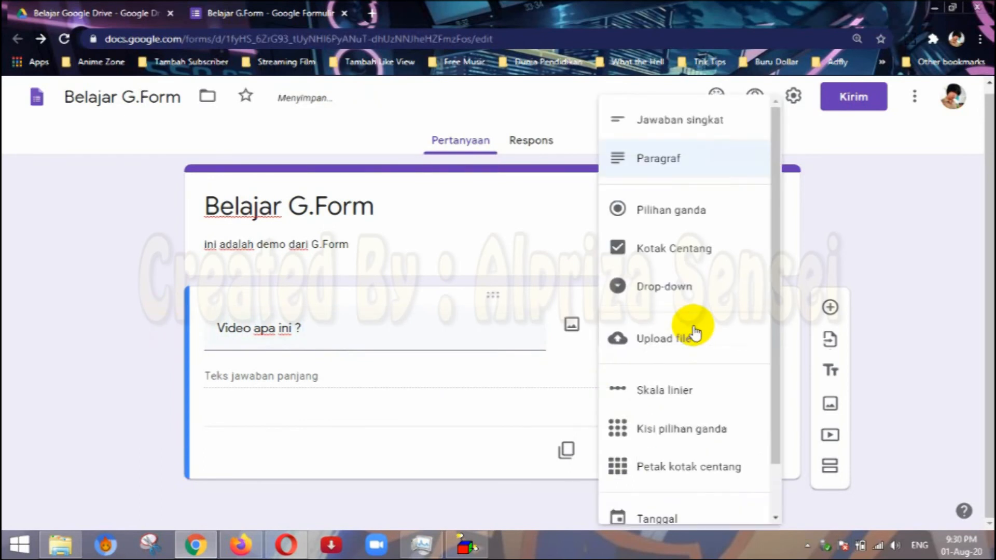
scroll(692, 267, "down", 1)
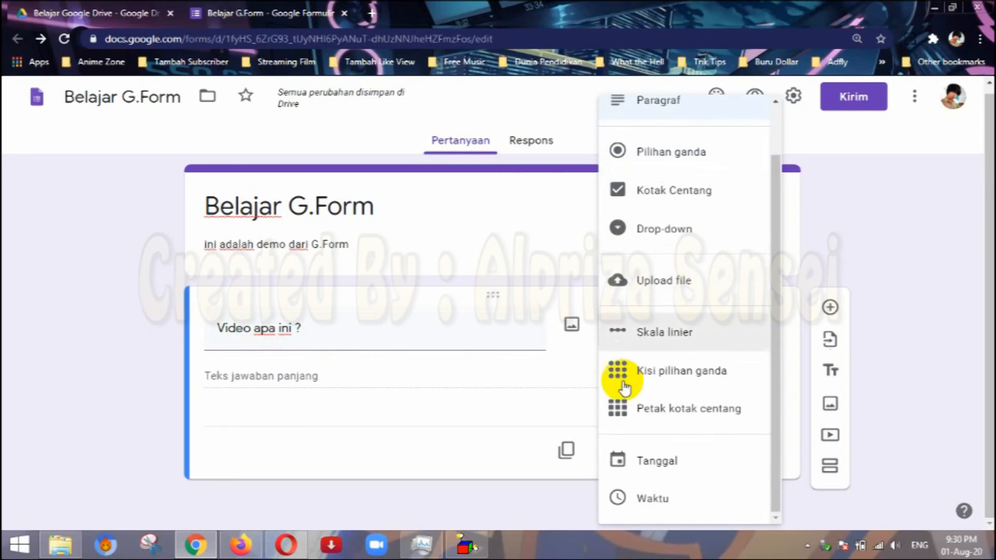
left_click(593, 348)
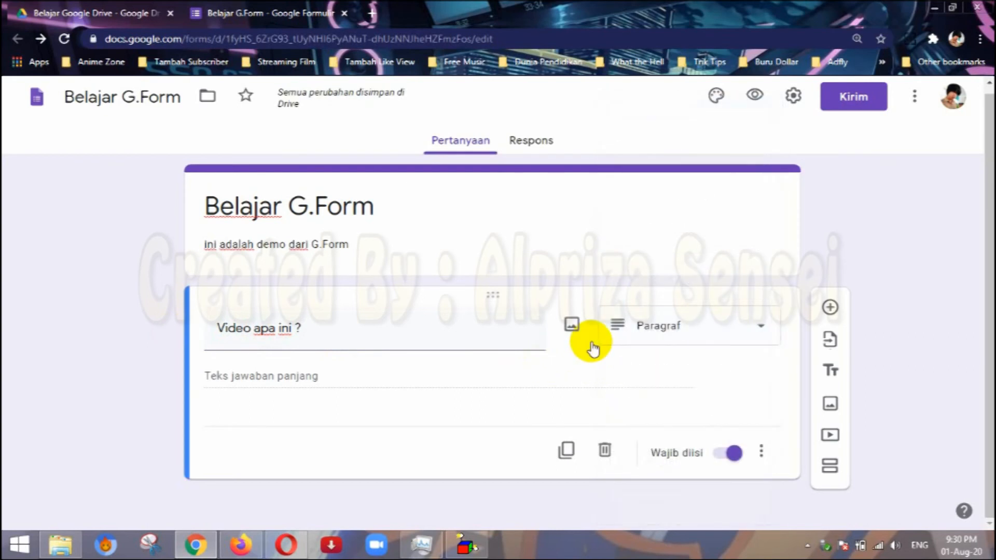
Start adding a video to the form and compare the YouTube search and URL options.
left_click(830, 437)
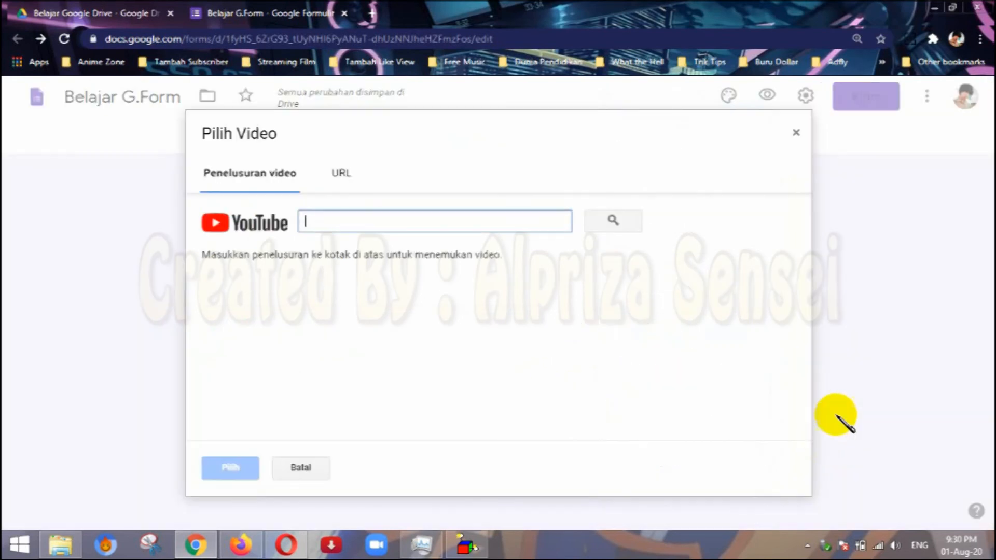
left_click(336, 175)
left_click(273, 182)
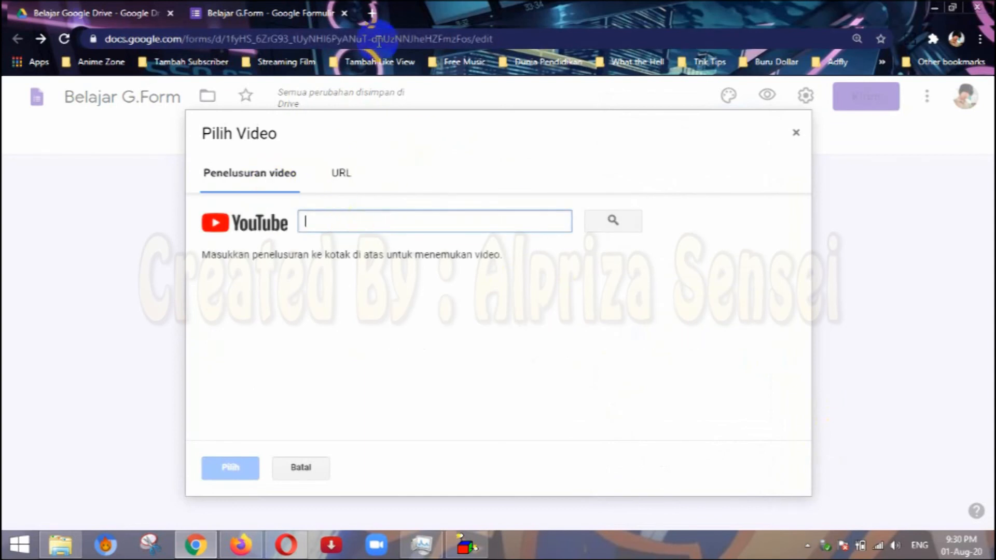
Open YouTube in a new browser tab and copy the link of the video "Véhicules de rue voitures cartoon eau ferme avec récolte".
left_click(375, 13)
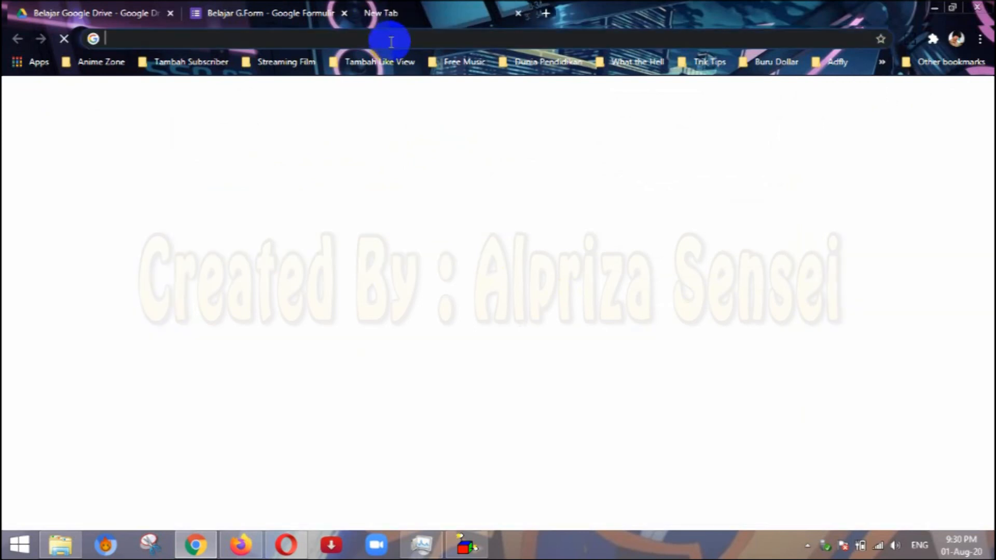
left_click(389, 40)
type("y")
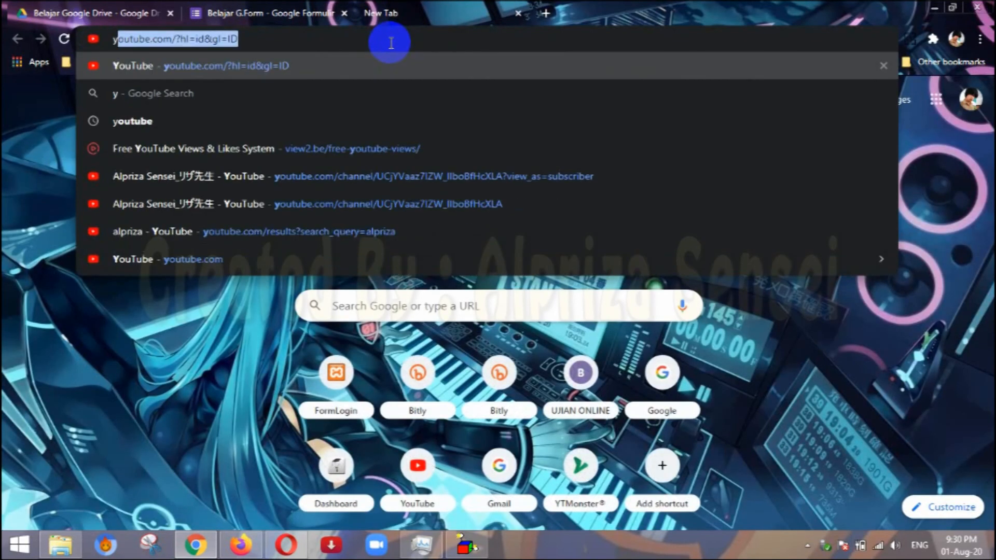
key("Return")
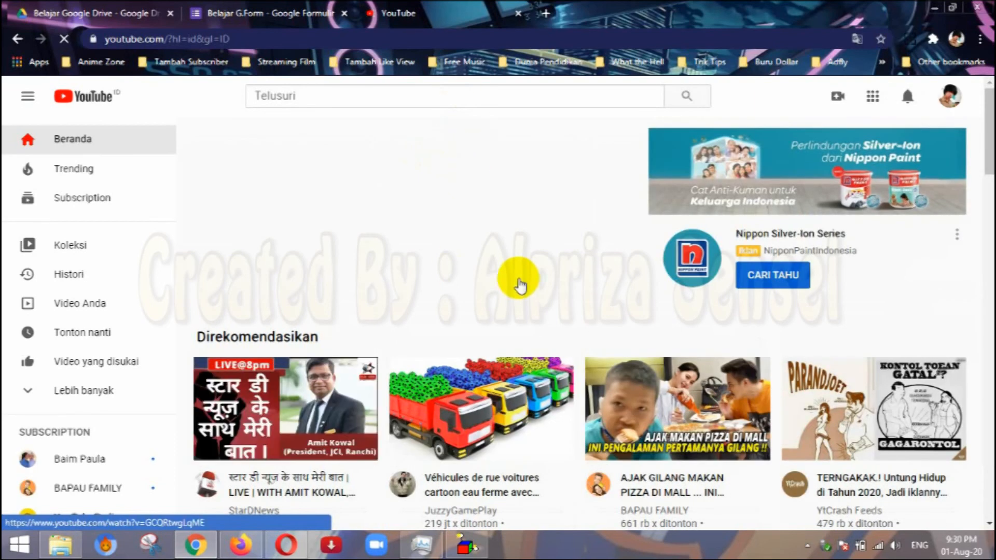
scroll(451, 399, "down", 3)
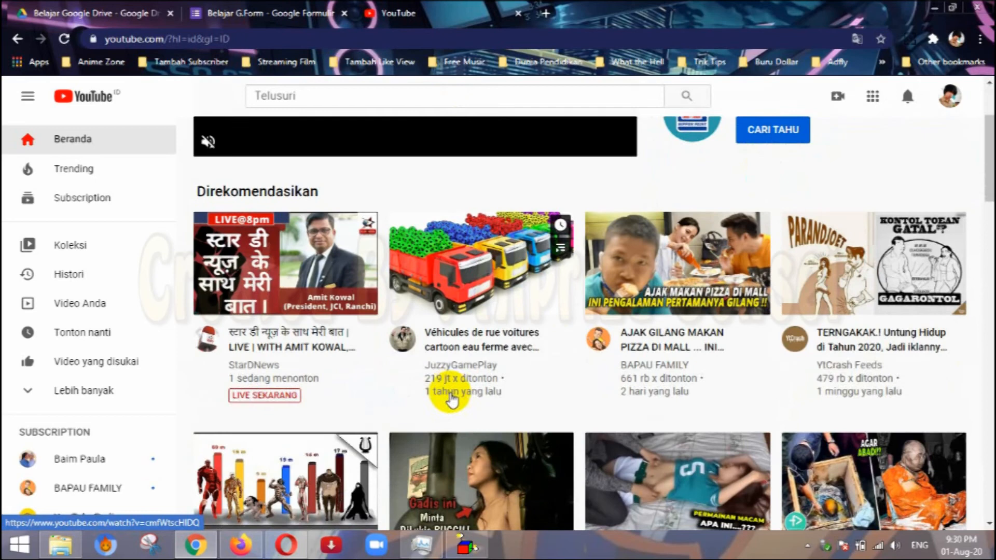
scroll(476, 373, "up", 1)
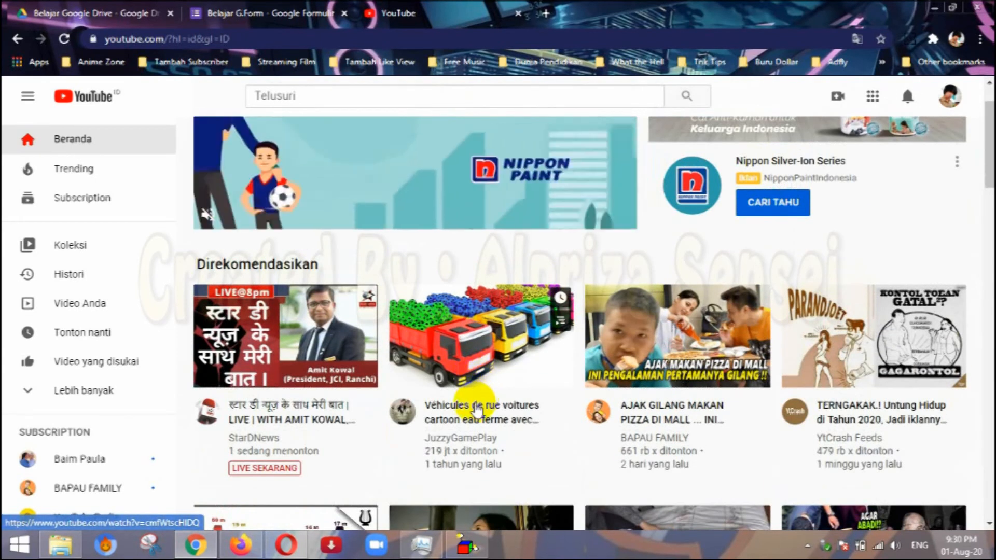
left_click(477, 408)
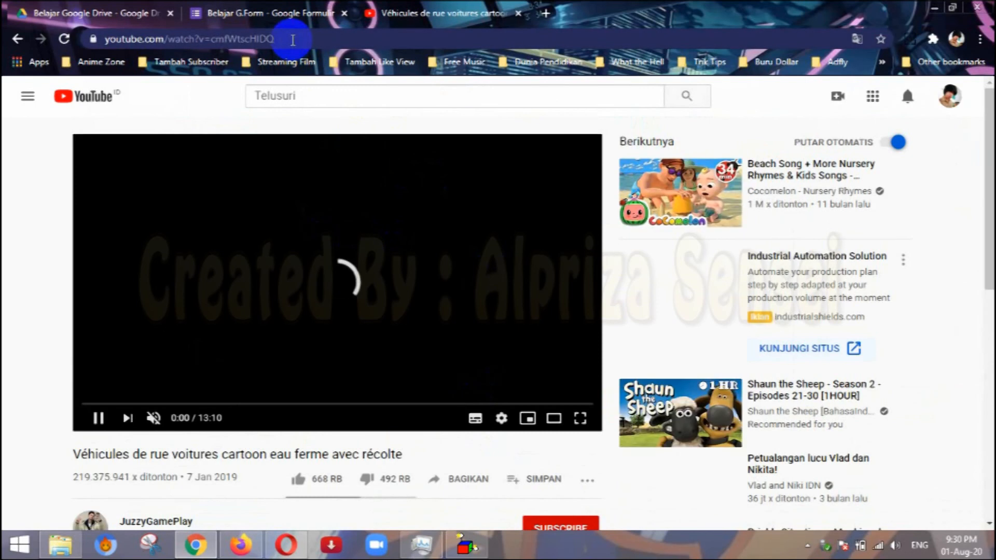
left_click(293, 38)
key("ctrl+c")
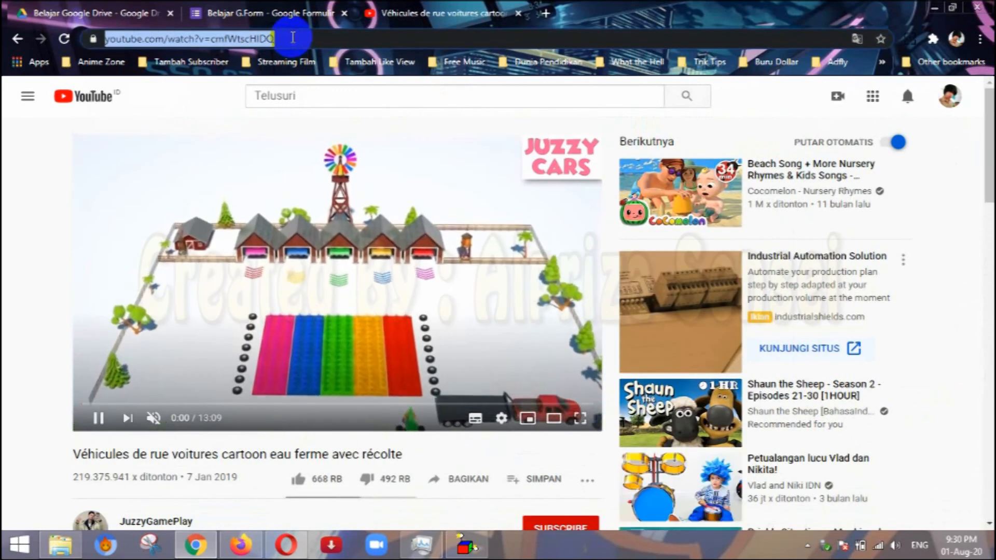
Back in the form's video picker, search YouTube for the copied link and insert the matching video.
left_click(274, 10)
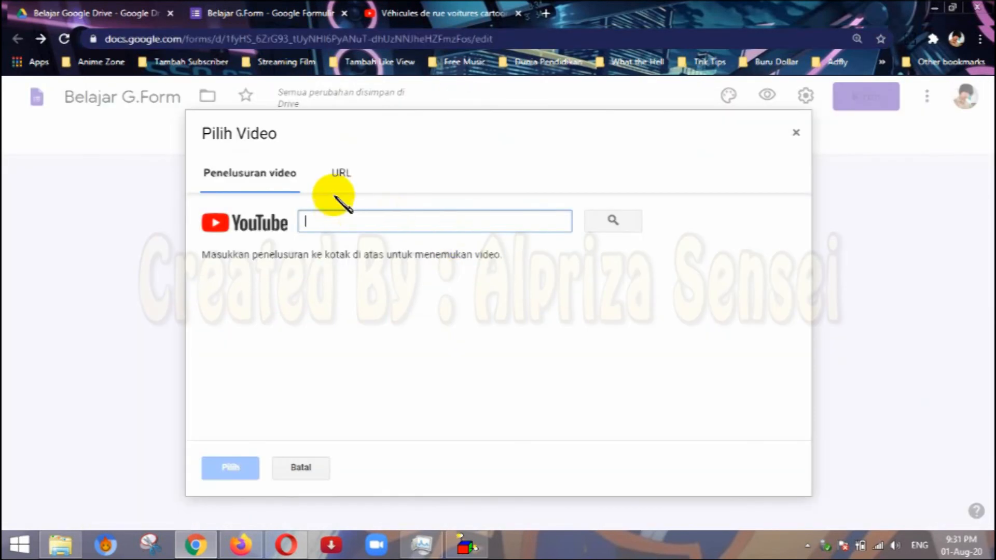
left_click(340, 179)
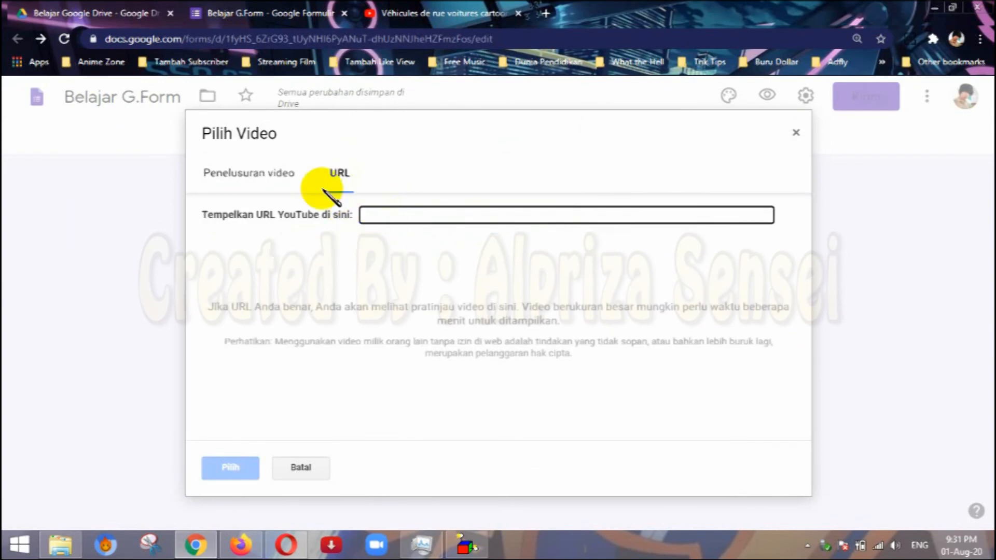
left_click(278, 179)
key("ctrl+v")
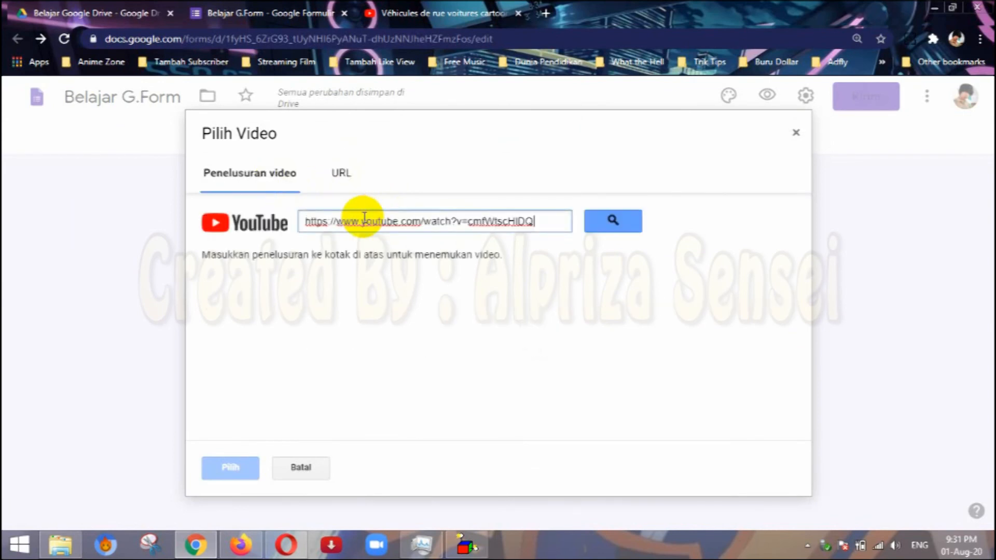
left_click(611, 220)
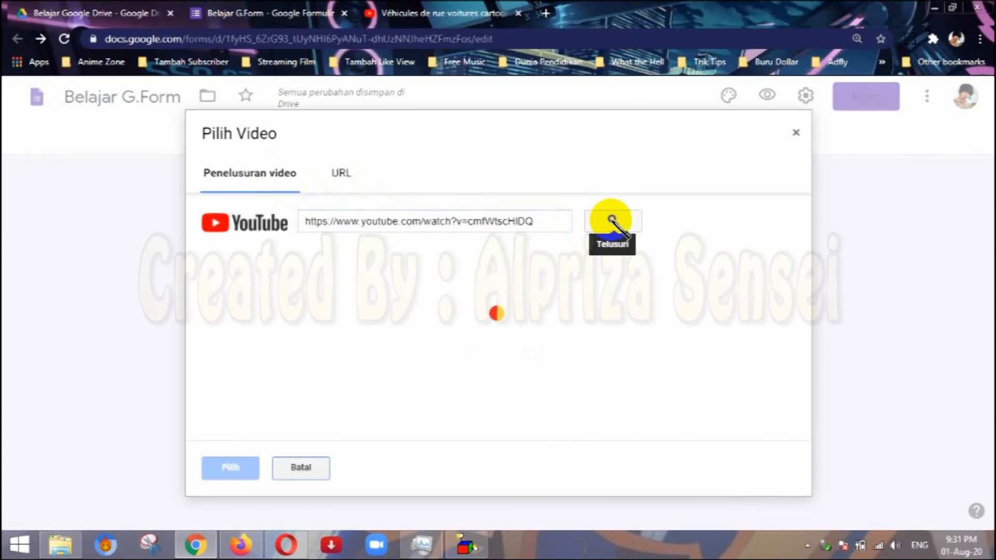
left_click(331, 291)
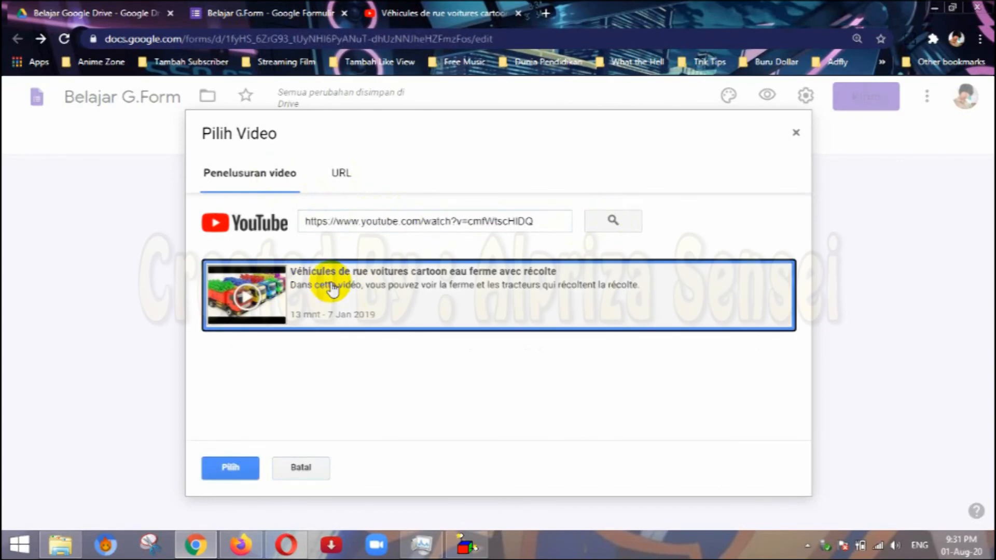
left_click(234, 468)
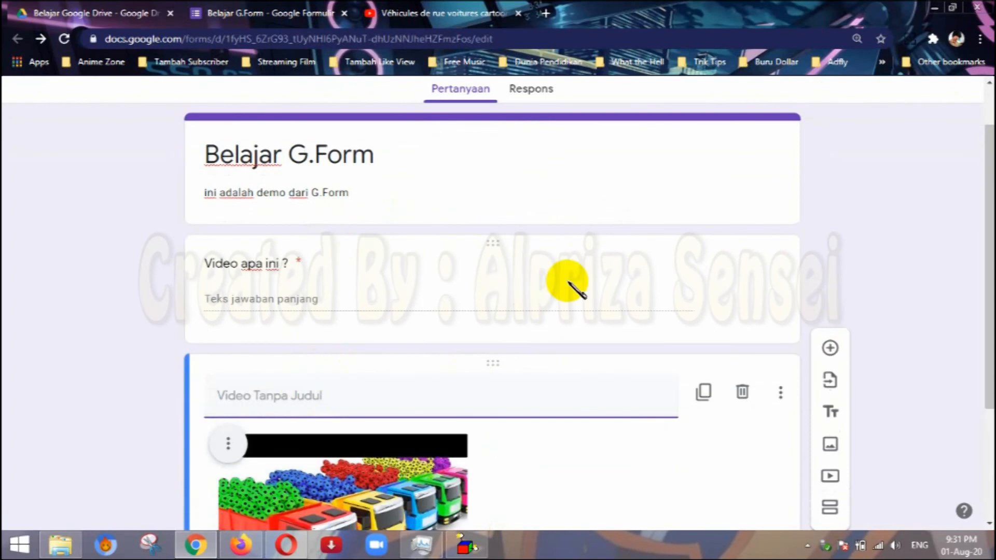
Title the inserted video block "Video apa ini ?".
left_click(353, 290)
scroll(373, 270, "down", 5)
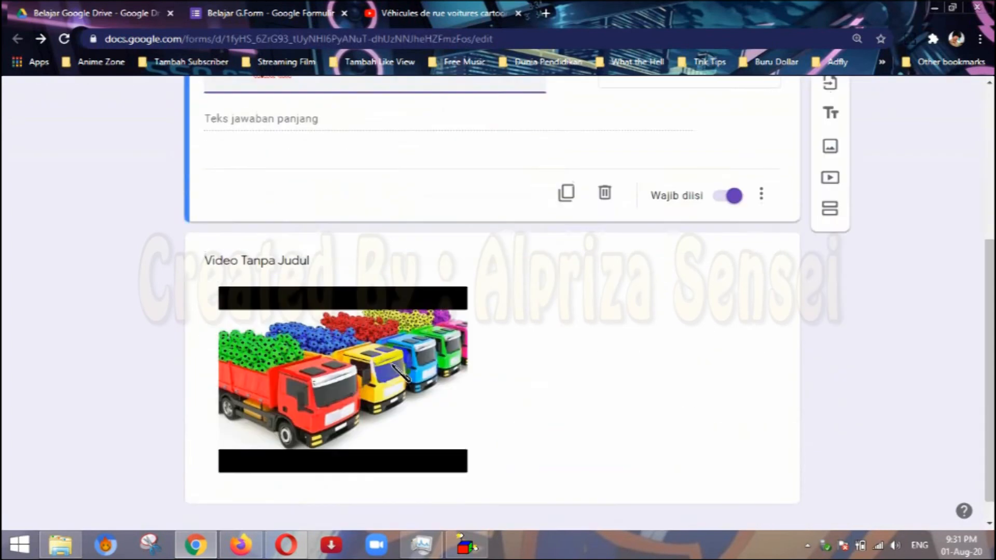
left_click(399, 248)
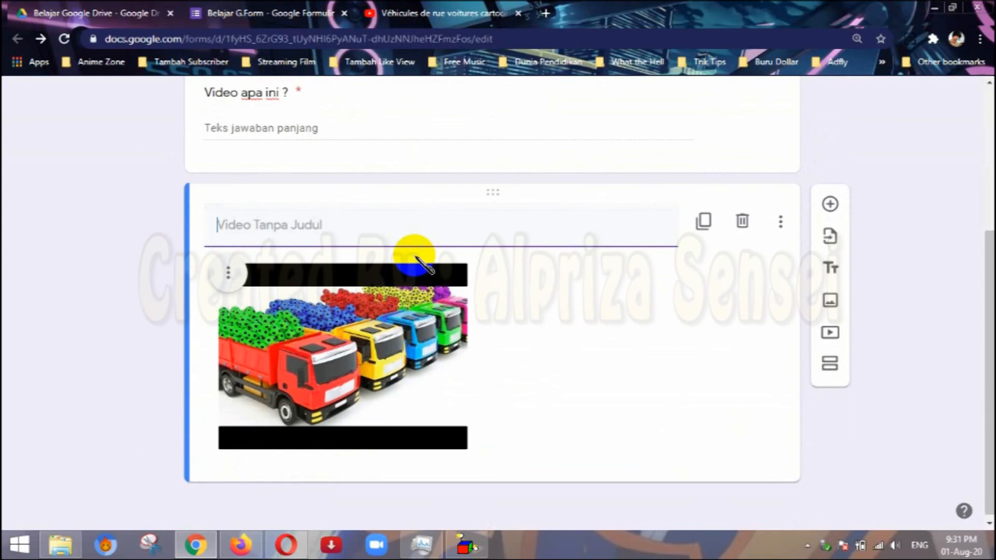
type("Video apa i")
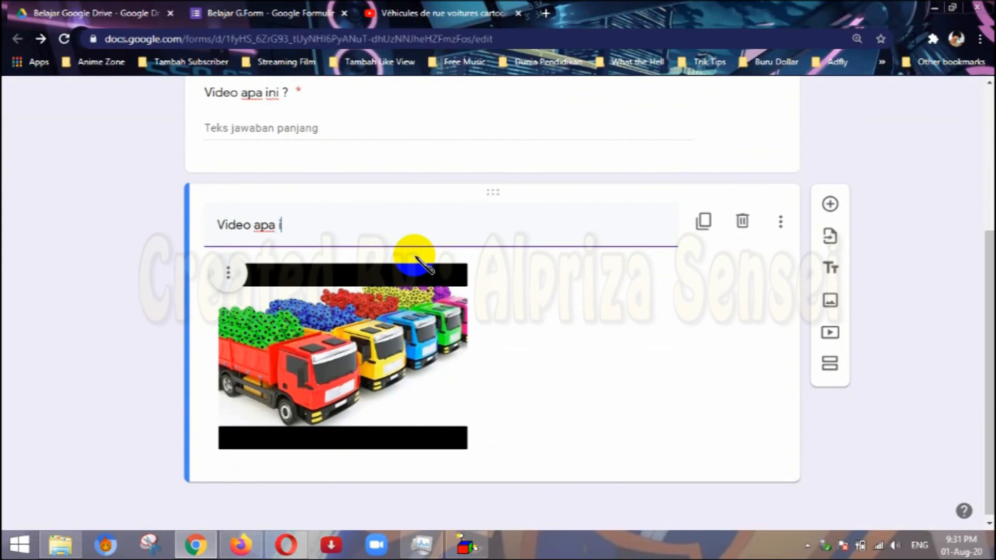
type("ni")
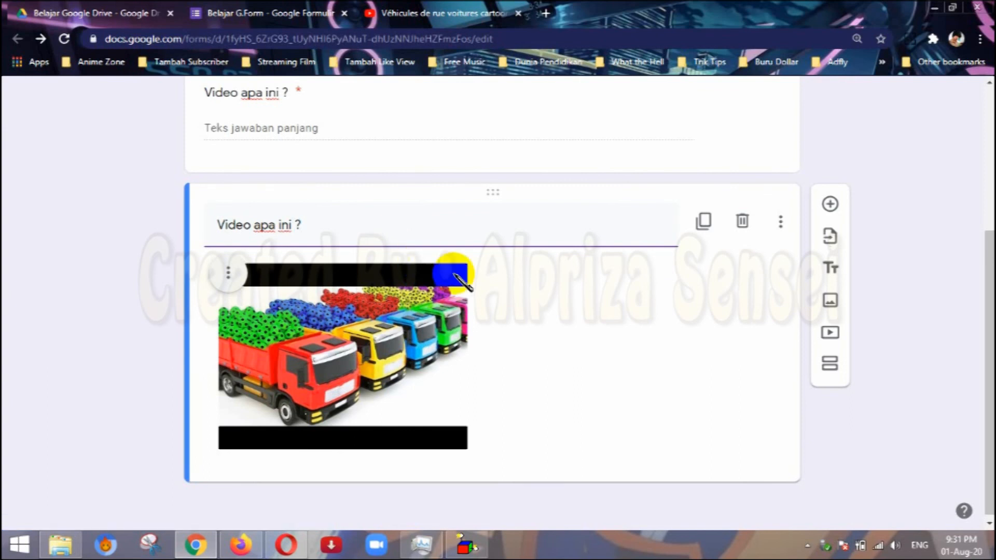
Replace the paragraph question's text with "Perhatikan video di bawah, dan jawab pada kolom jawaban !".
scroll(329, 405, "down", 1)
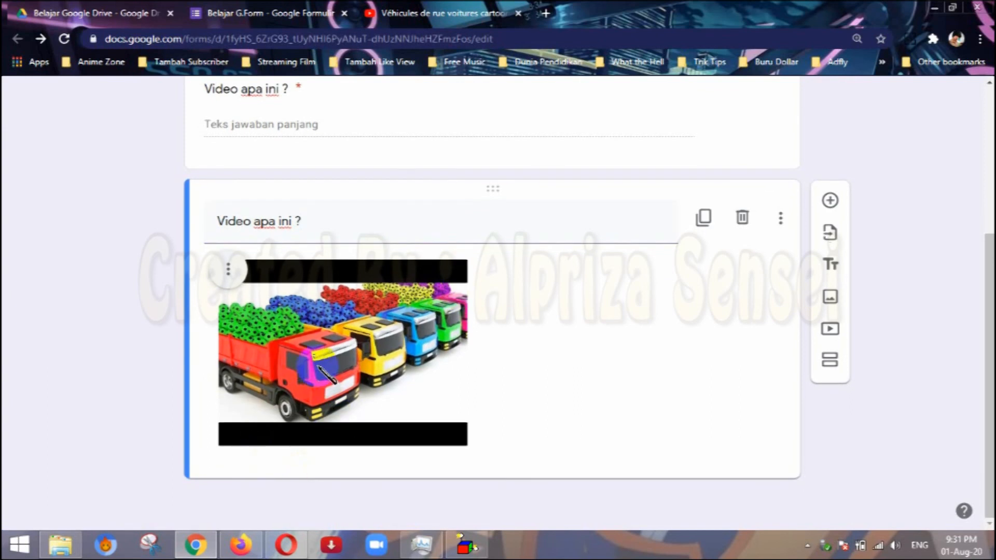
scroll(542, 307, "up", 4)
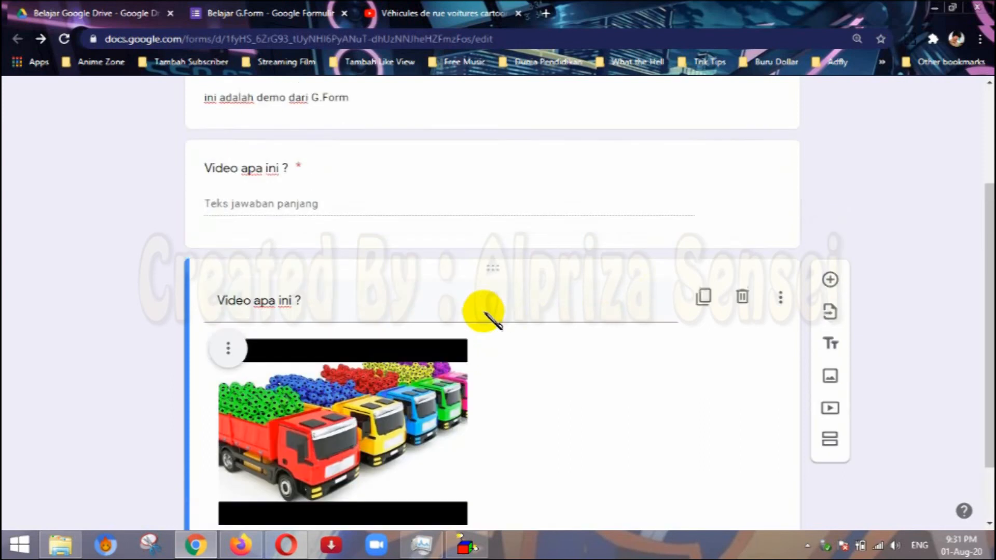
left_click(265, 285)
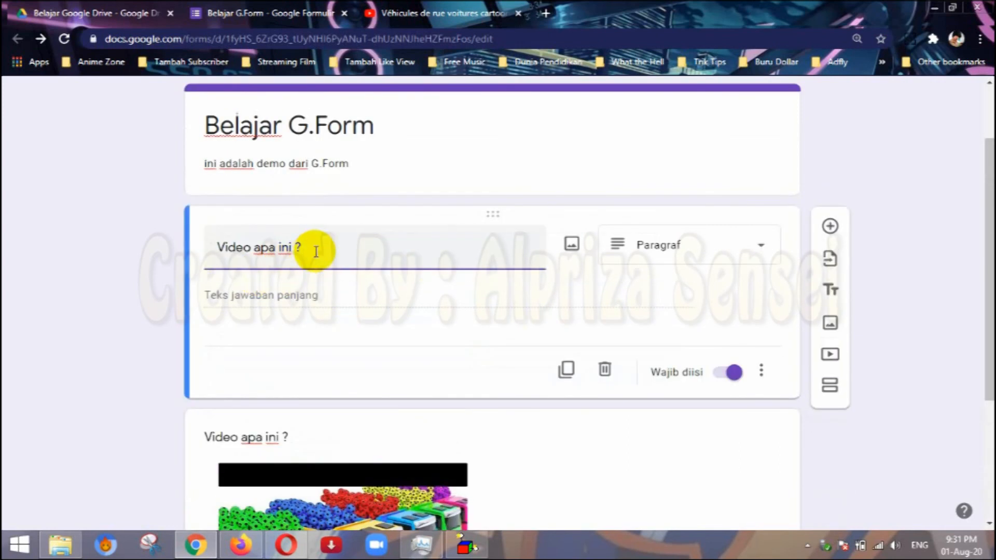
key("ctrl+a")
key("BackSpace")
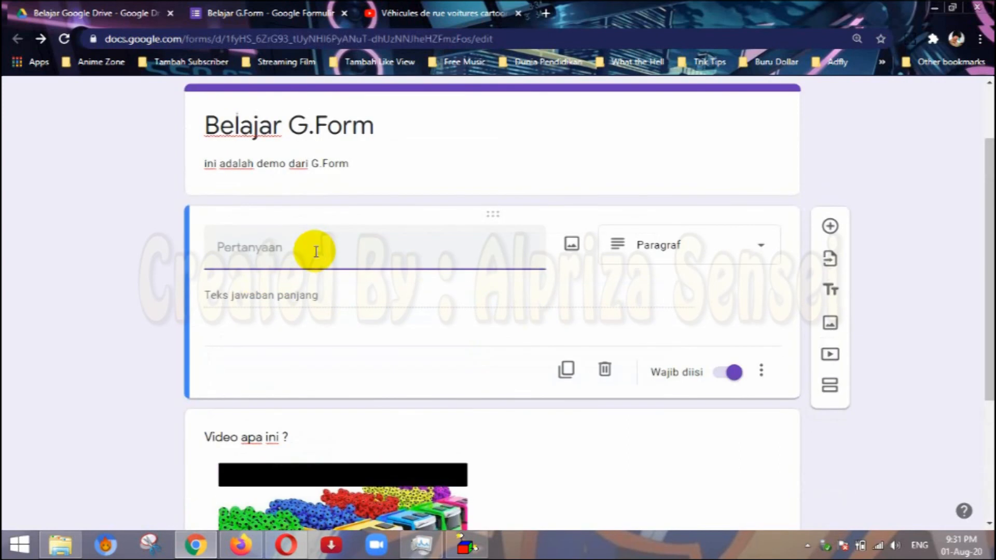
type("Perhatikan")
type("b")
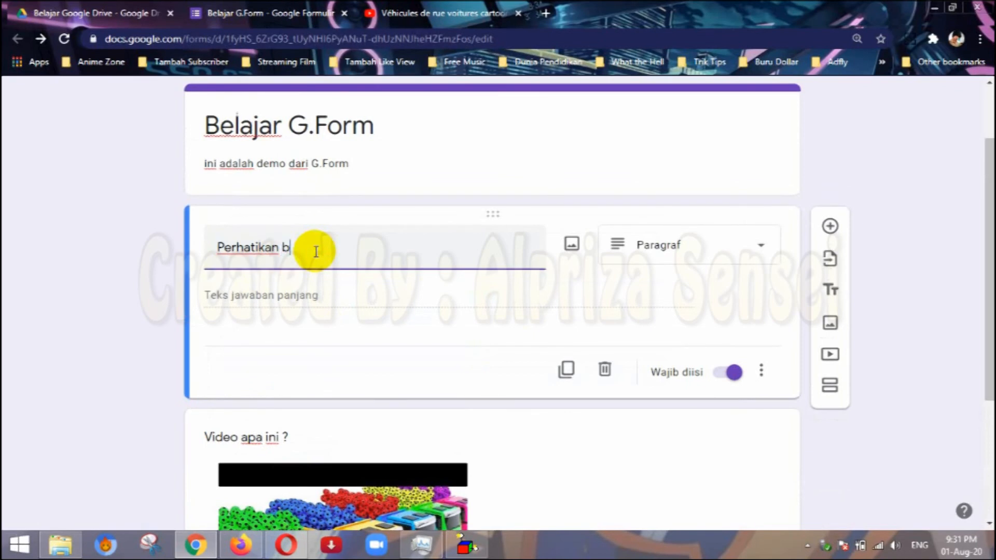
type("i")
type("video di bawah, dan jawab pada kol")
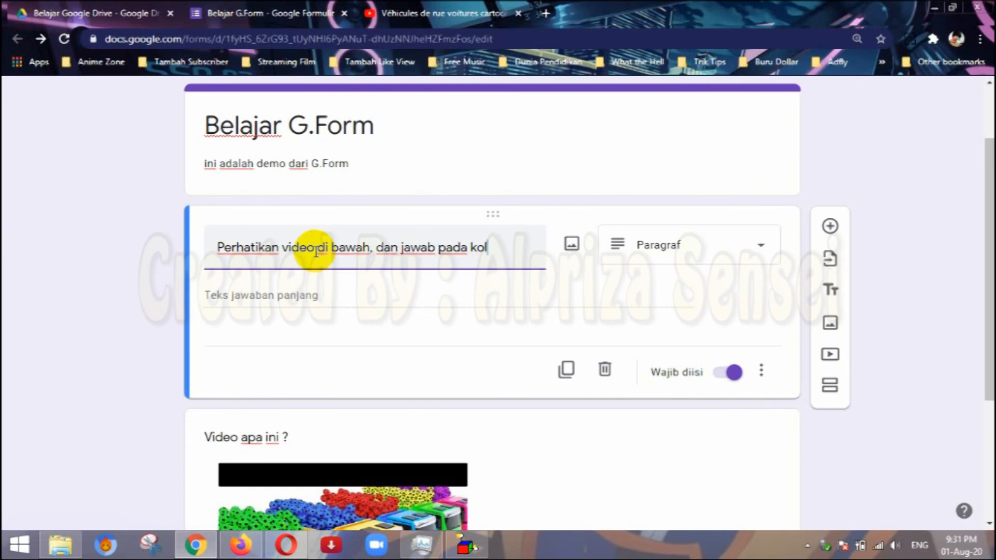
type("i")
key("BackSpace")
type("om")
key("BackSpace")
type("jawaban !")
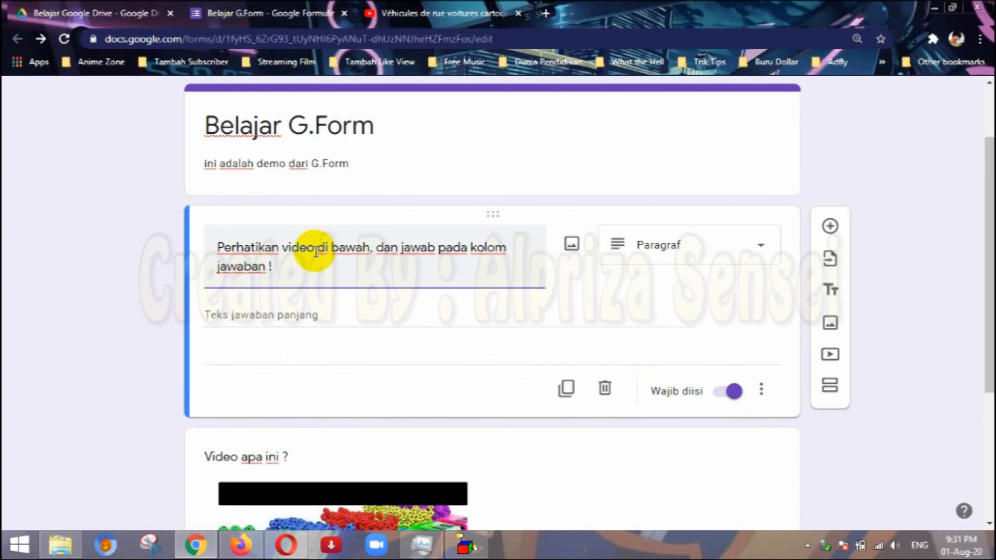
left_click(334, 320)
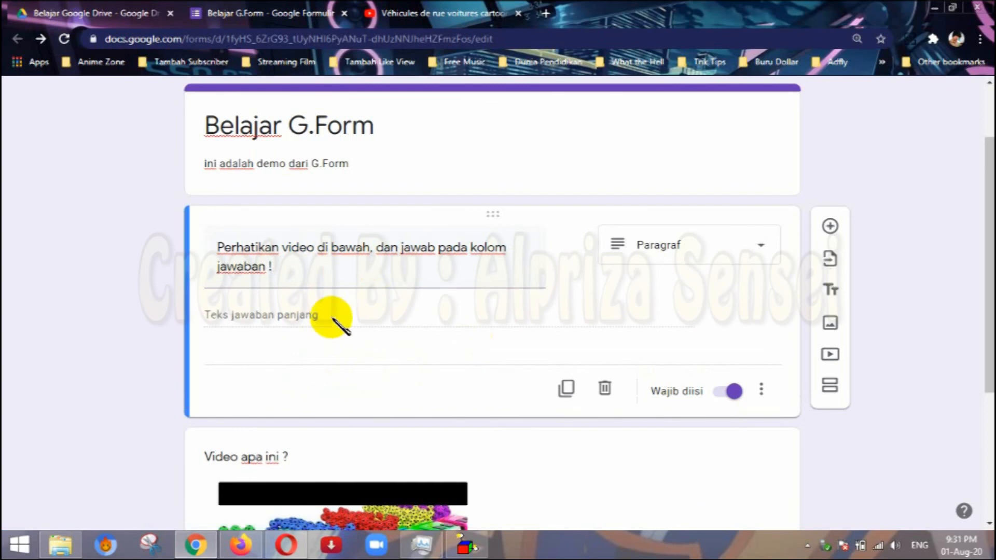
Open the form's preview and close the YouTube video page to view the question with its video.
scroll(381, 335, "down", 4)
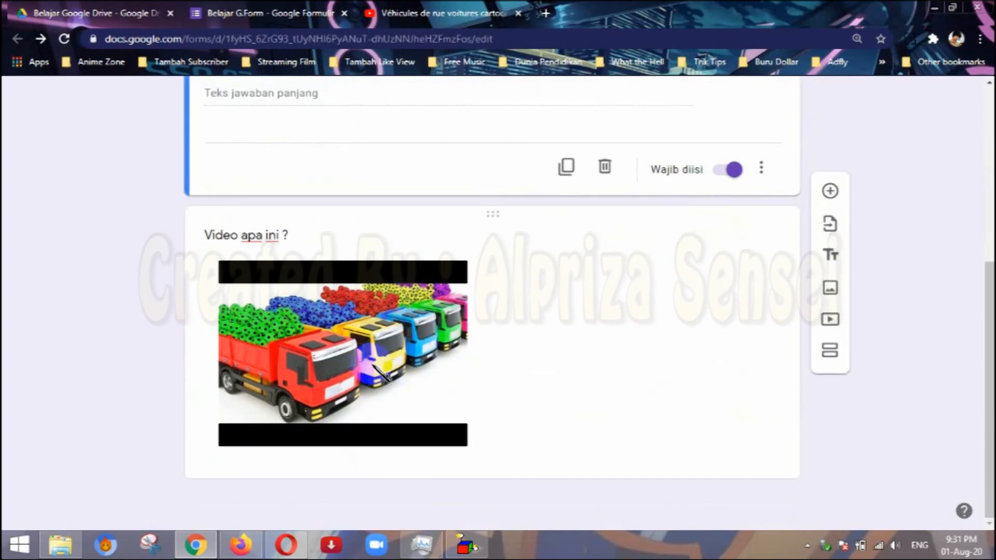
scroll(334, 363, "up", 3)
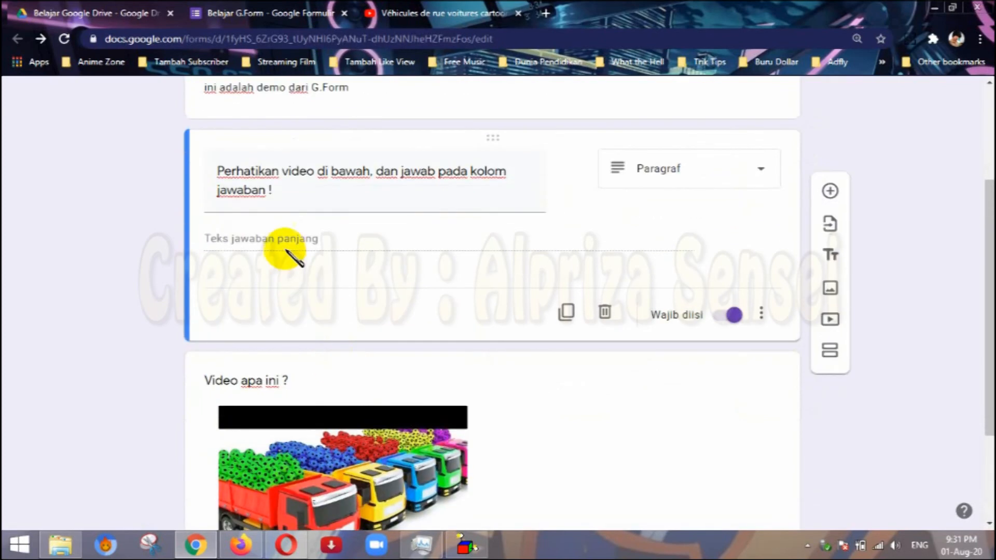
scroll(284, 244, "up", 3)
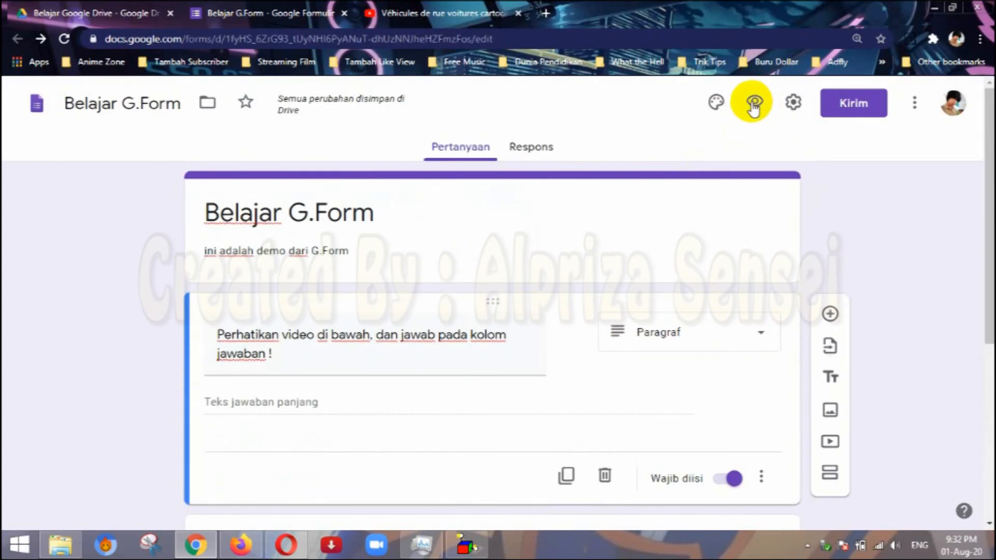
left_click(753, 103)
left_click(669, 14)
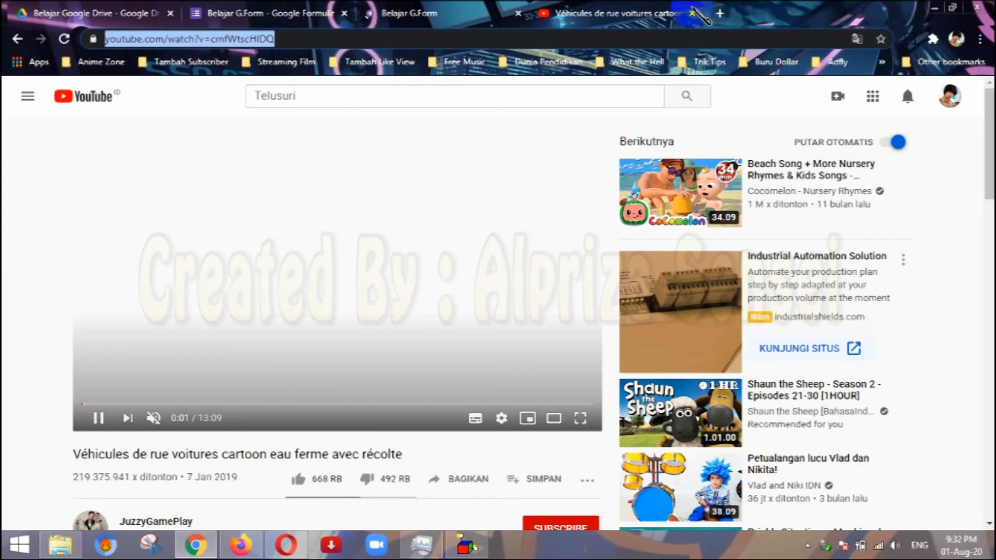
left_click(701, 13)
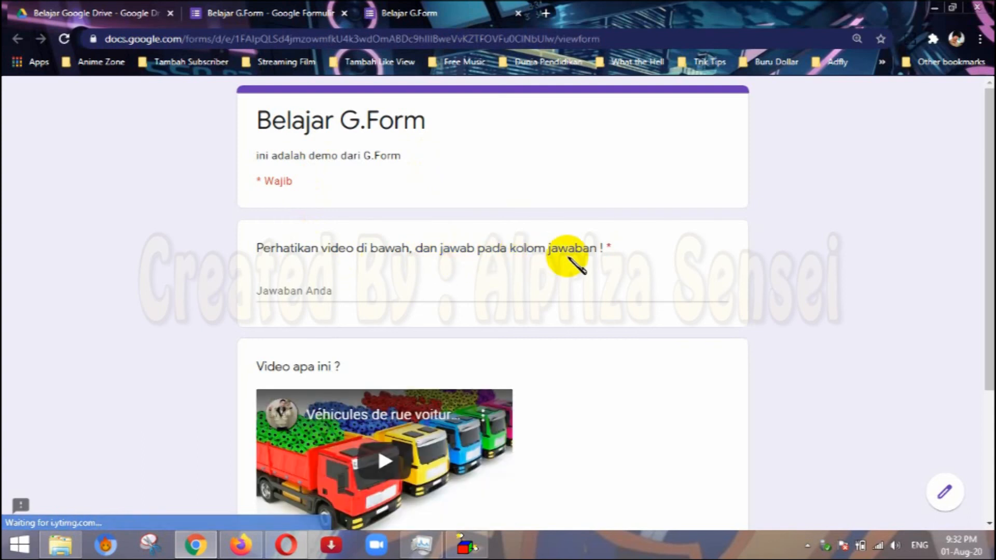
Try the answer "ddadadadadad" in the preview, check the video below it, and leave the preview without submitting.
type("ddadadadadad")
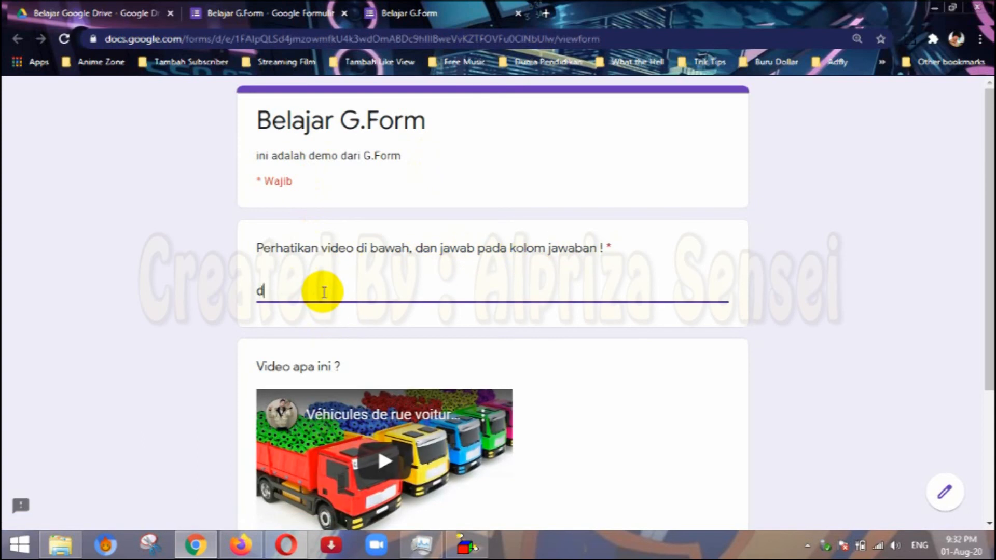
scroll(321, 349, "down", 3)
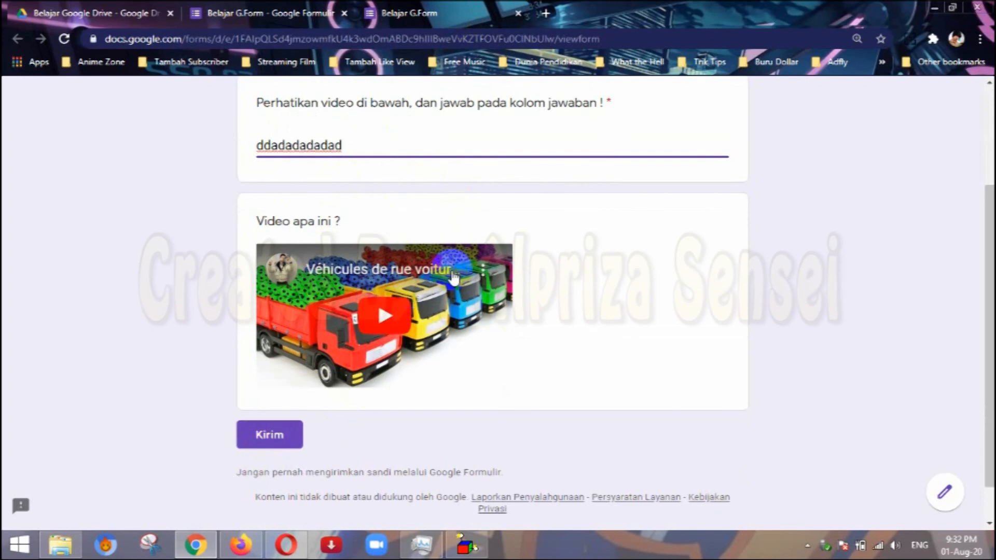
scroll(493, 182, "up", 3)
left_click(518, 13)
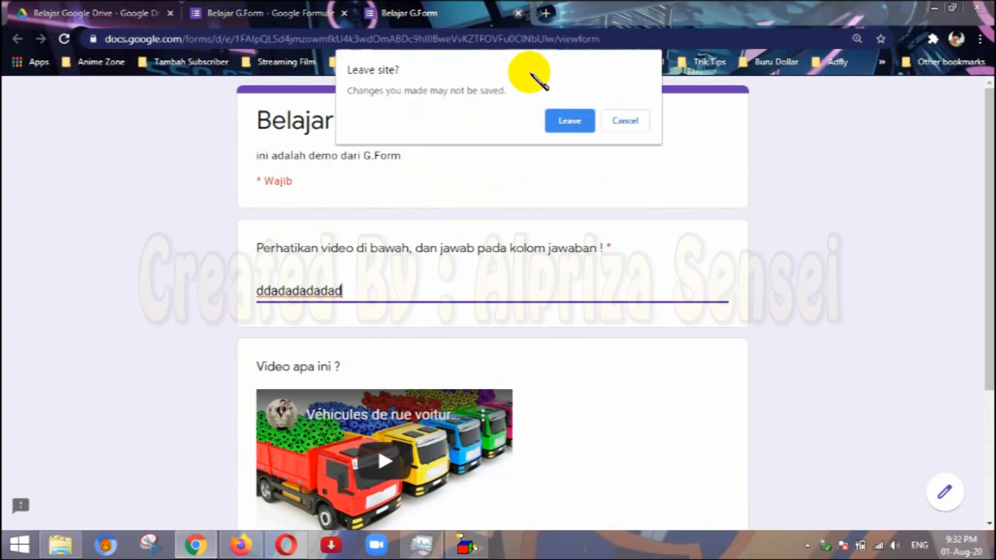
left_click(569, 121)
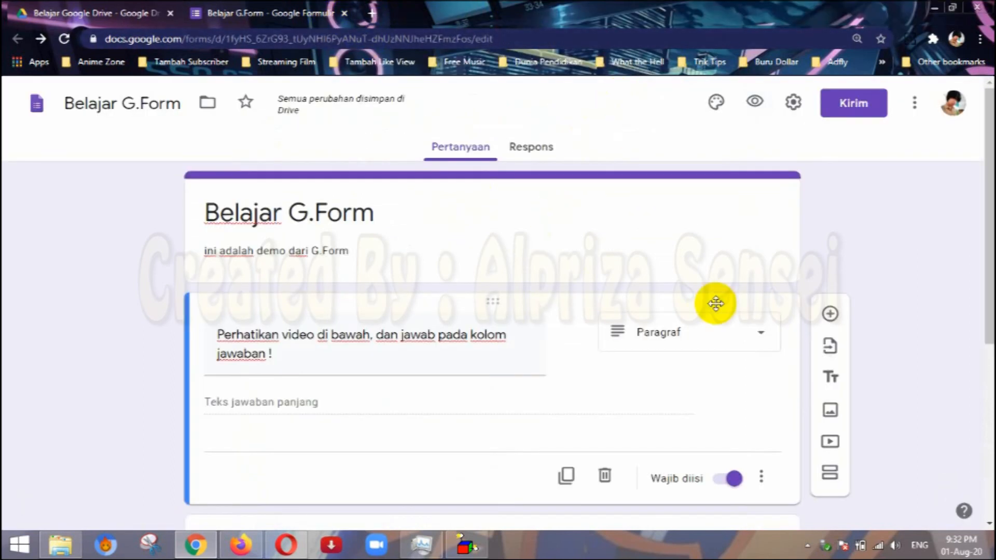
scroll(714, 303, "down", 3)
scroll(714, 302, "up", 3)
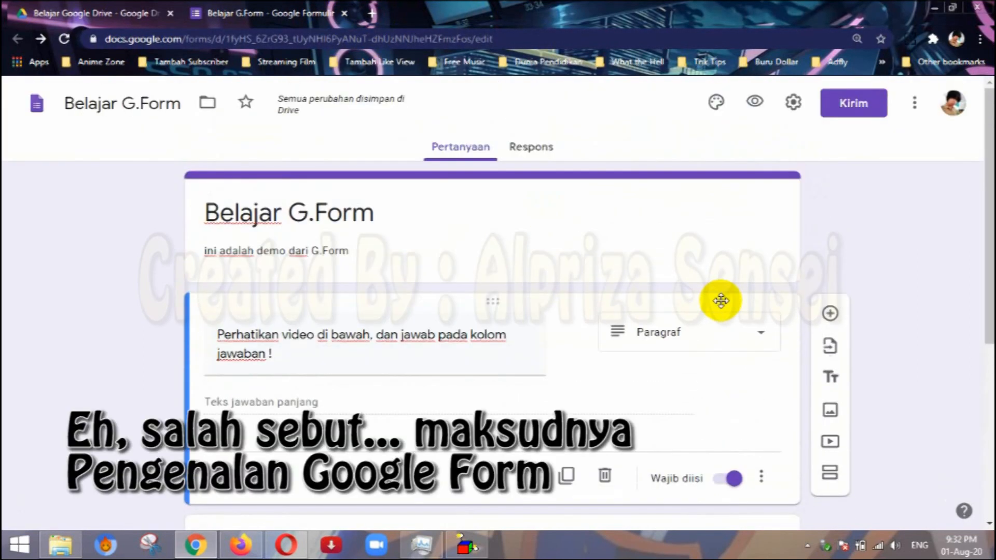